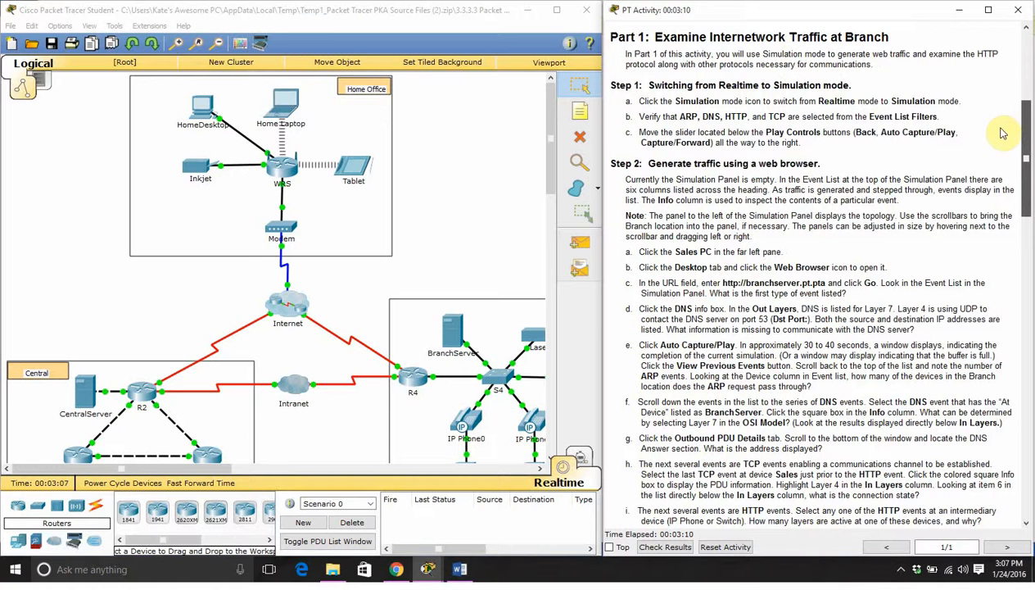
- Switch the Branch network activity from Realtime to Simulation mode
scroll(1002, 133, "down", 1)
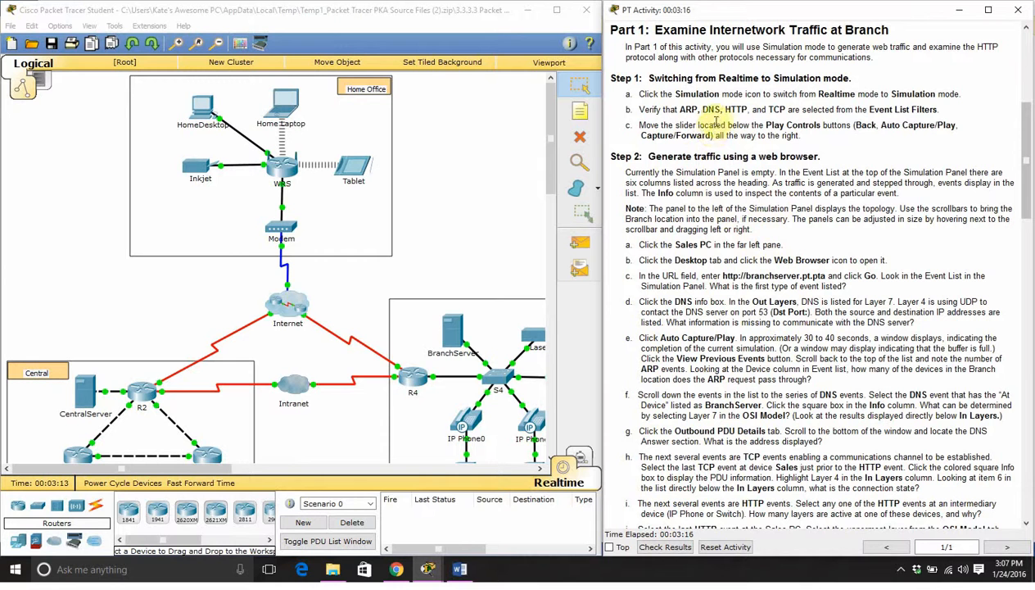
left_click(583, 456)
left_click(585, 455)
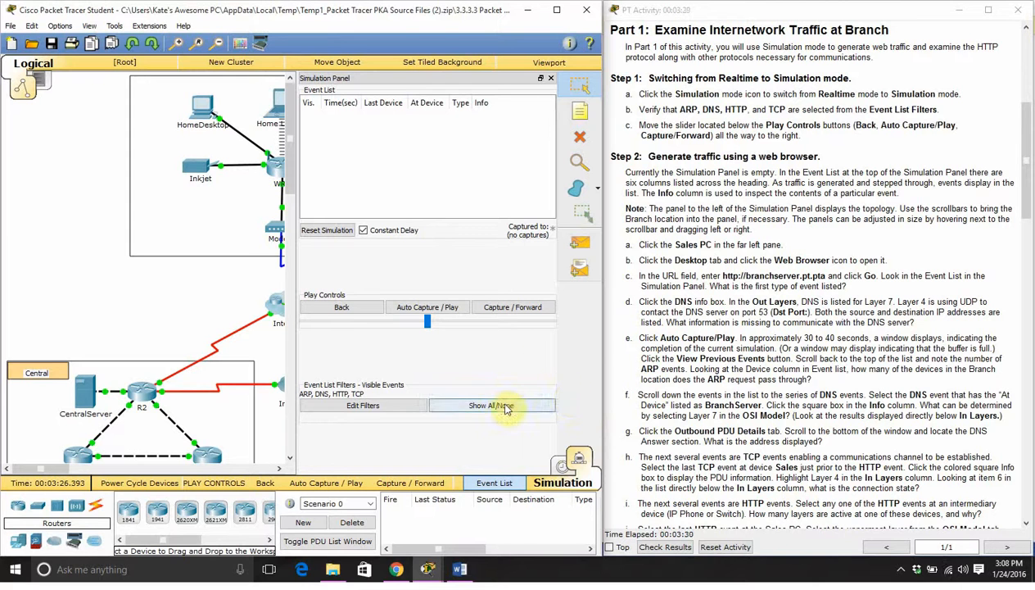
- Clear all event list filters and enable only ARP, DNS, HTTP and TCP as visible events
left_click(459, 415)
left_click(375, 404)
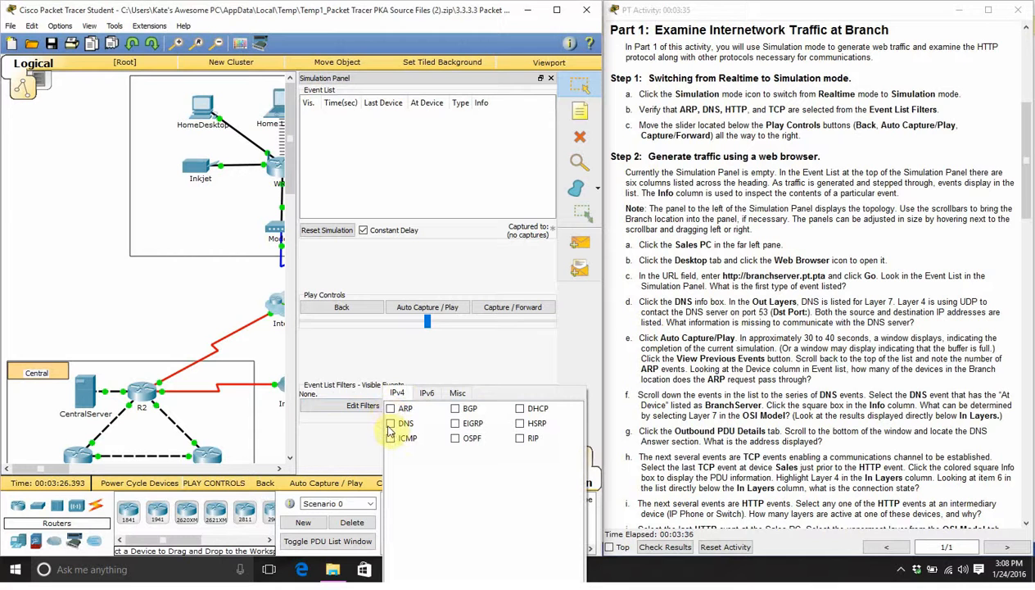
left_click(390, 423)
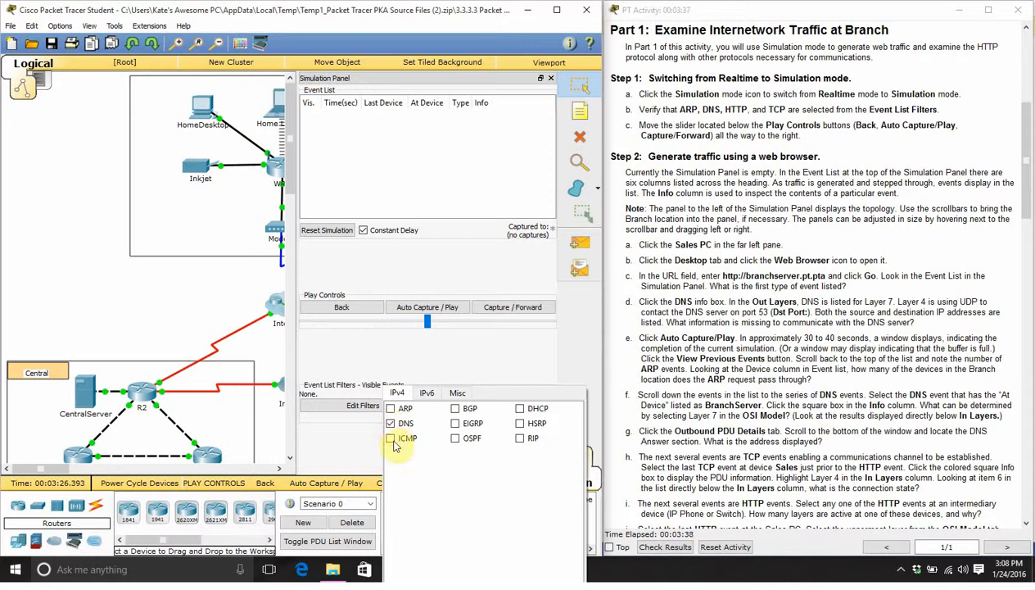
left_click(426, 394)
left_click(396, 395)
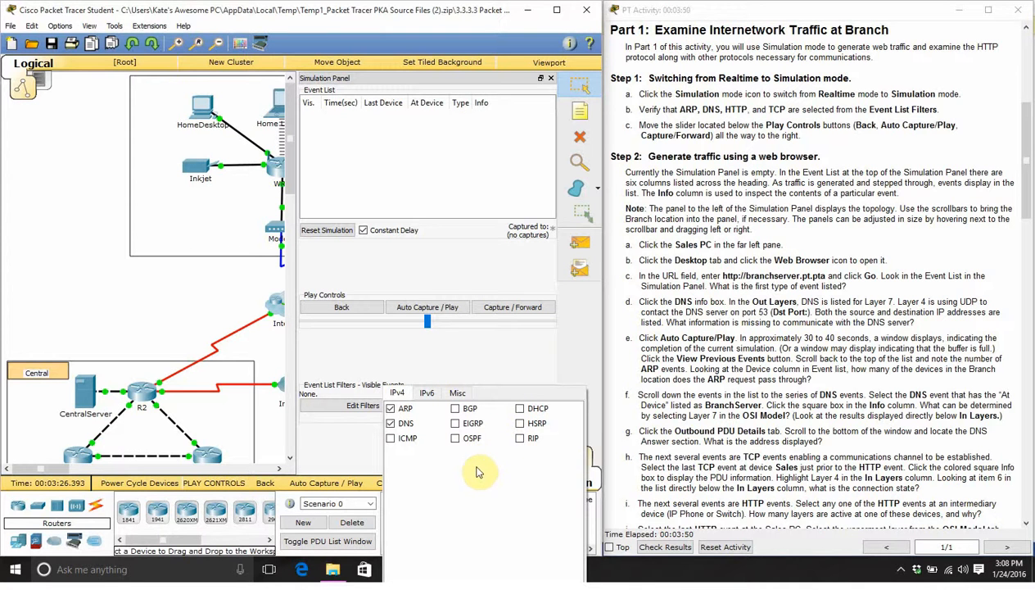
left_click(457, 392)
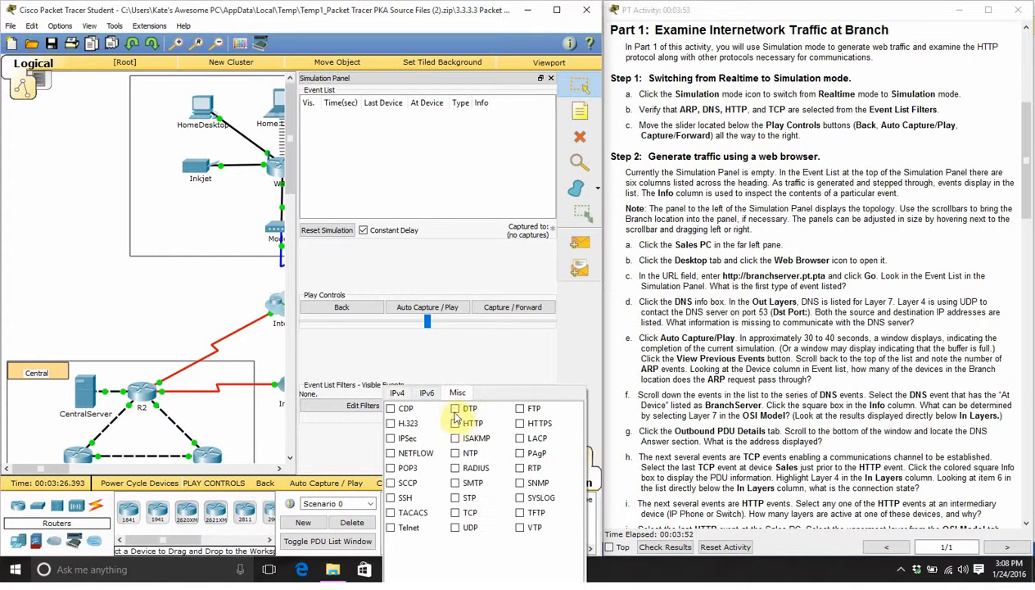
left_click(455, 423)
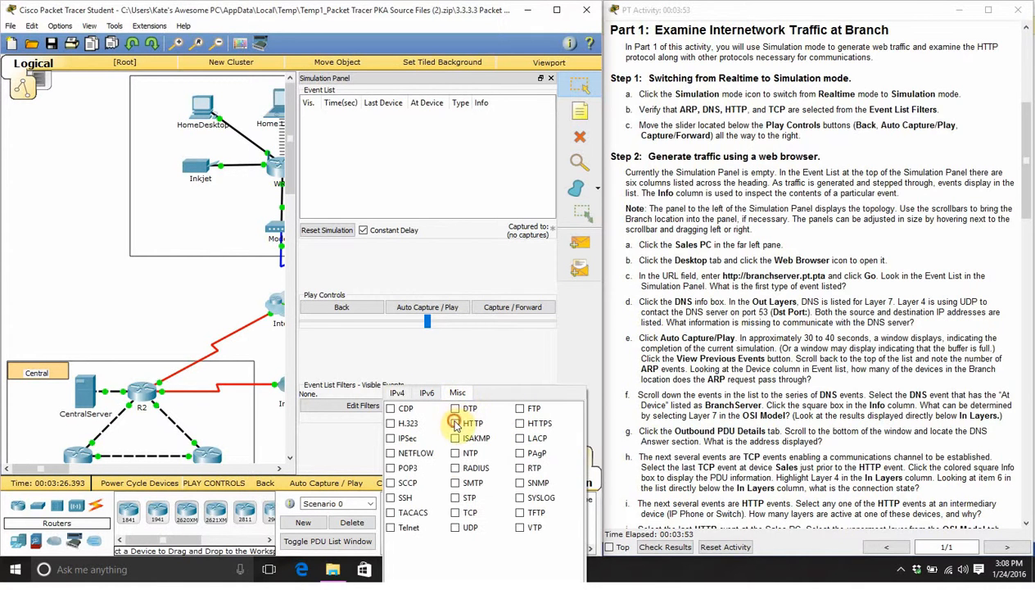
left_click(455, 512)
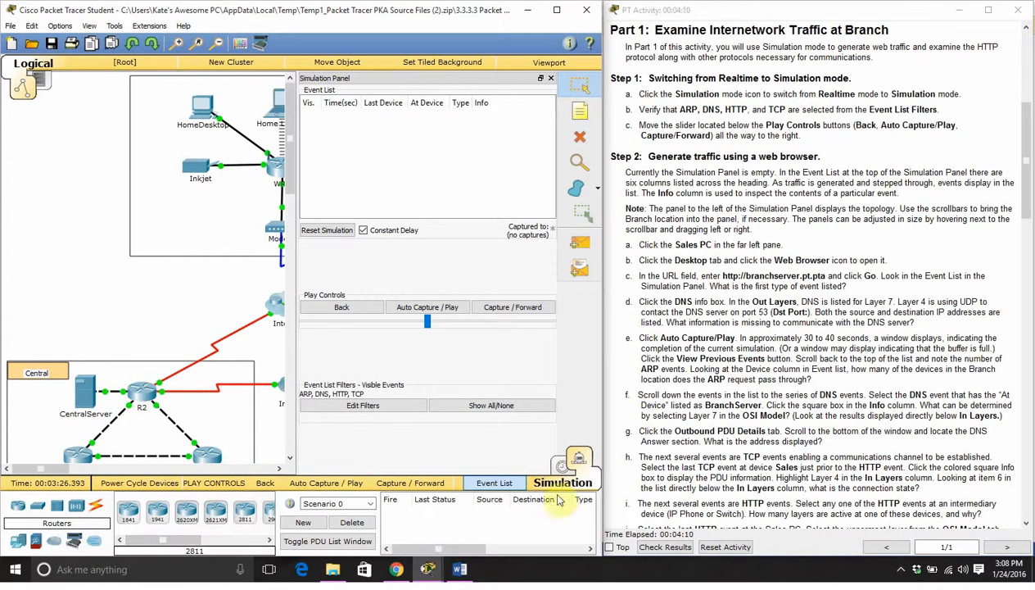
- Narrow the Simulation Panel to widen the topology view, and bring the Branch network into view
left_click_drag(420, 548, 584, 541)
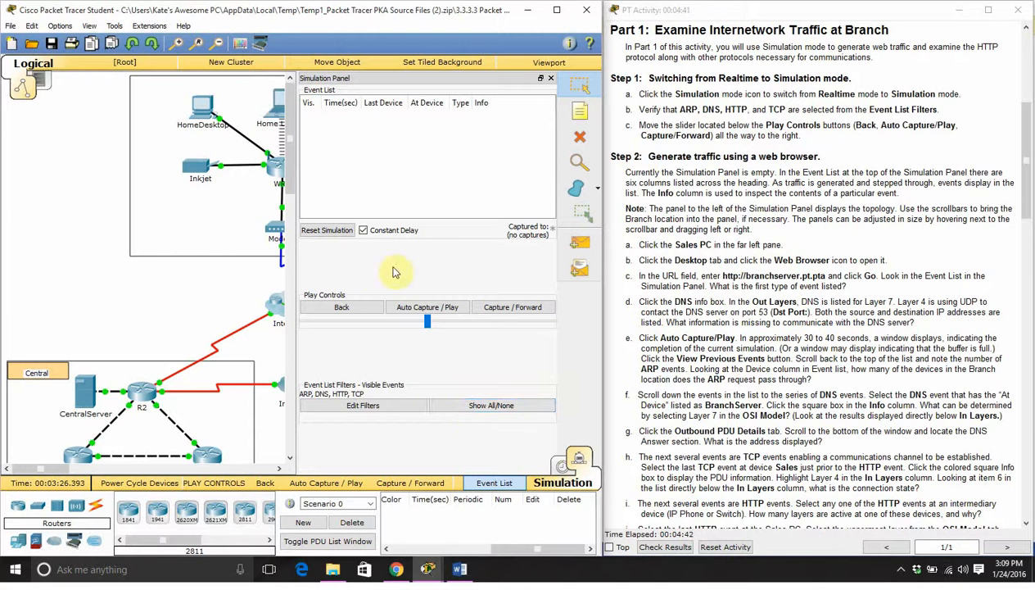
left_click_drag(297, 254, 372, 256)
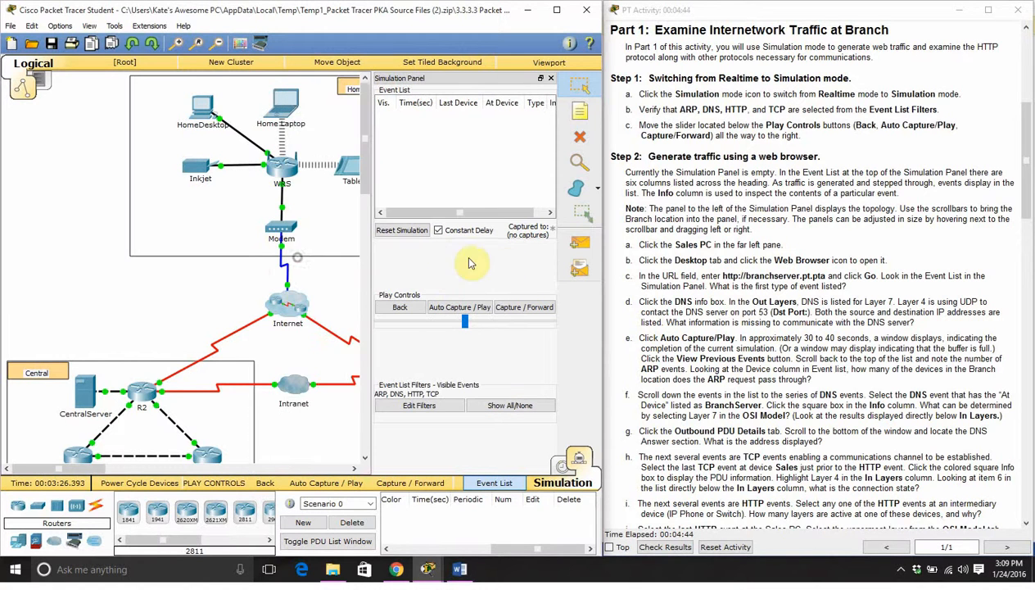
scroll(253, 272, "down", 3)
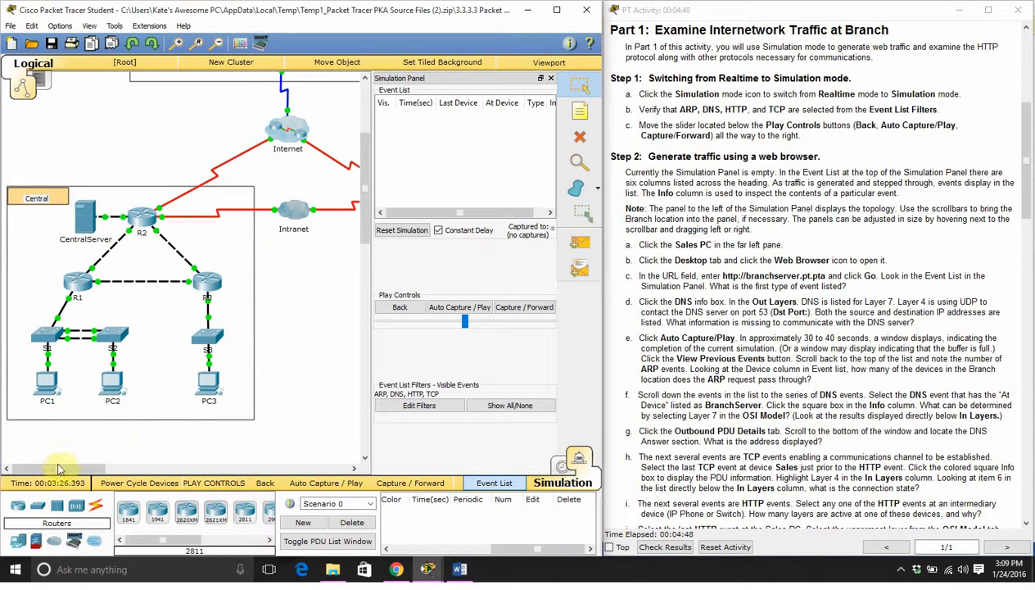
left_click_drag(61, 469, 118, 434)
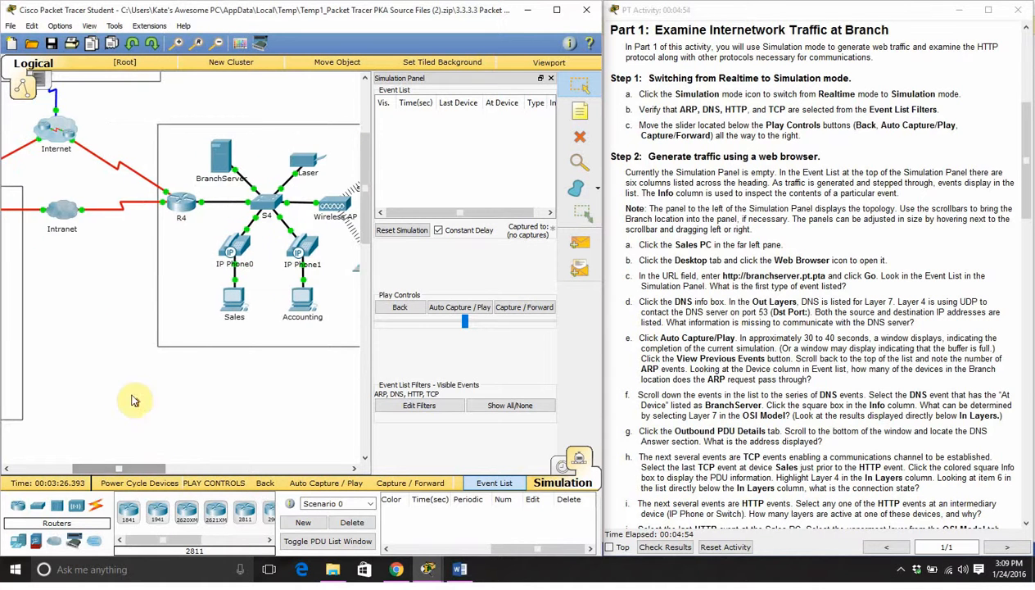
scroll(131, 395, "up", 3)
left_click_drag(157, 469, 94, 467)
scroll(208, 347, "down", 2)
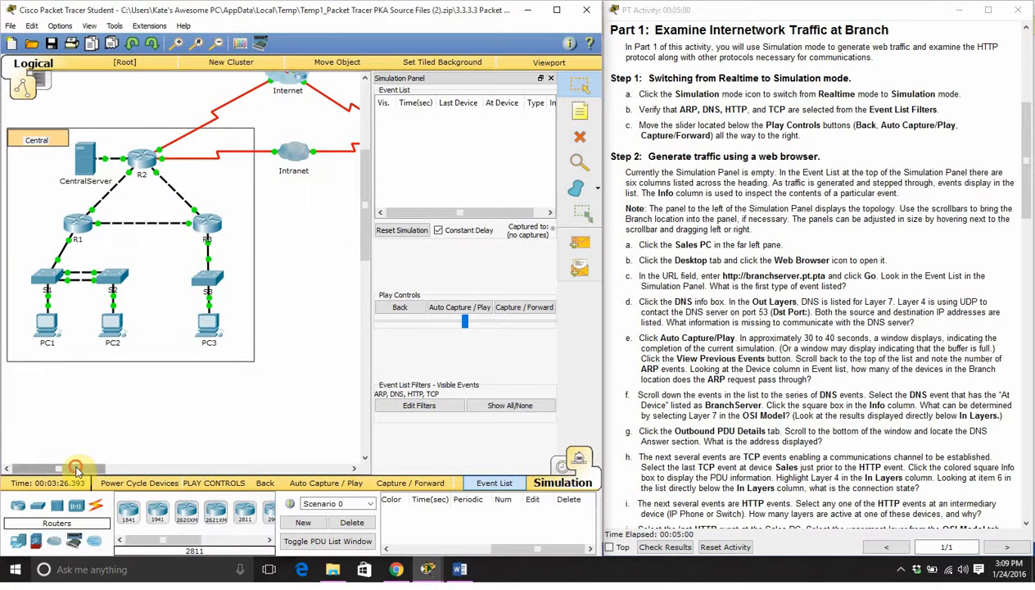
left_click_drag(75, 469, 171, 467)
- Open the Web Browser on the Sales PC in the Branch network
left_click(104, 239)
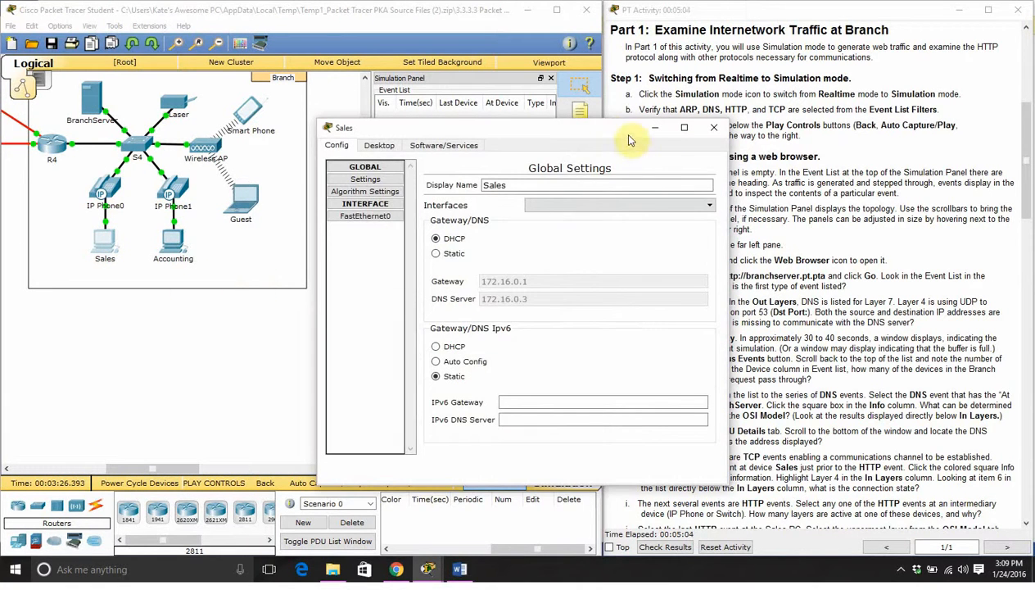
left_click_drag(614, 131, 396, 99)
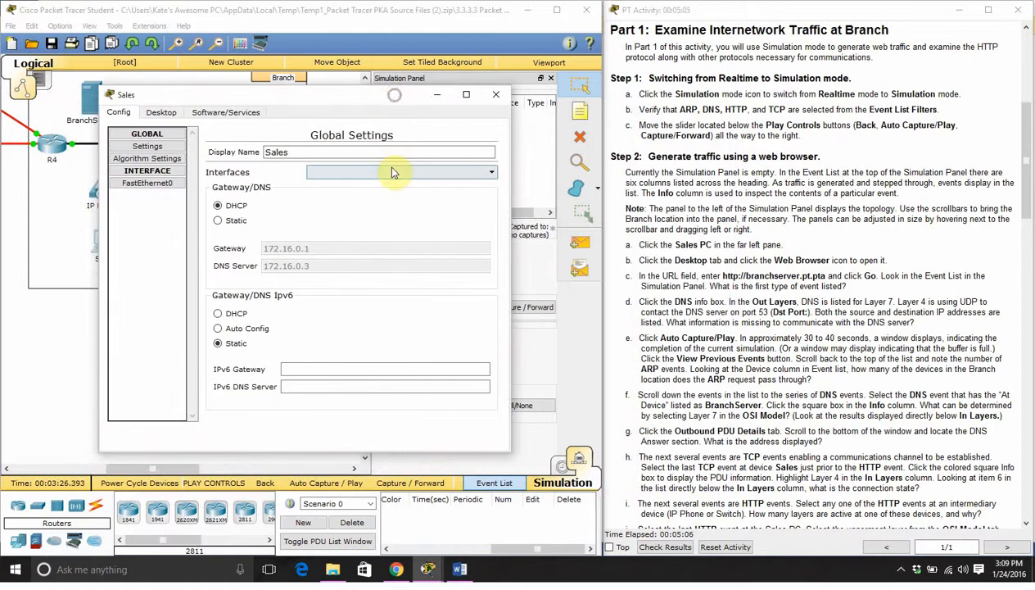
left_click(162, 112)
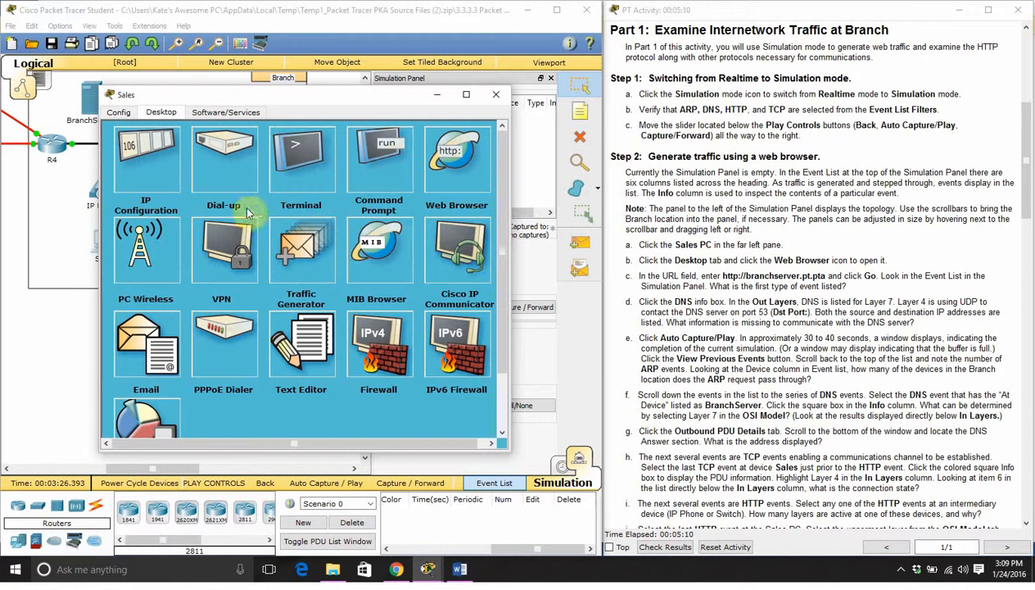
left_click(471, 160)
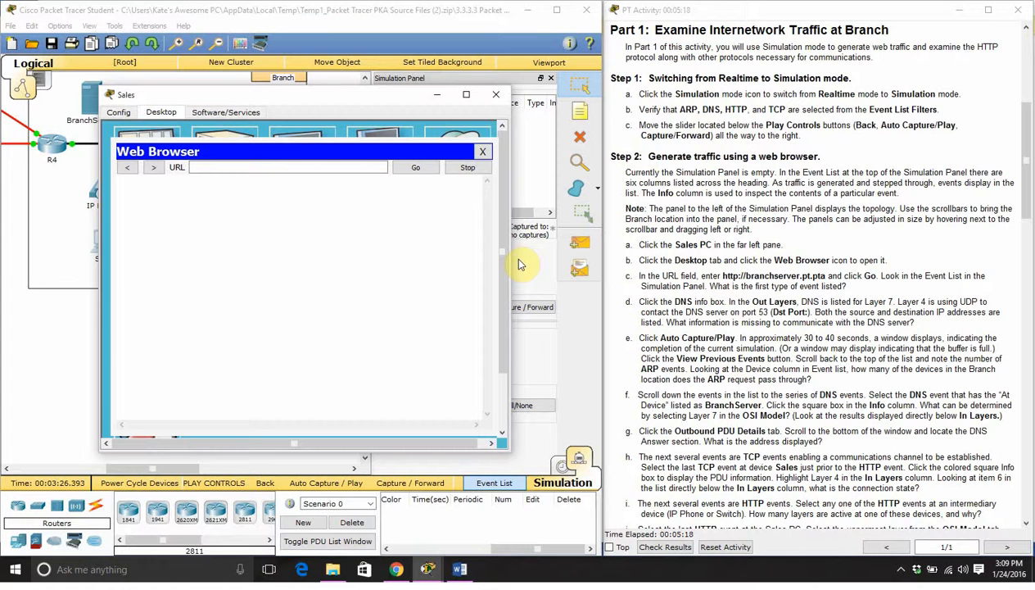
- Request branchserver.pt.pta in the Sales PC's browser and minimize the Sales window
left_click(274, 168)
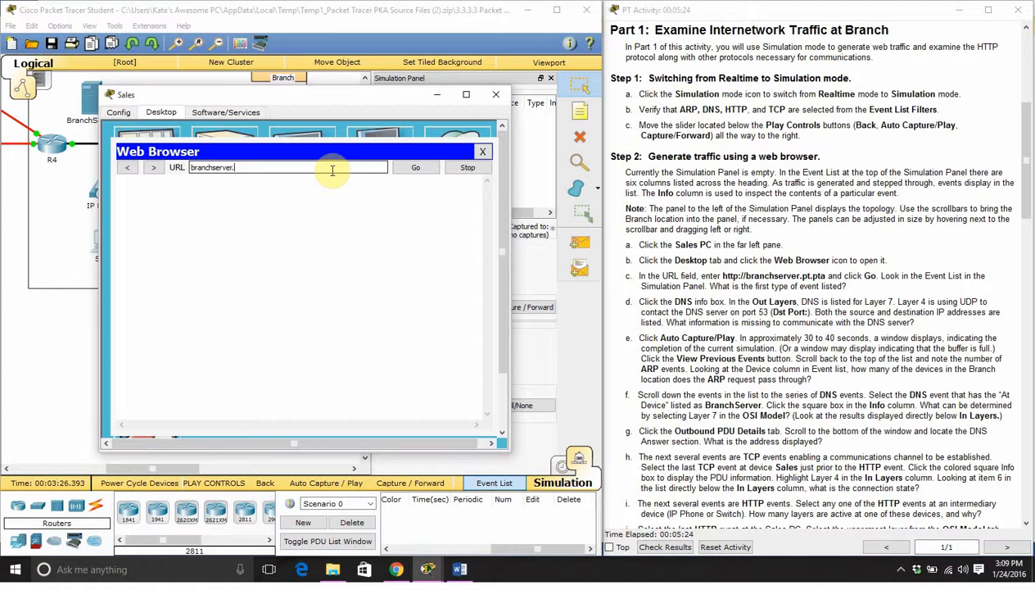
type("branchserver.pt.pta")
key("Return")
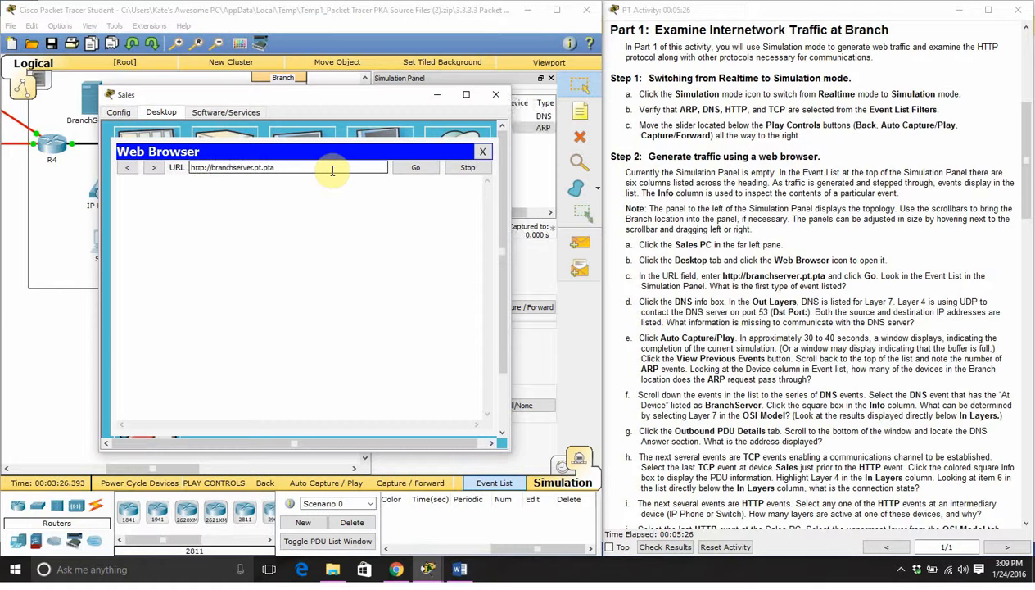
left_click(415, 167)
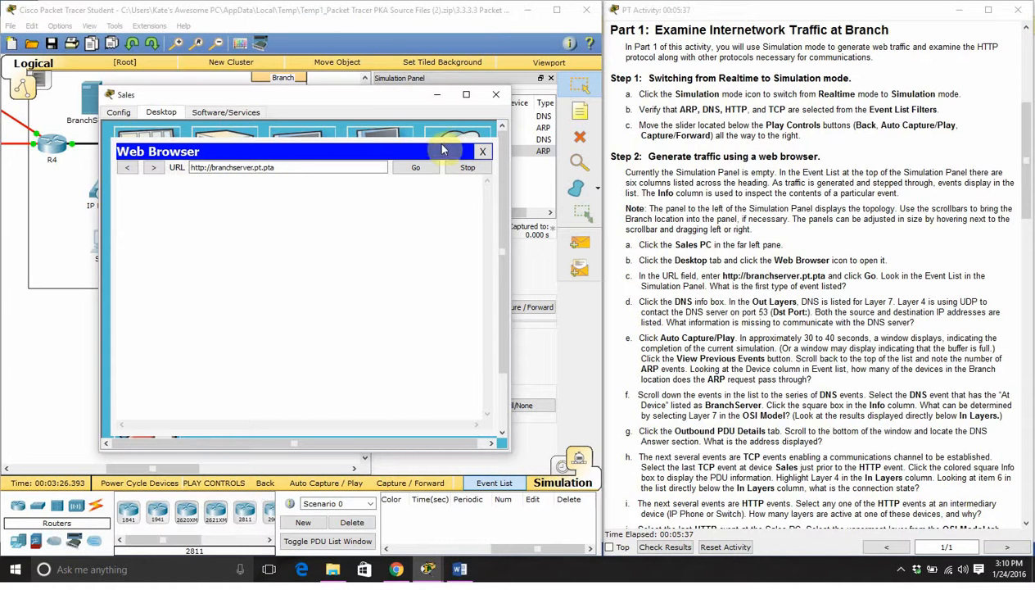
left_click(438, 97)
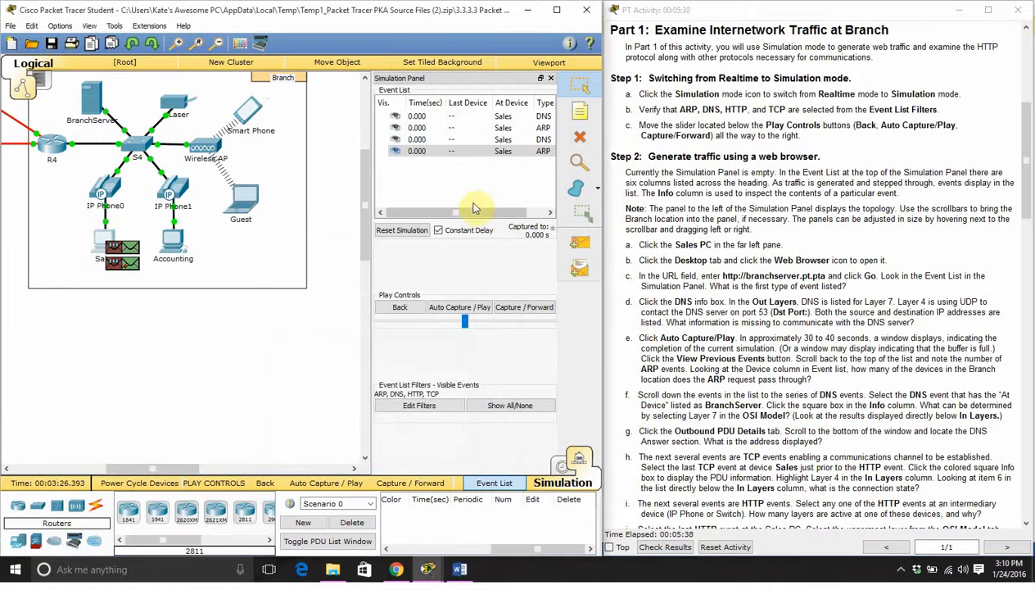
- Open the PDU information of the first DNS event at Sales and undock it as a floating window
left_click_drag(471, 214, 490, 212)
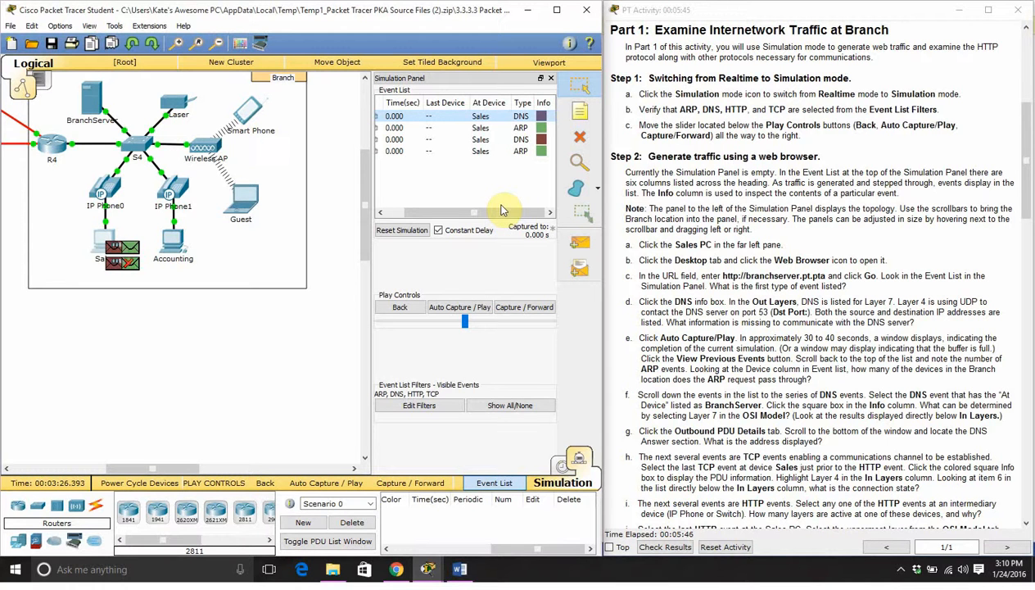
left_click(541, 116)
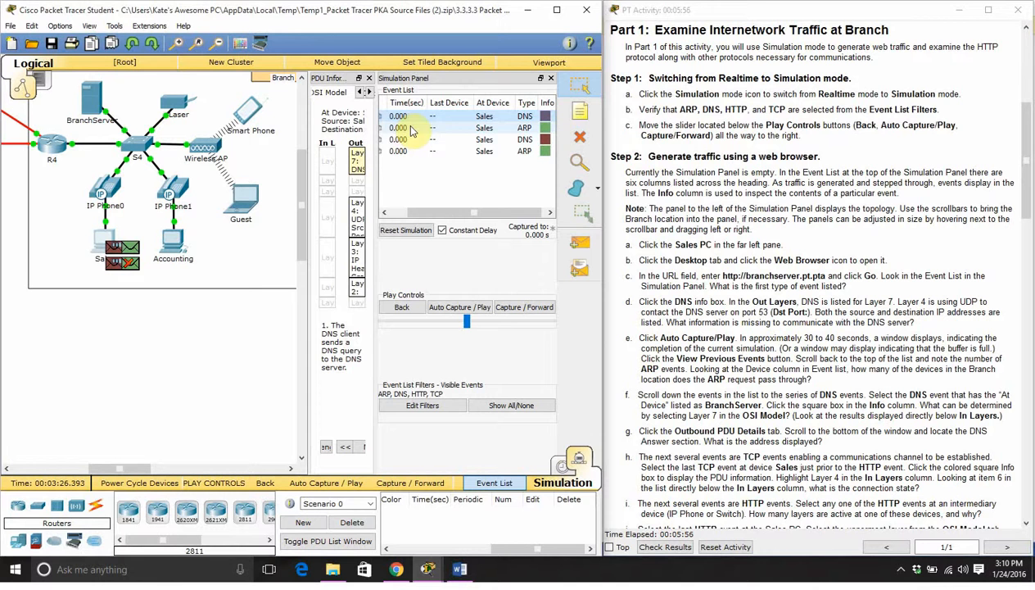
left_click(358, 78)
left_click_drag(455, 138, 366, 88)
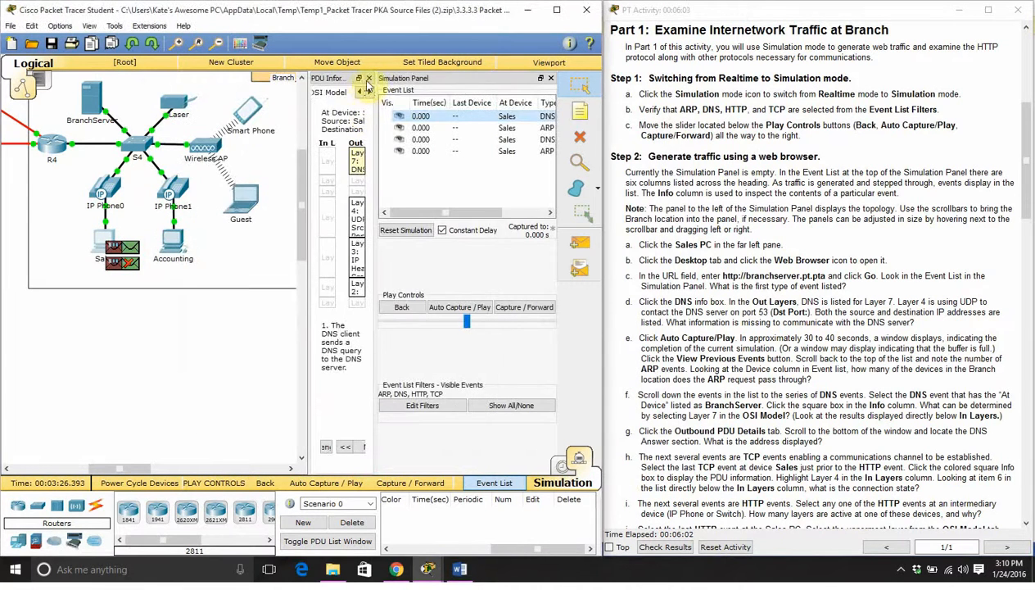
left_click(359, 79)
left_click_drag(513, 134, 209, 81)
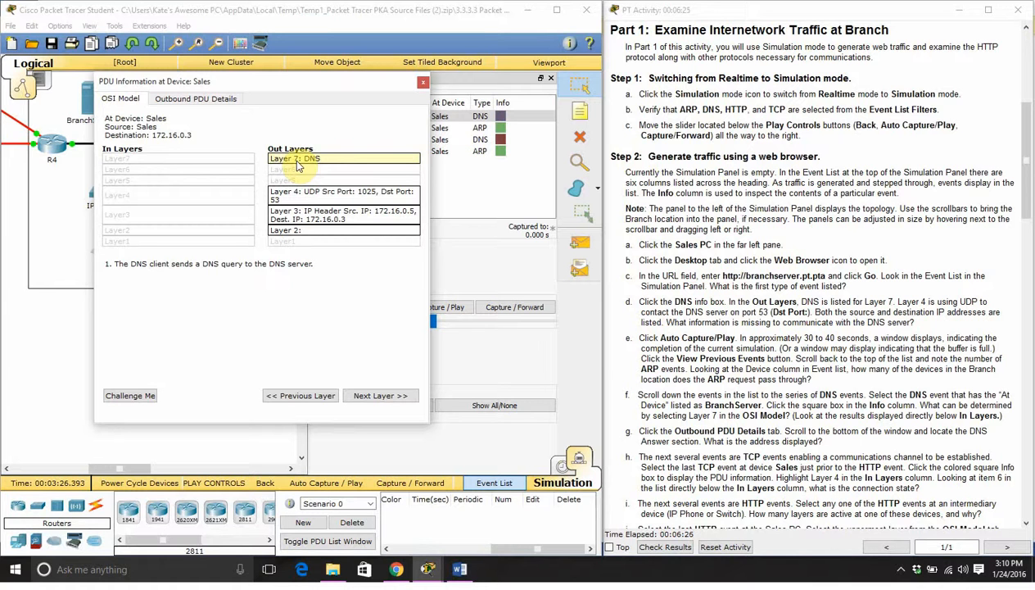
- Examine the DNS event's outgoing Layer 4 and Layer 3 explanations and its outbound PDU details
left_click(314, 197)
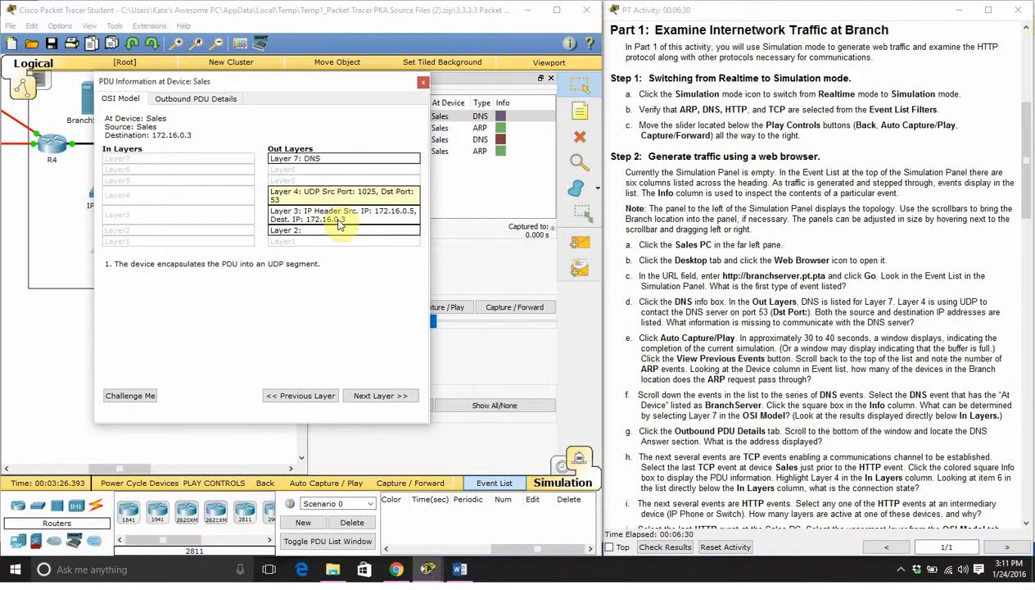
left_click(338, 218)
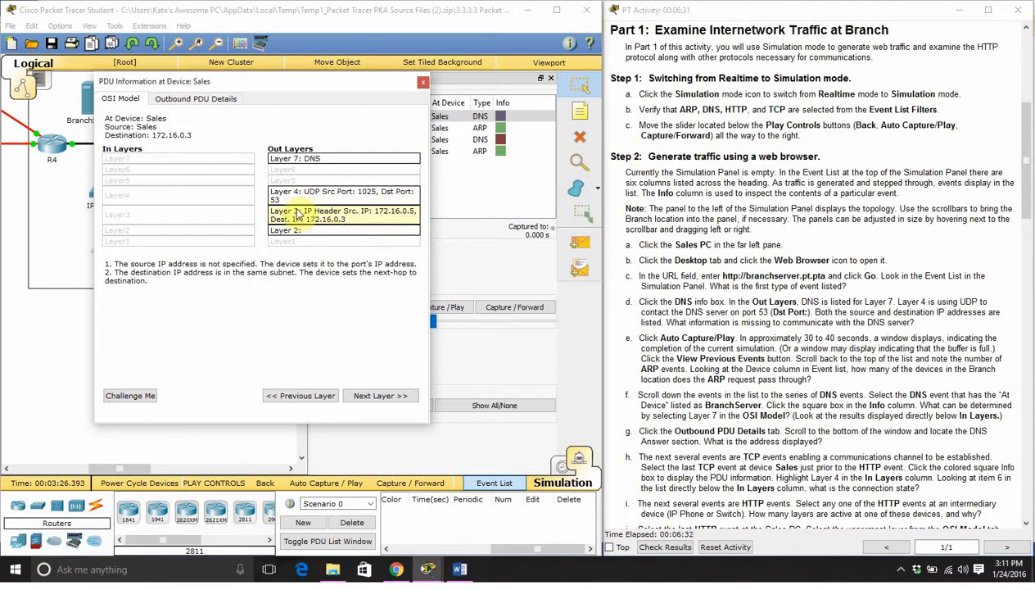
left_click(214, 98)
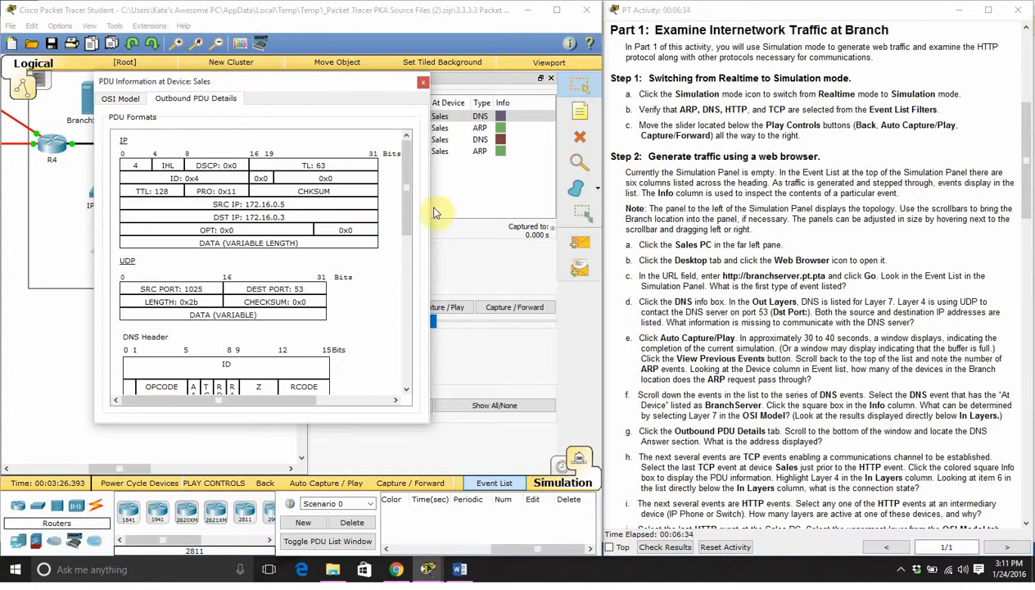
left_click_drag(405, 204, 403, 156)
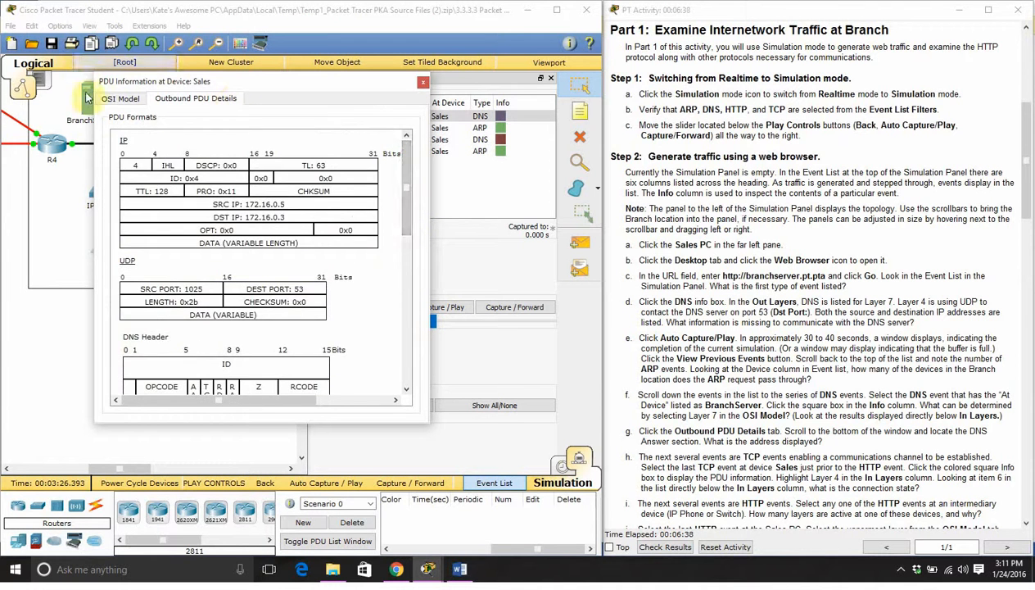
left_click(119, 99)
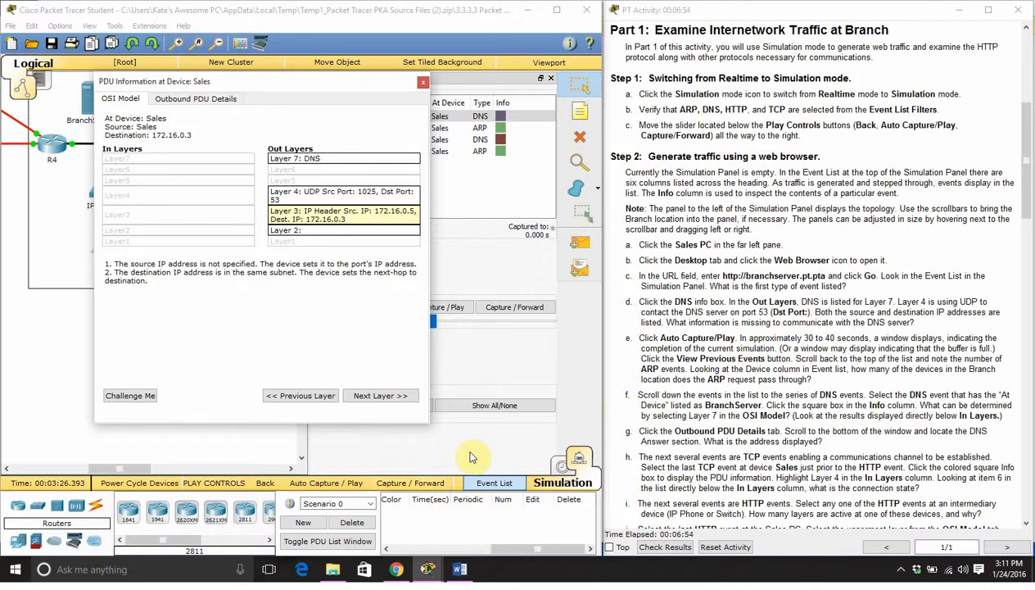
- Start Auto Capture / Play and keep the floating PDU information window clear of the Branch topology and event list
left_click(345, 487)
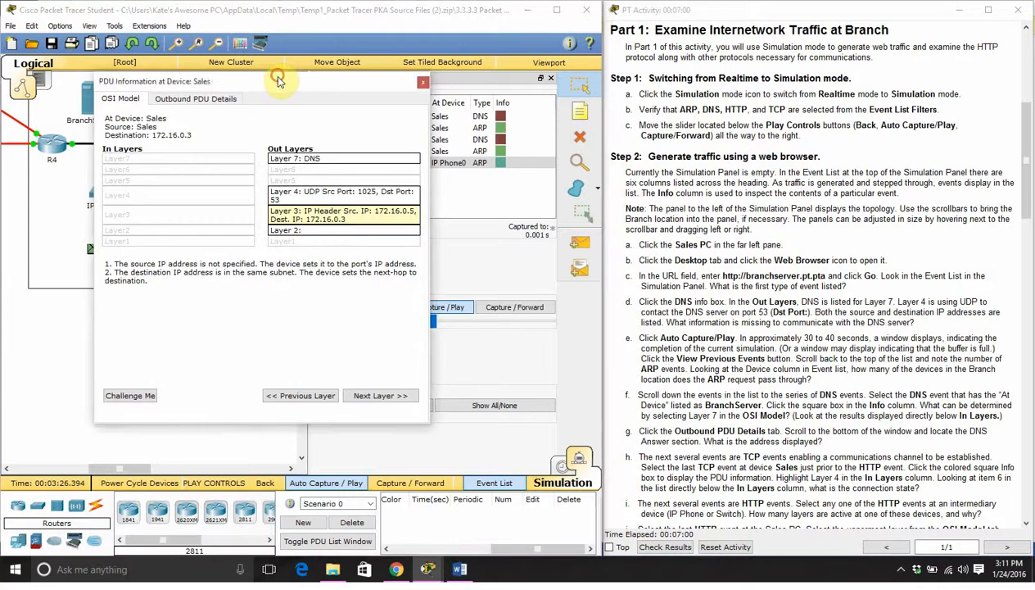
left_click_drag(281, 82, 361, 313)
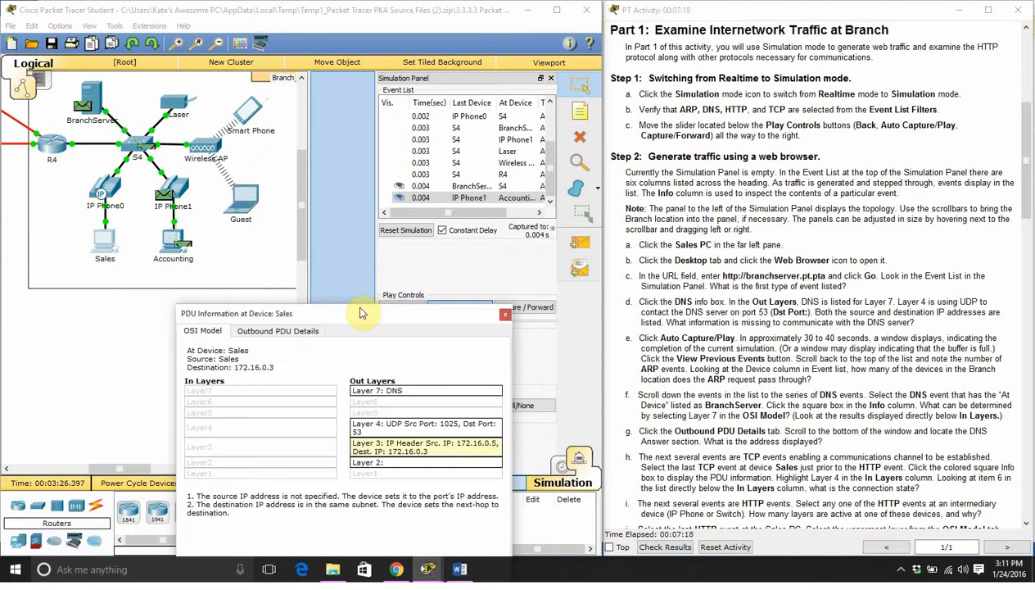
left_click_drag(363, 312, 411, 370)
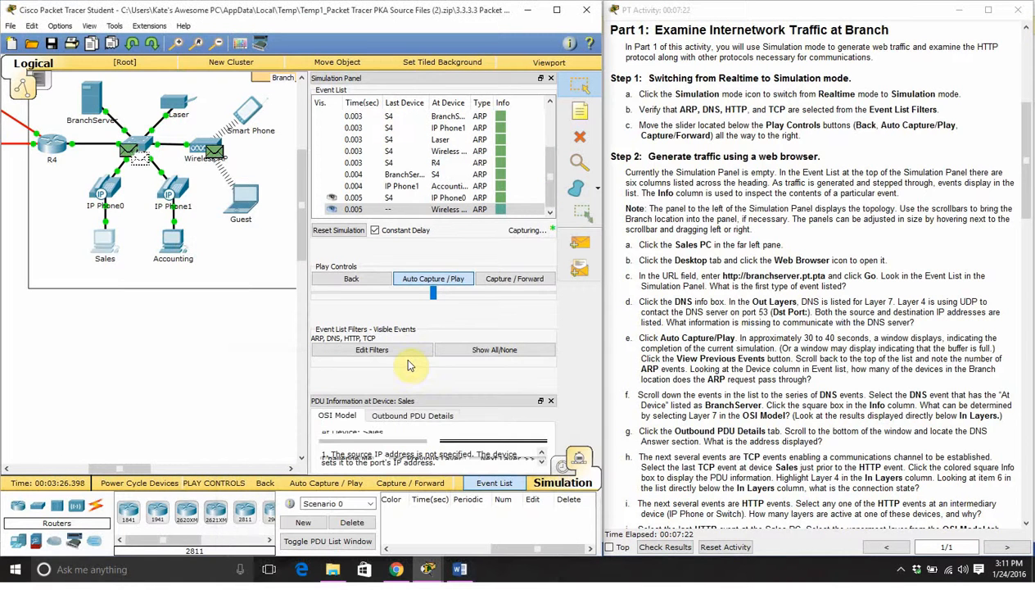
left_click(540, 401)
left_click_drag(360, 82, 290, 312)
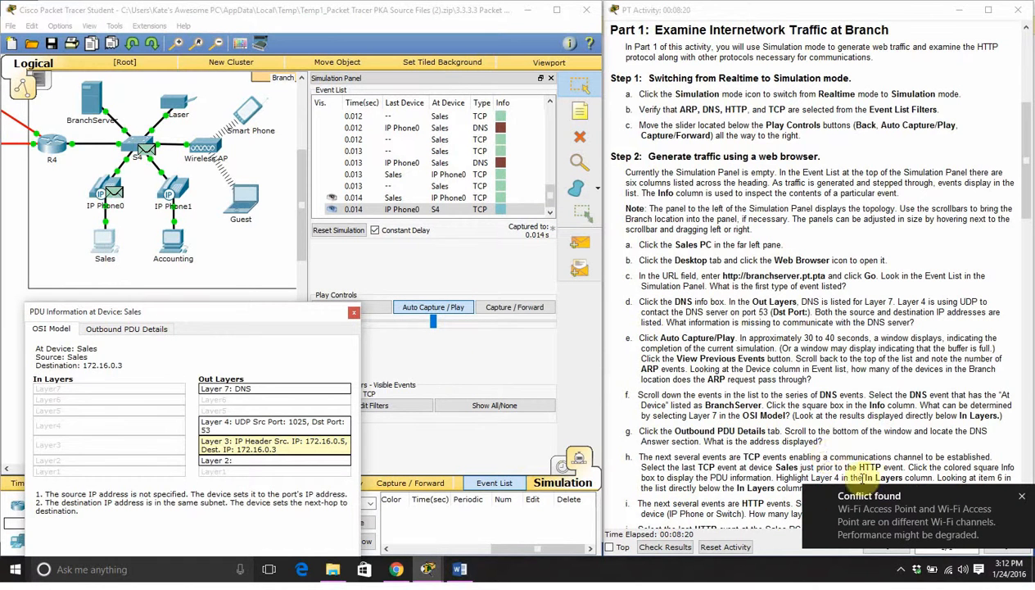
left_click(1028, 499)
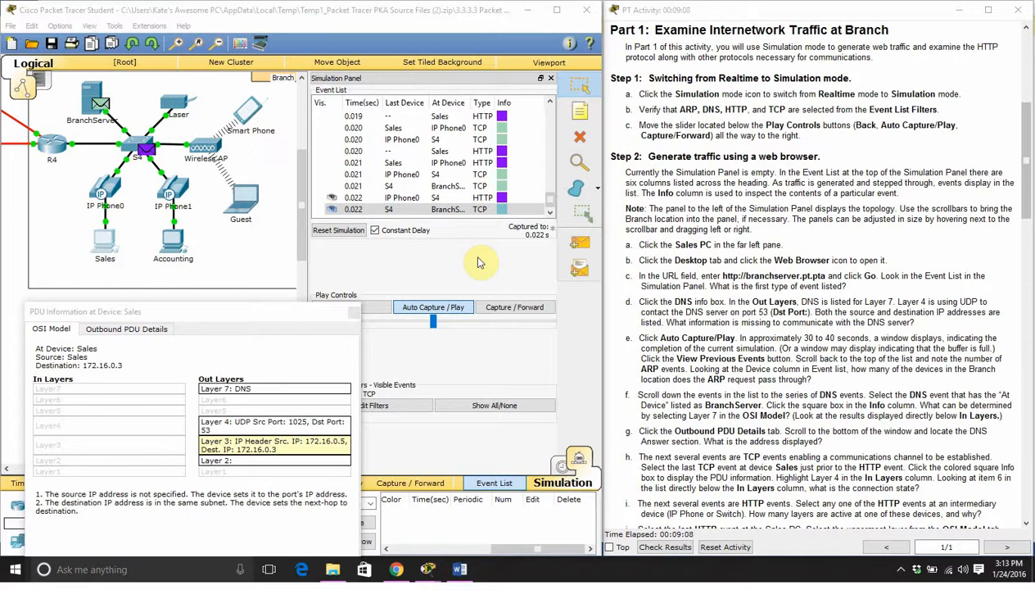
- Continue capturing simulation events until the event buffer is full and choose to view the previous events
left_click(444, 308)
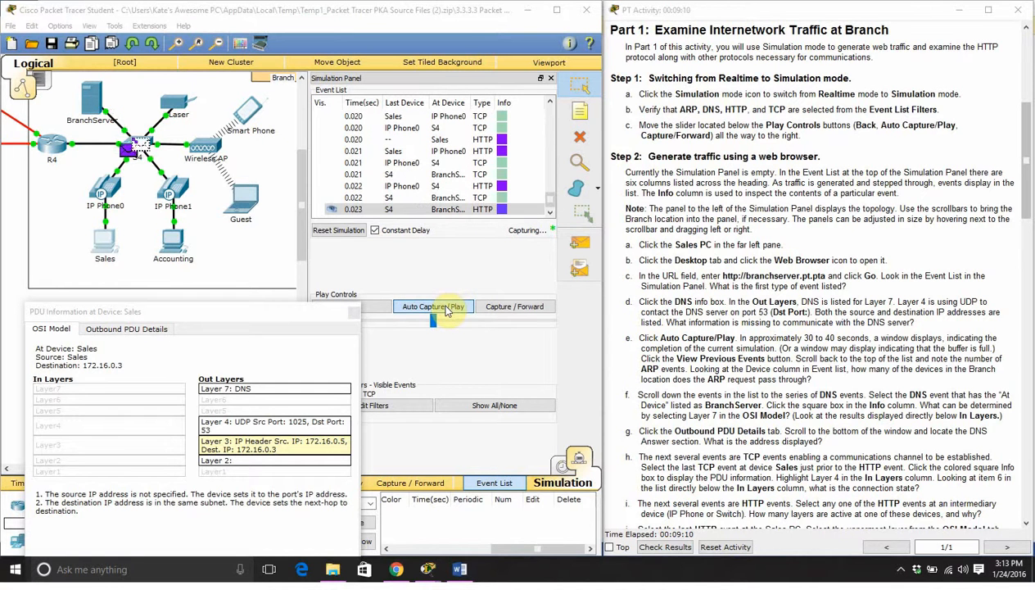
left_click(446, 310)
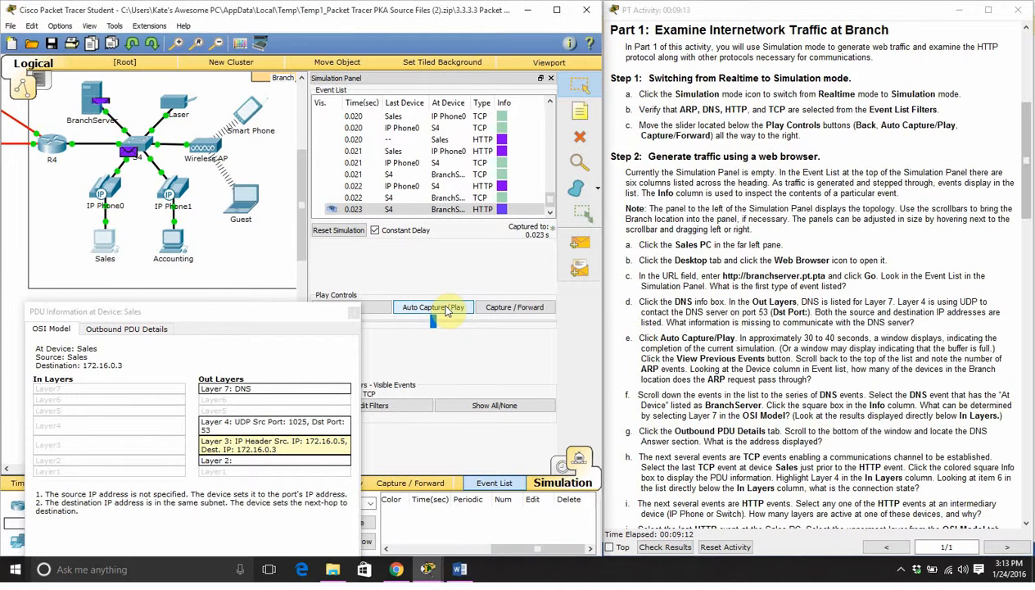
left_click(456, 310)
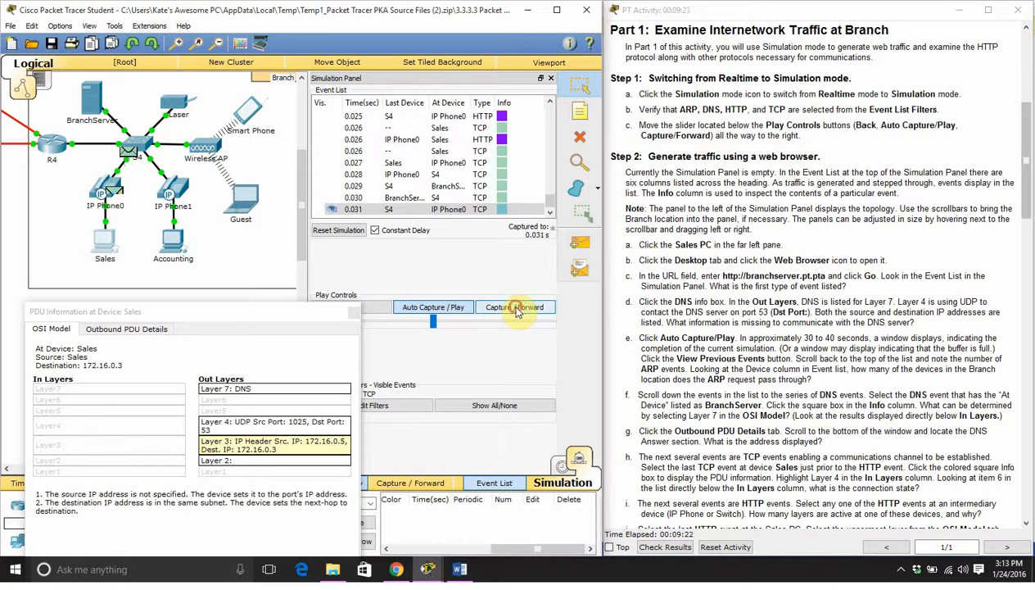
left_click(516, 308)
left_click(516, 308)
left_click(515, 307)
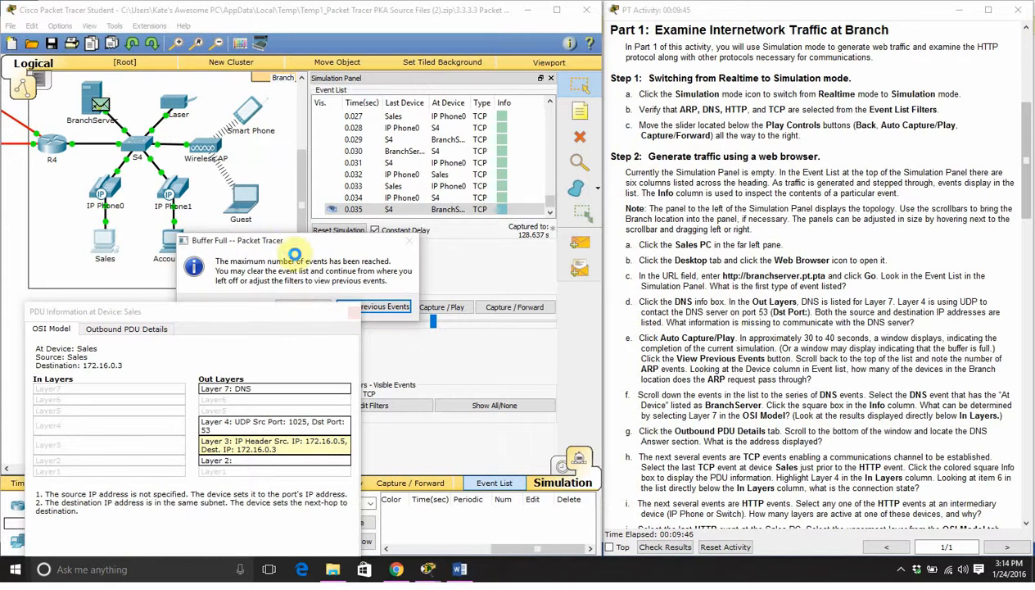
left_click_drag(305, 242, 361, 168)
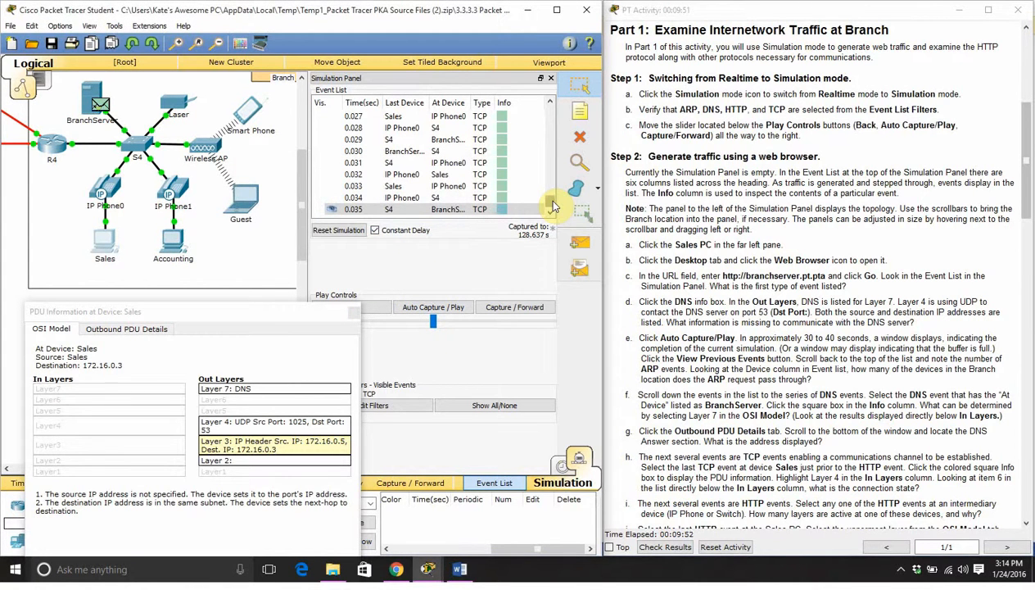
- Review the captured events from the first DNS and ARP entries to the end, noting which Branch devices the ARP request passes through
left_click_drag(551, 204, 553, 81)
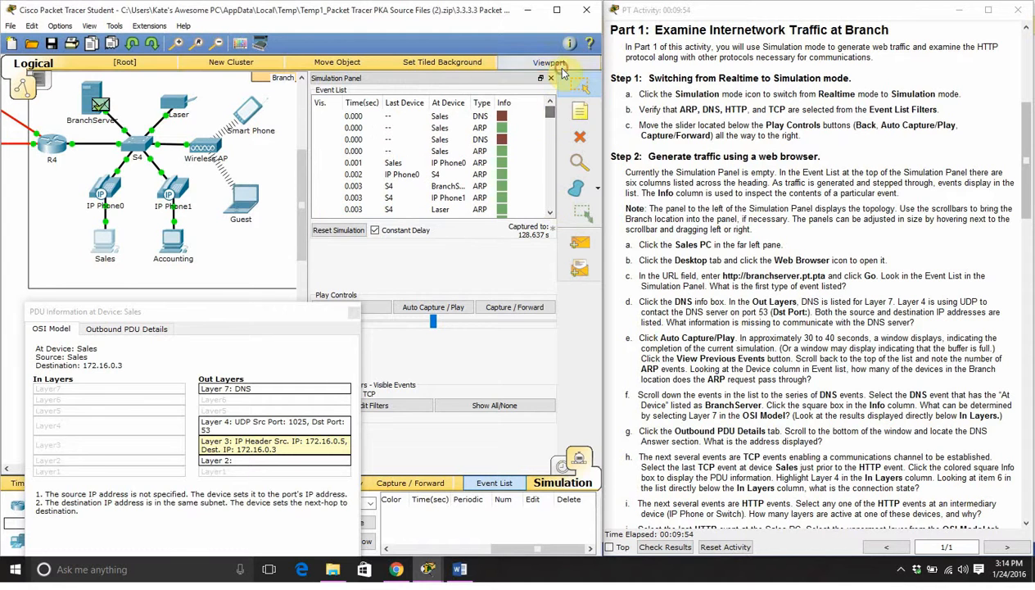
left_click(549, 212)
left_click(549, 213)
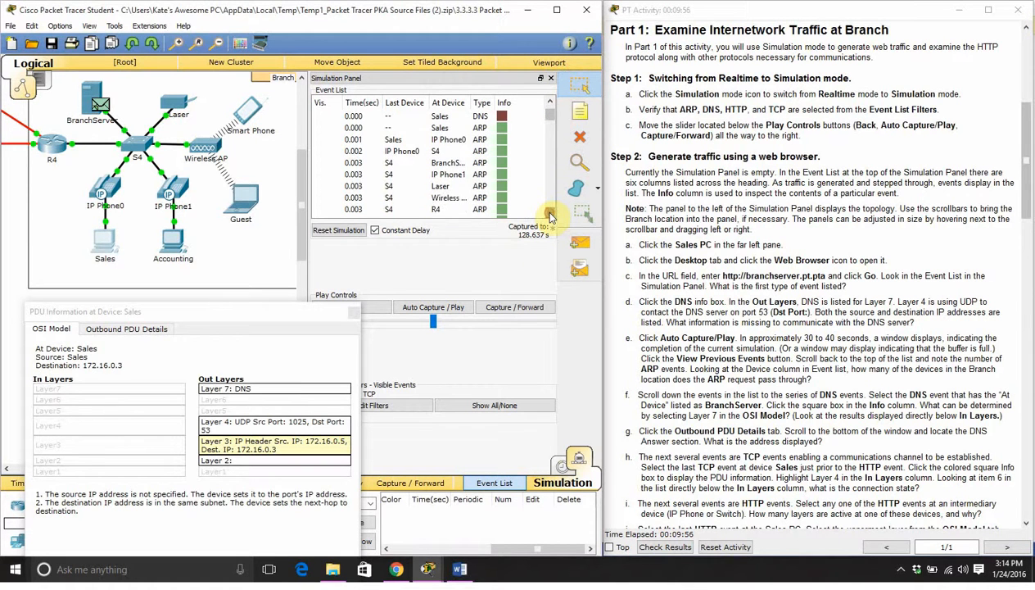
left_click(549, 212)
left_click(550, 213)
left_click(549, 212)
left_click(550, 212)
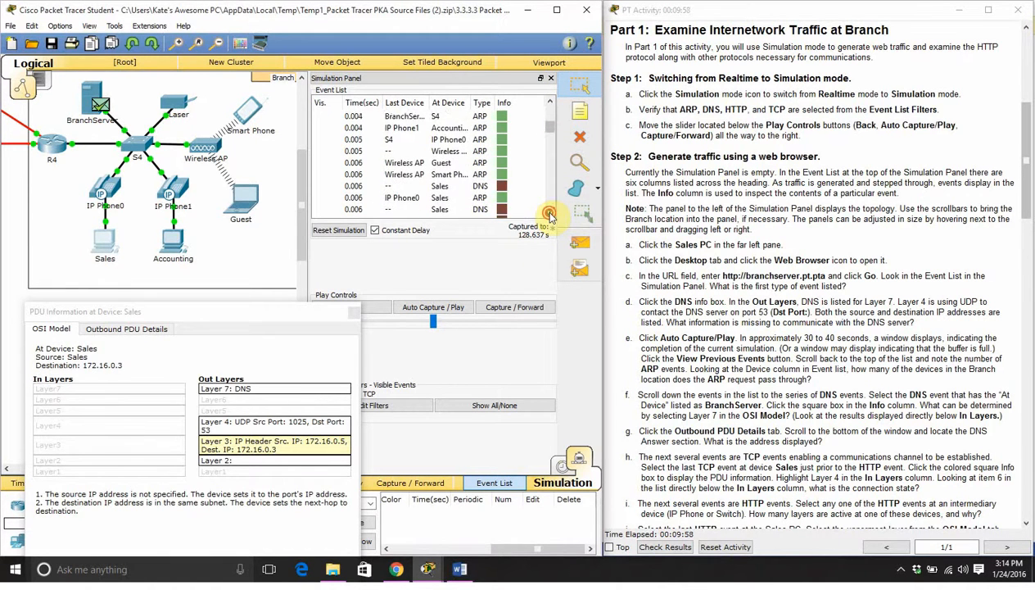
left_click(550, 212)
left_click(549, 212)
left_click(550, 212)
left_click(549, 212)
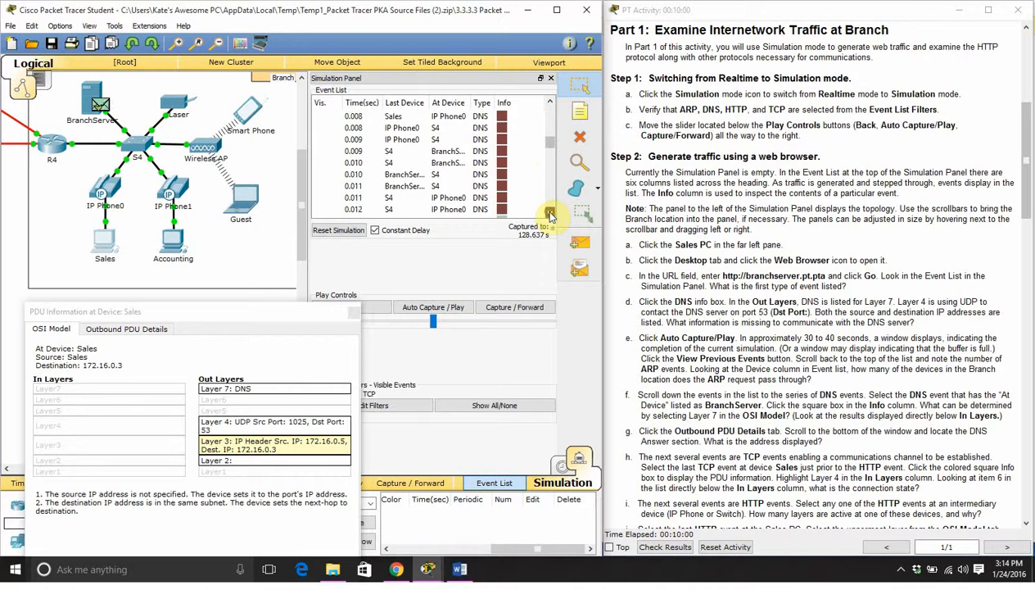
left_click(549, 212)
left_click(550, 212)
left_click(550, 212)
left_click(550, 212)
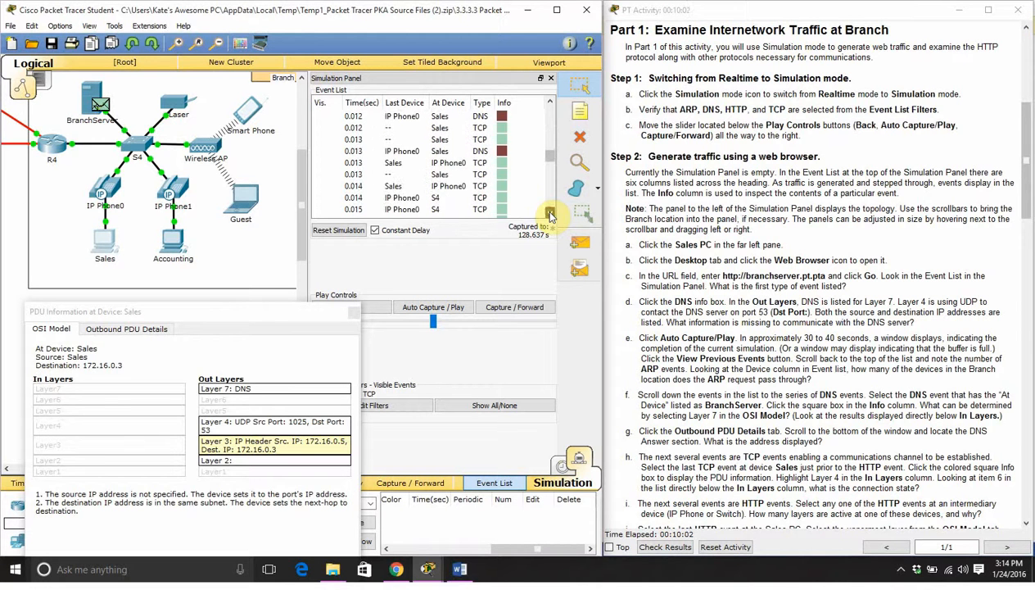
left_click(550, 212)
left_click(550, 212)
left_click(549, 212)
left_click(550, 212)
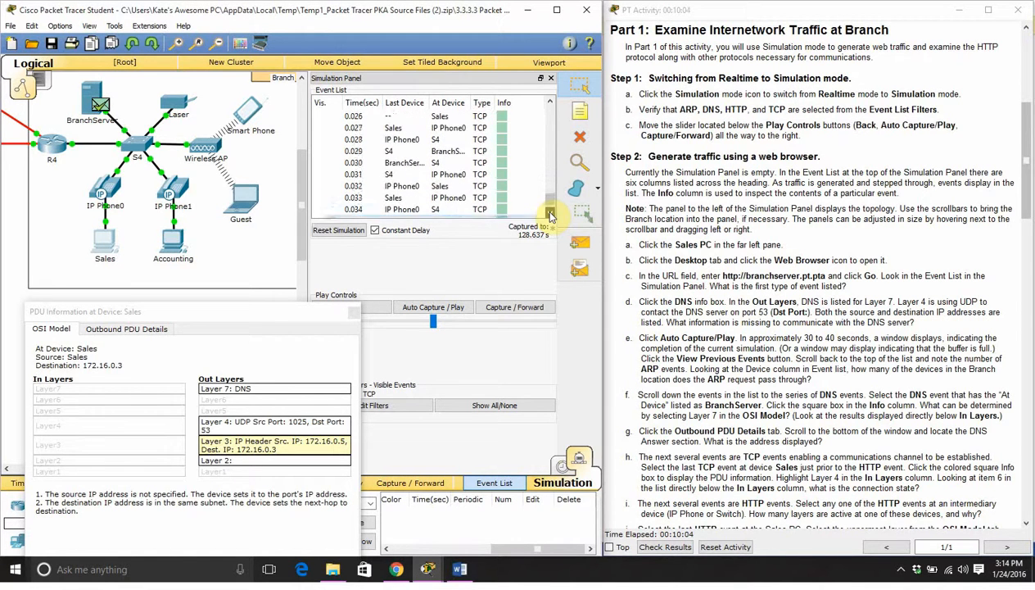
left_click(549, 212)
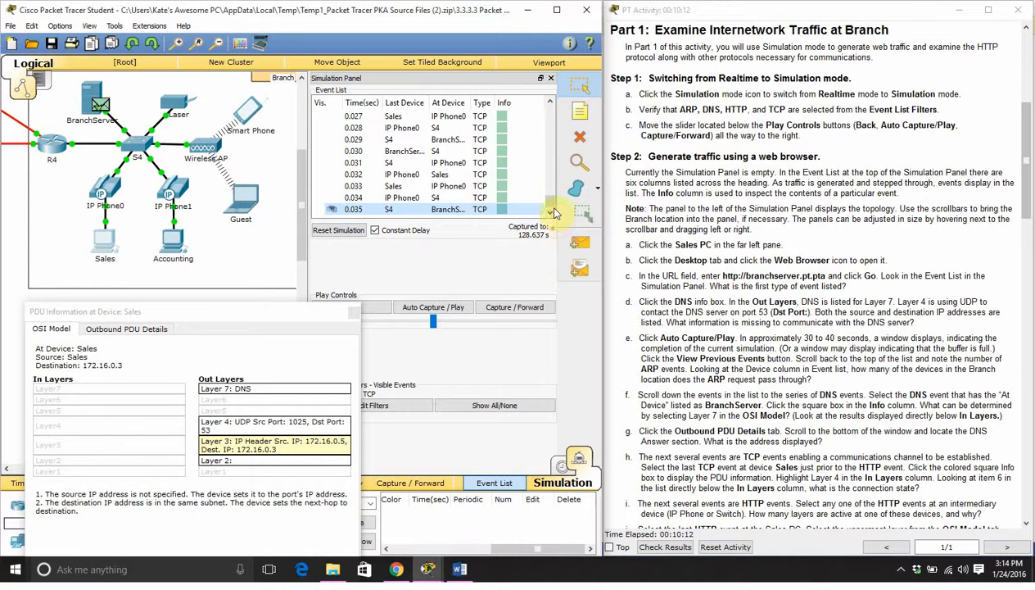
- Open the PDU information of the 0.009 s DNS event at BranchServer and move its window clear of the instructions
scroll(552, 202, "up", 10)
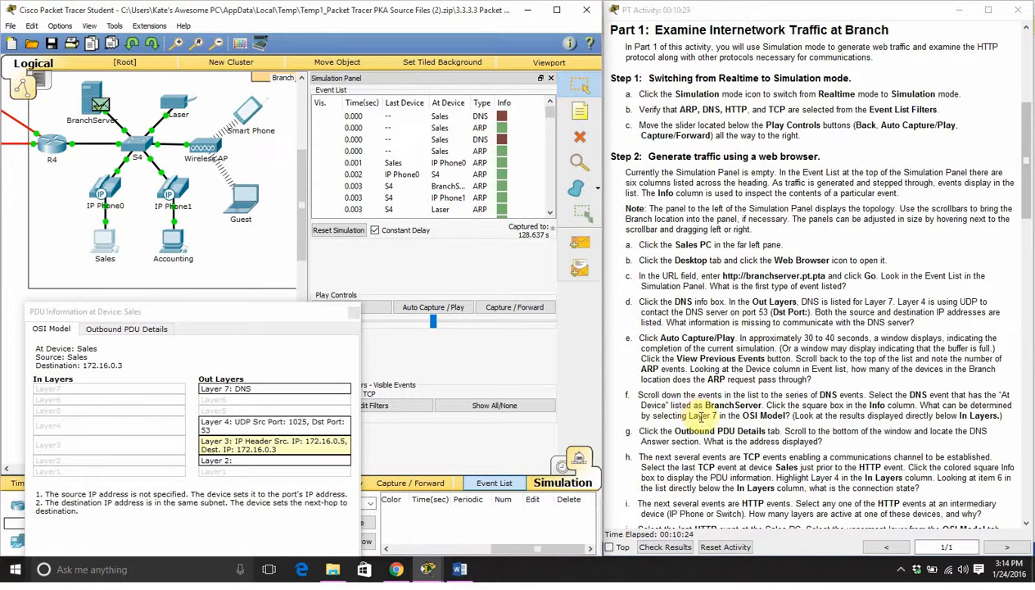
scroll(549, 211, "down", 2)
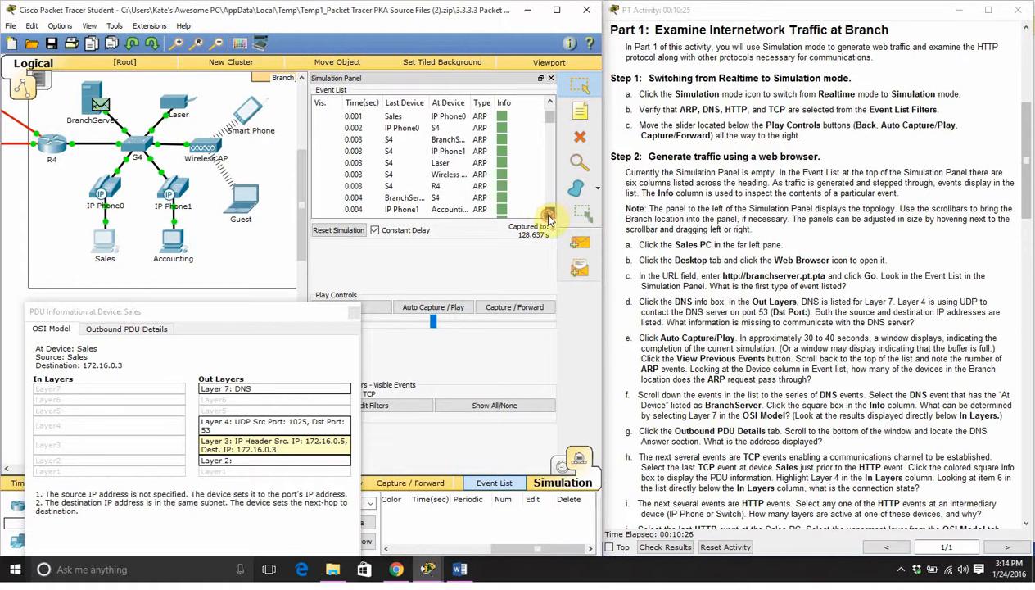
scroll(549, 215, "down", 5)
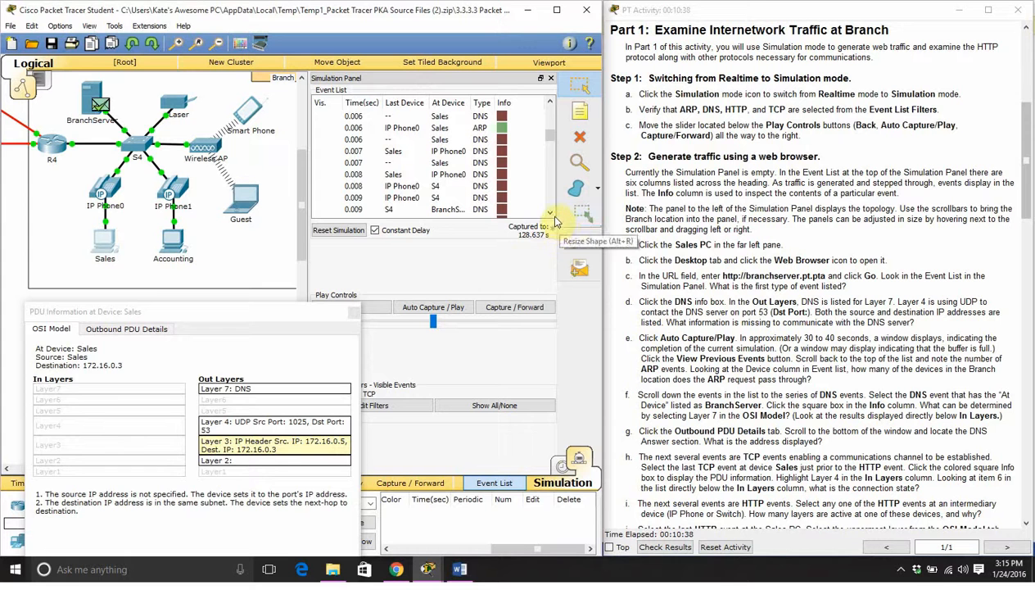
left_click(494, 212)
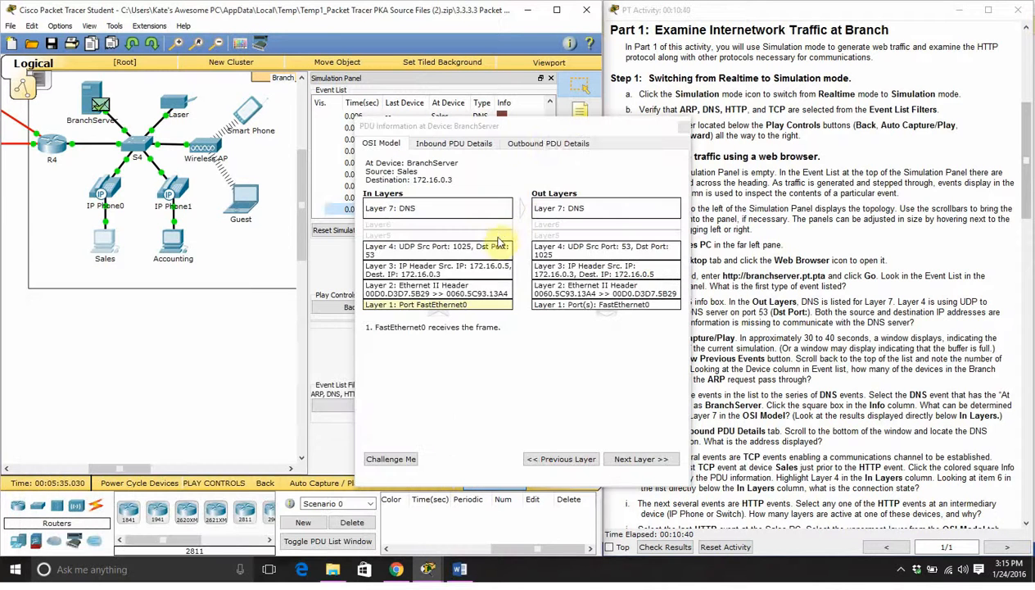
left_click_drag(549, 119, 308, 140)
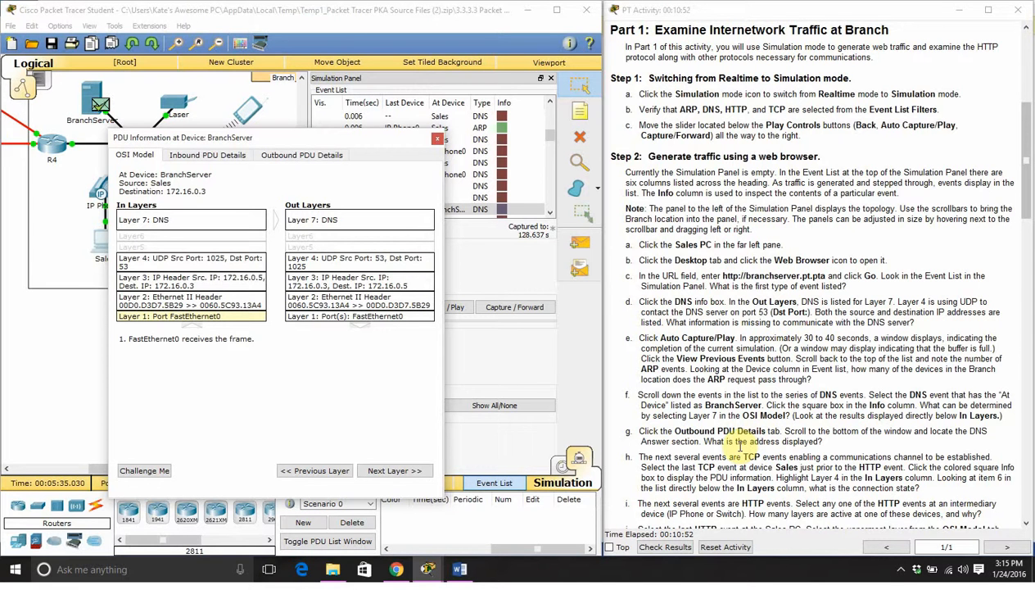
- Examine the BranchServer DNS event's outgoing Layer 7 explanation and the DNS Answer section of its outbound PDU details
left_click(328, 219)
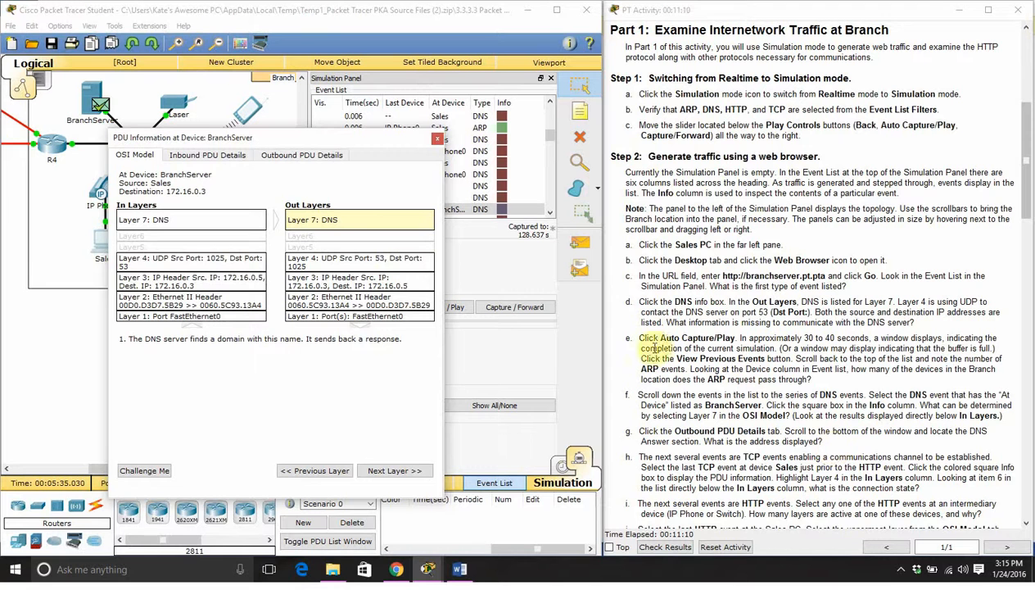
left_click(278, 154)
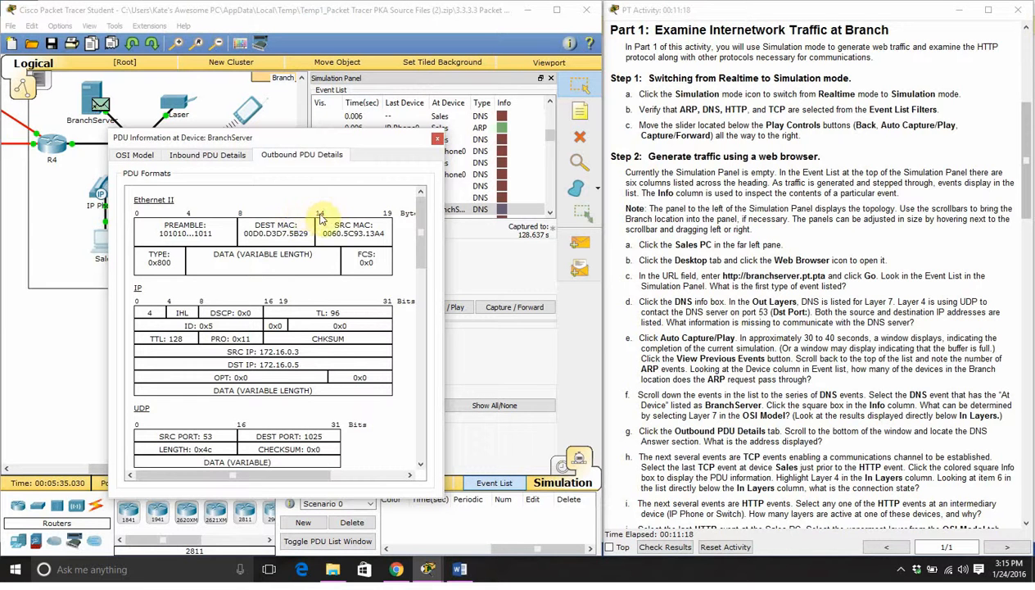
left_click_drag(424, 227, 417, 424)
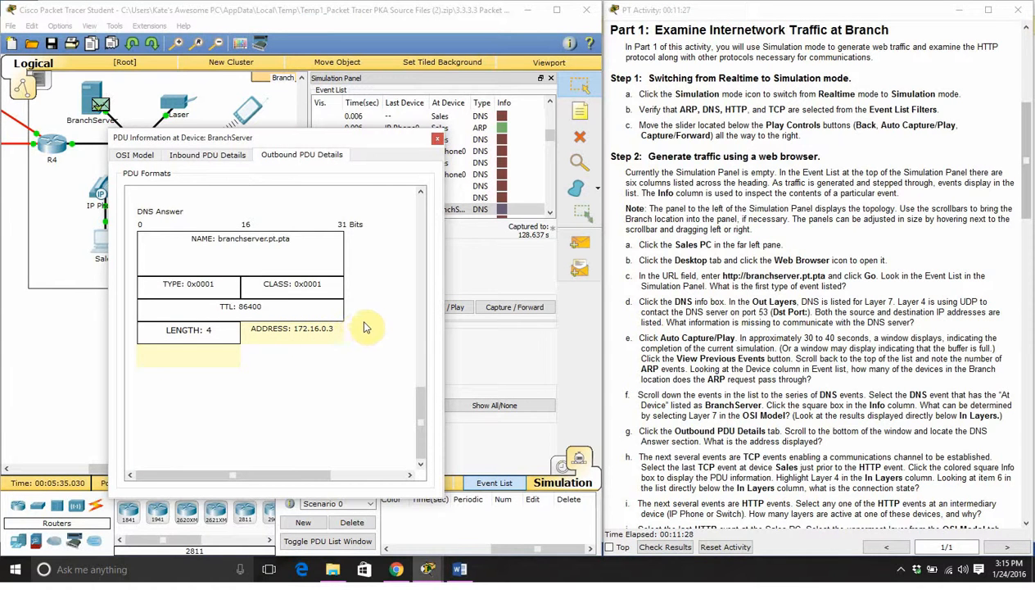
- Read the remaining Part 1 instructions on TCP and HTTP events and close the BranchServer PDU information
scroll(959, 344, "down", 6)
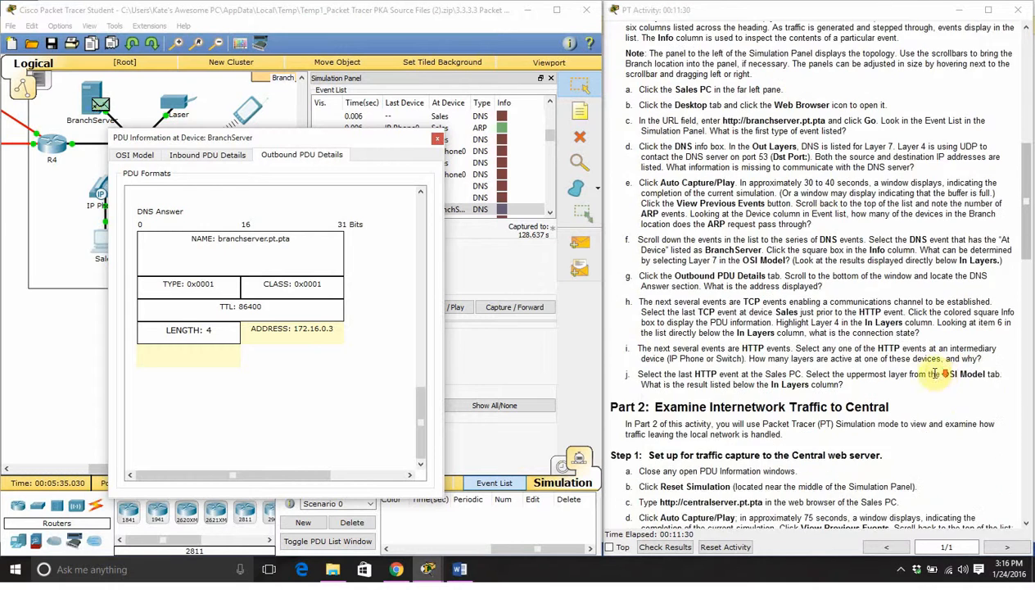
scroll(913, 372, "down", 1)
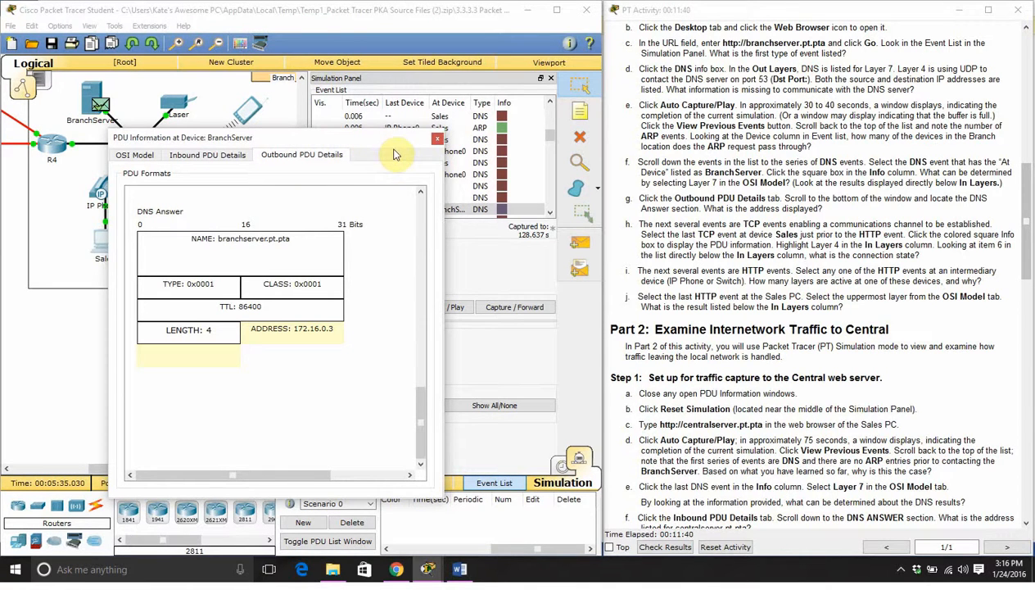
left_click(435, 139)
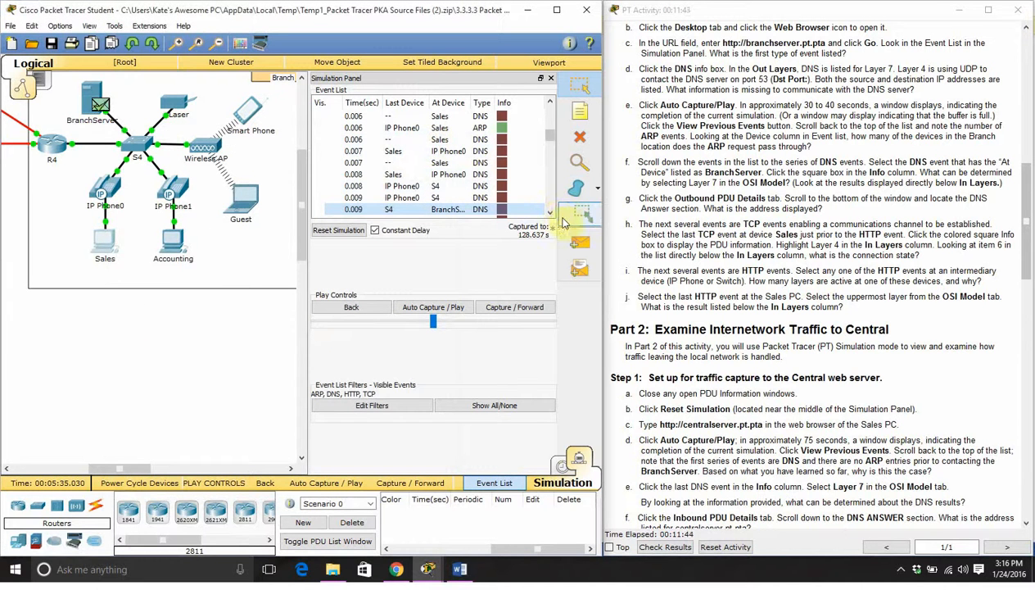
- Examine the events following the BranchServer DNS event to locate the TCP and HTTP events at Sales, through to the end of the list
left_click(550, 212)
left_click(550, 212)
left_click(549, 212)
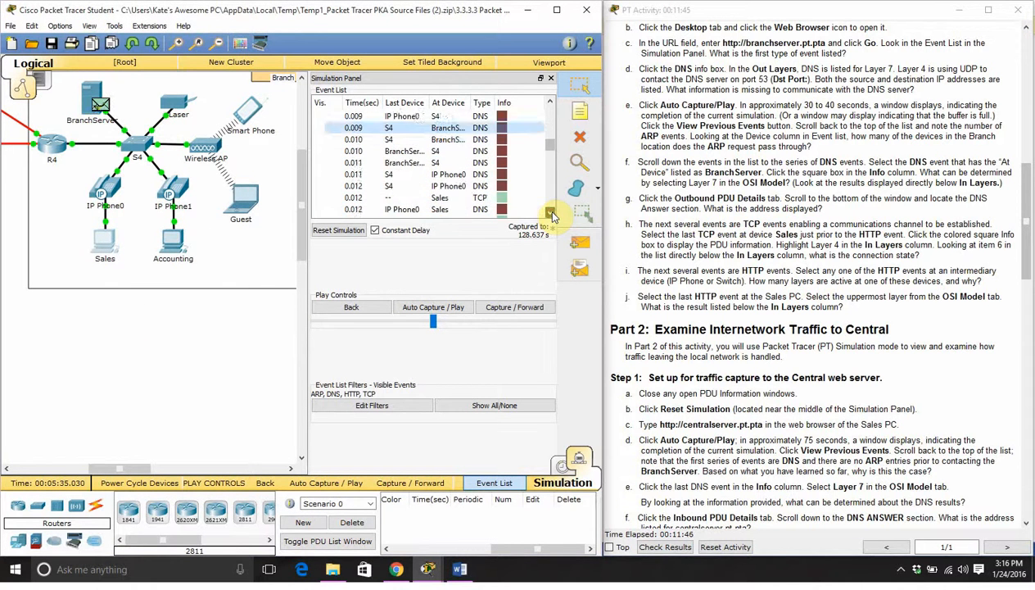
left_click(550, 212)
left_click(550, 212)
left_click(550, 212)
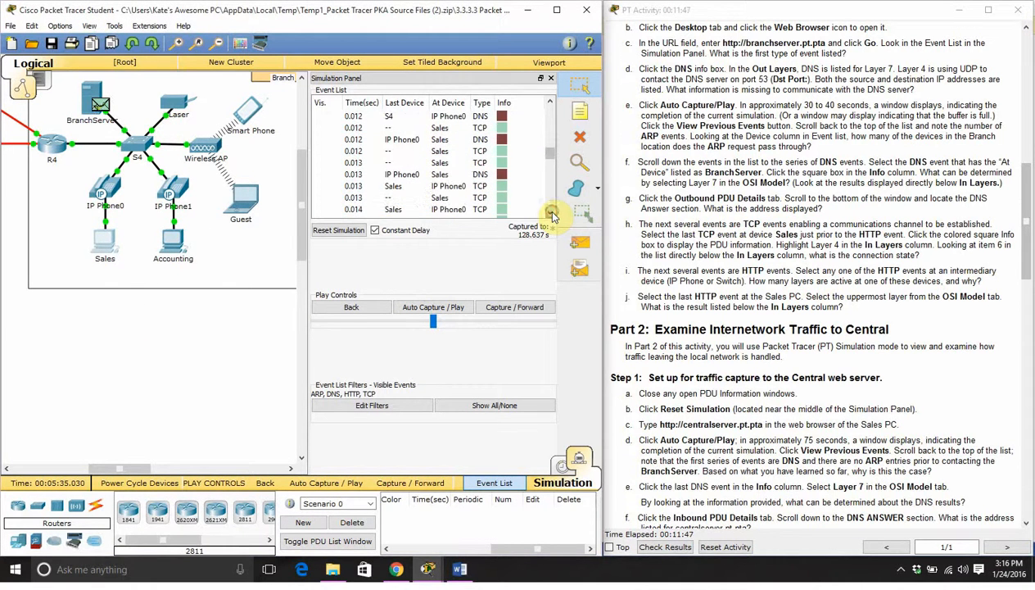
left_click(550, 99)
left_click(549, 99)
left_click(550, 99)
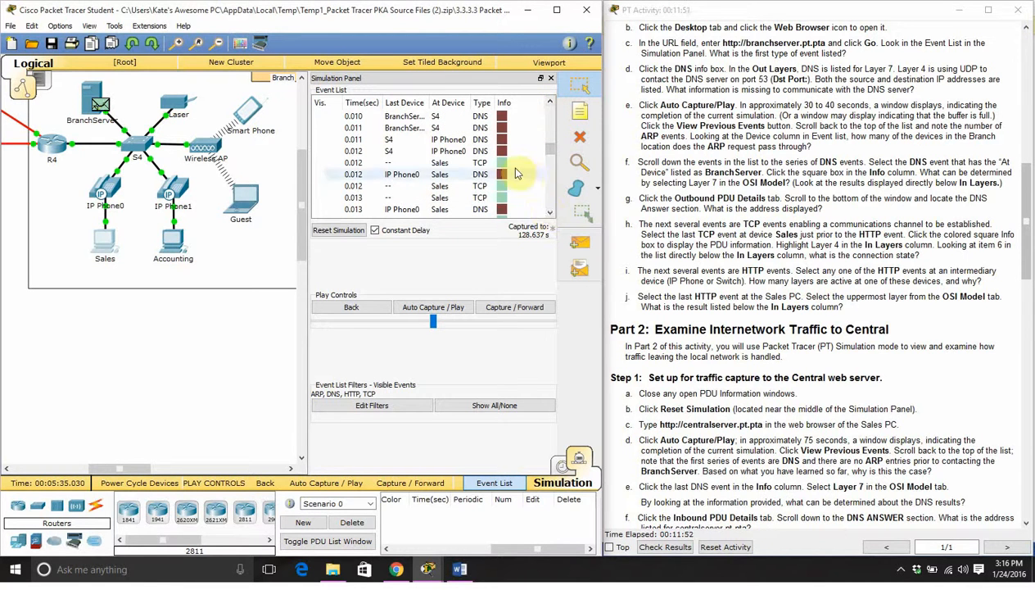
left_click(550, 213)
left_click(551, 212)
left_click(550, 212)
left_click(550, 212)
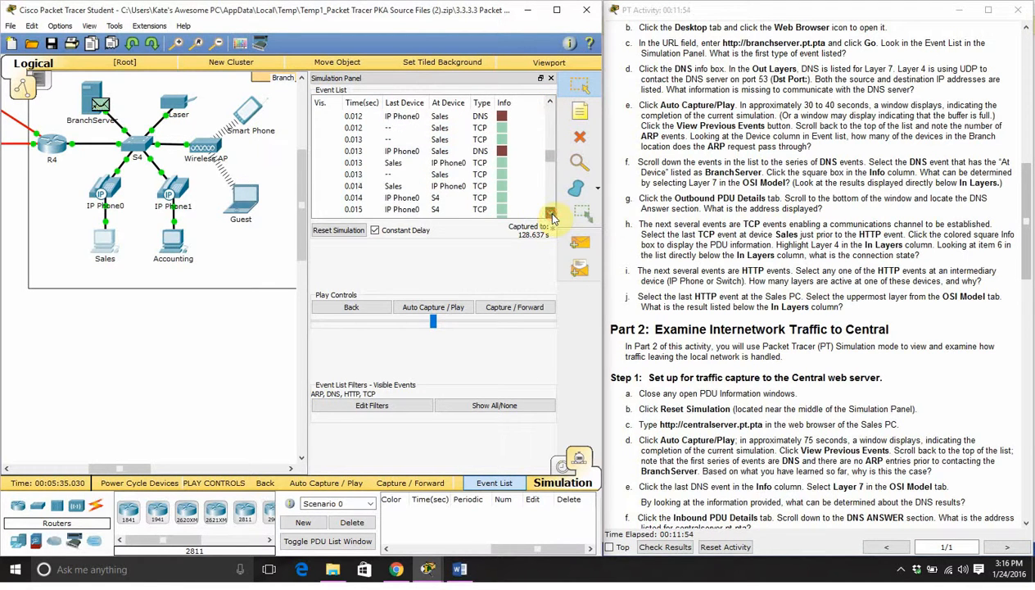
left_click(551, 213)
left_click(550, 213)
left_click(550, 213)
left_click(550, 212)
left_click(550, 212)
left_click(550, 213)
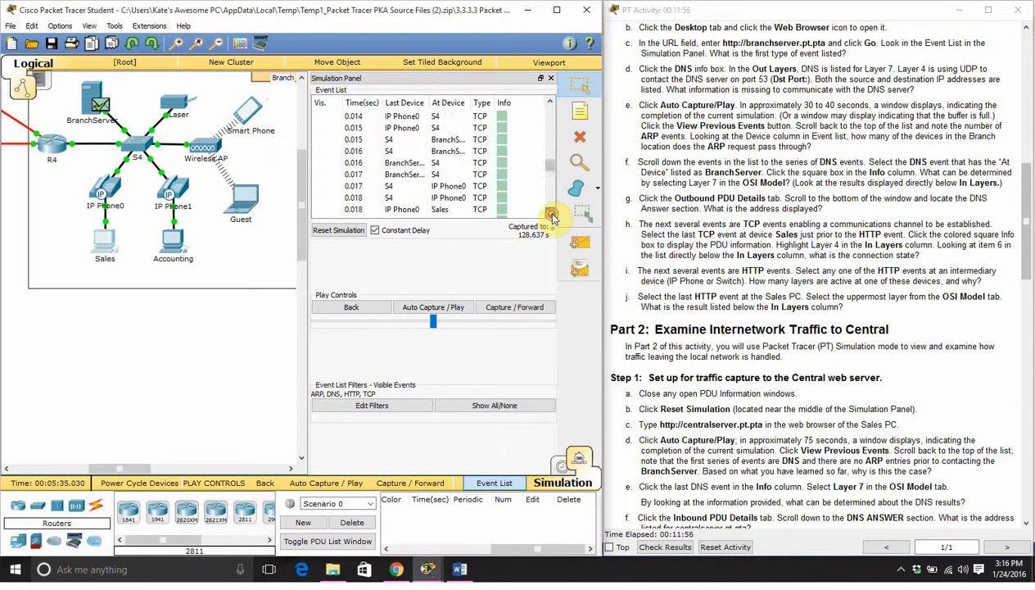
left_click(551, 212)
left_click(550, 212)
left_click(550, 213)
left_click(550, 213)
left_click(550, 213)
left_click(550, 213)
left_click(551, 213)
left_click(551, 213)
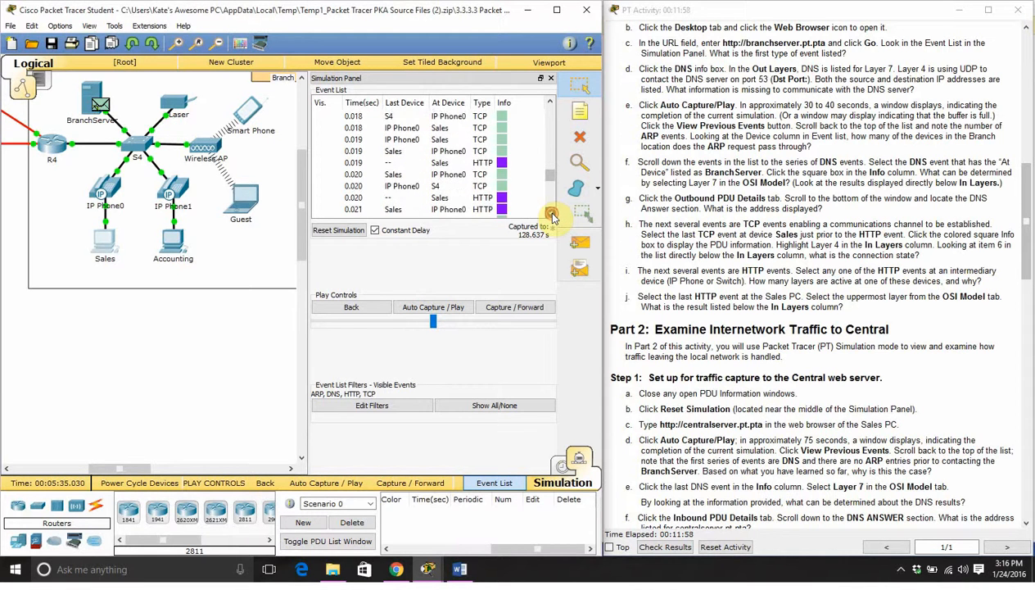
left_click(550, 213)
left_click(550, 213)
left_click(550, 213)
left_click(550, 213)
left_click(550, 213)
left_click(550, 213)
left_click(550, 213)
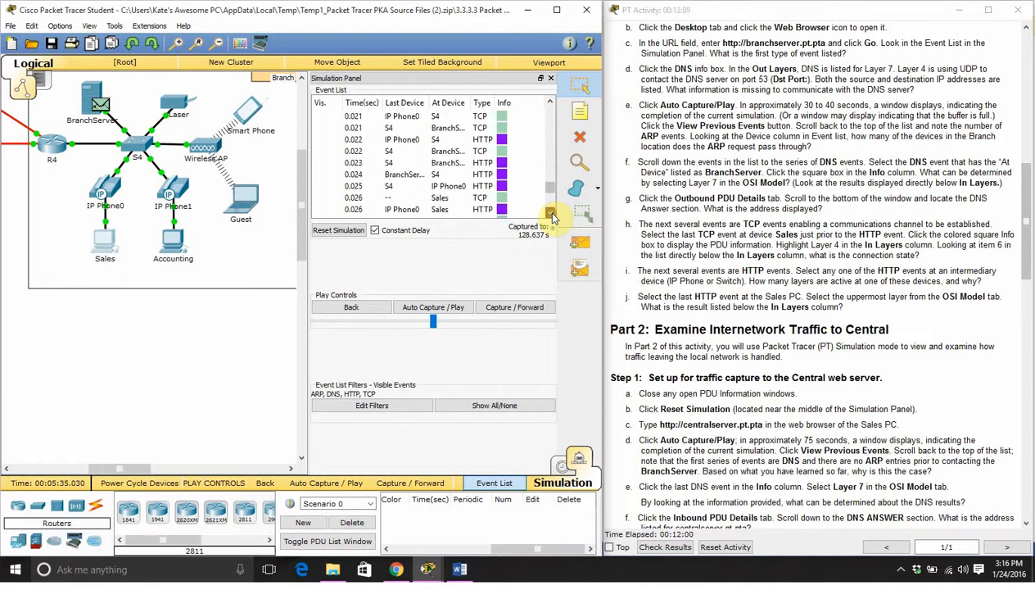
left_click(550, 213)
left_click(550, 213)
left_click(550, 213)
left_click(550, 213)
left_click(550, 213)
left_click(551, 213)
left_click(551, 213)
left_click(551, 213)
left_click(550, 213)
left_click(551, 213)
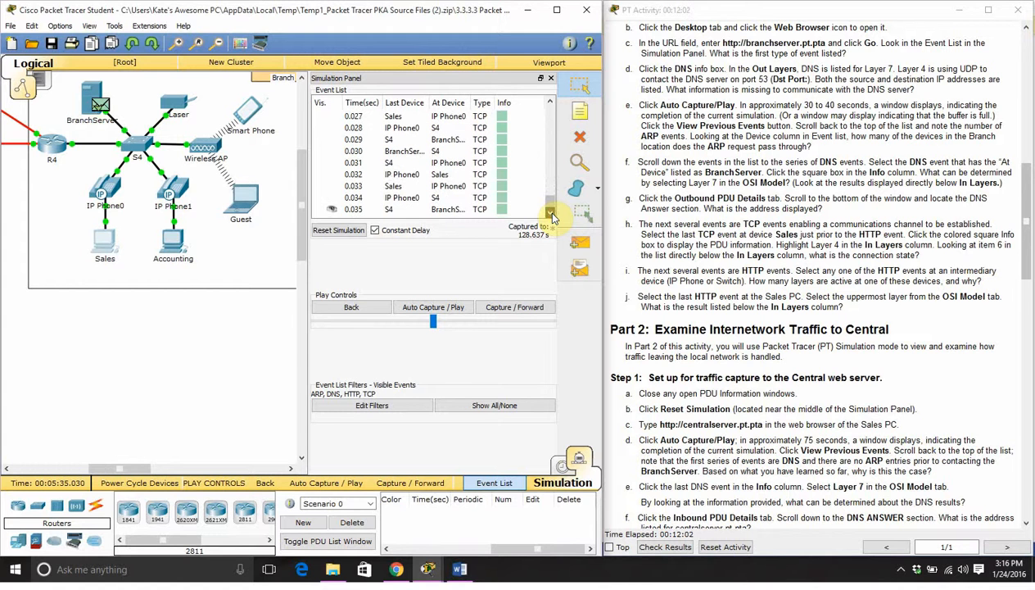
- Open the PDU information of the 0.032 s TCP event at Sales and move its window below the event list
left_click(504, 176)
left_click_drag(556, 127, 301, 274)
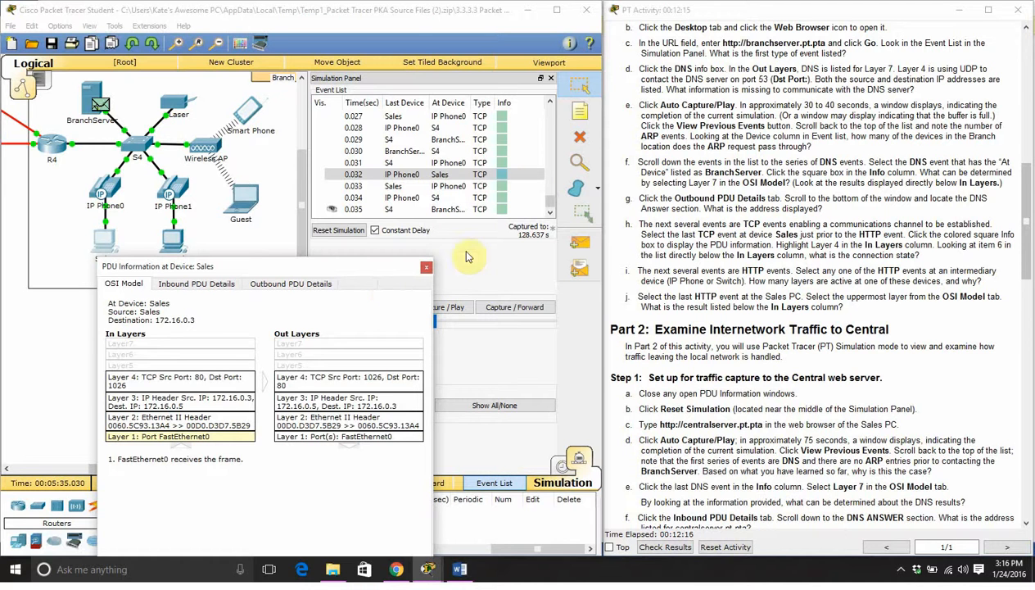
- Open the PDU information of the 0.026 s TCP event at Sales just before the last HTTP event
left_click(550, 204)
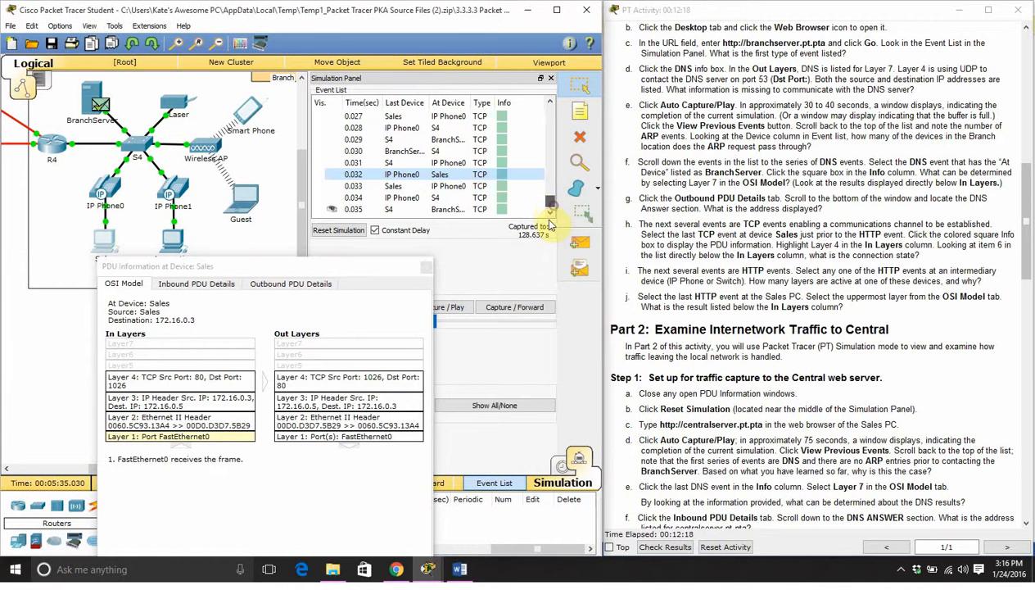
left_click(548, 101)
left_click(548, 101)
left_click(548, 101)
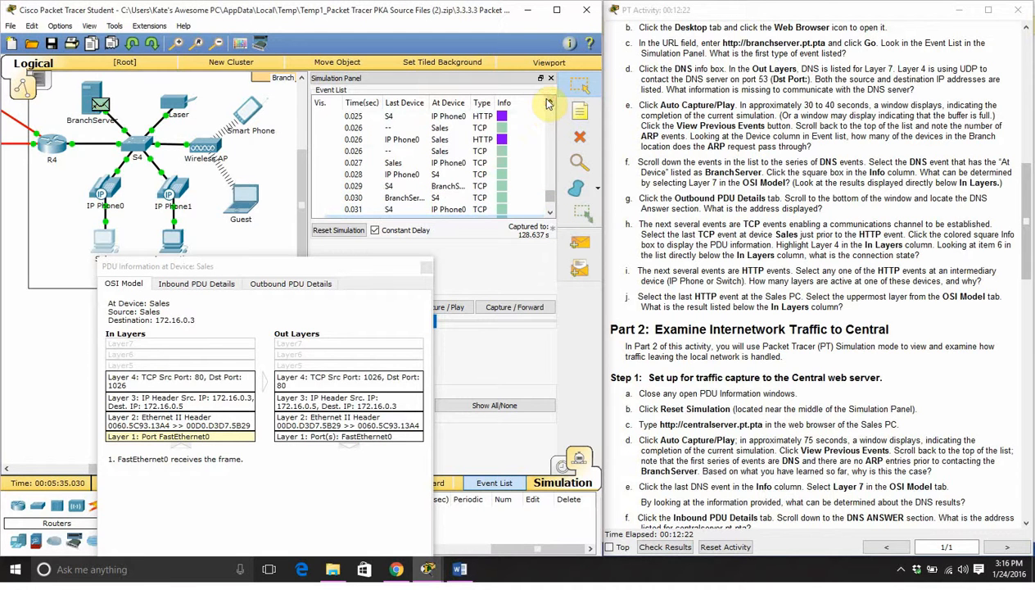
left_click(502, 130)
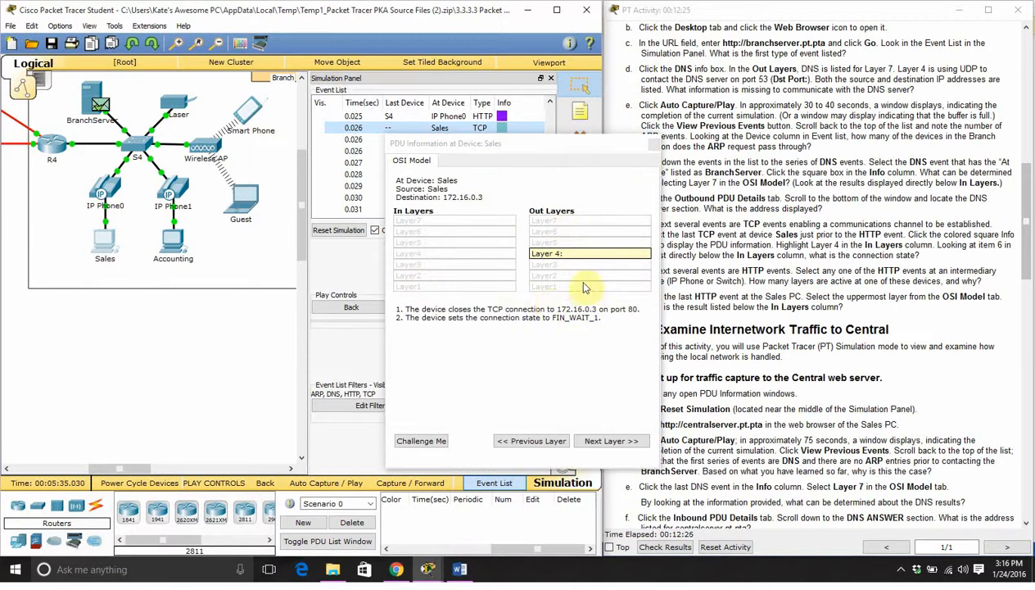
- Move the 0.026 s TCP event's PDU information window clear of the event list, read its Layer 4 details and close it
left_click_drag(576, 145, 415, 229)
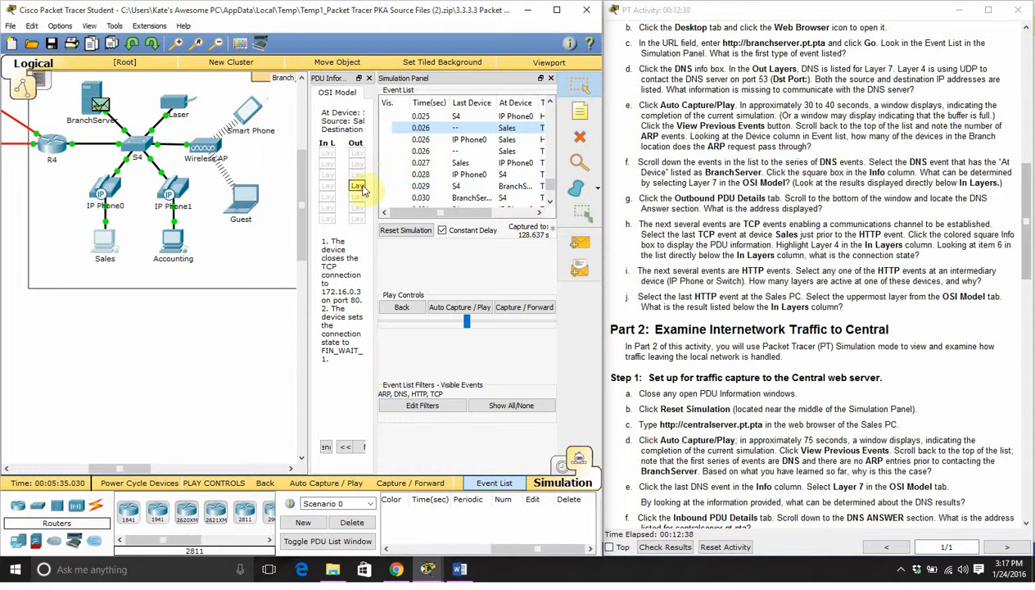
left_click(358, 78)
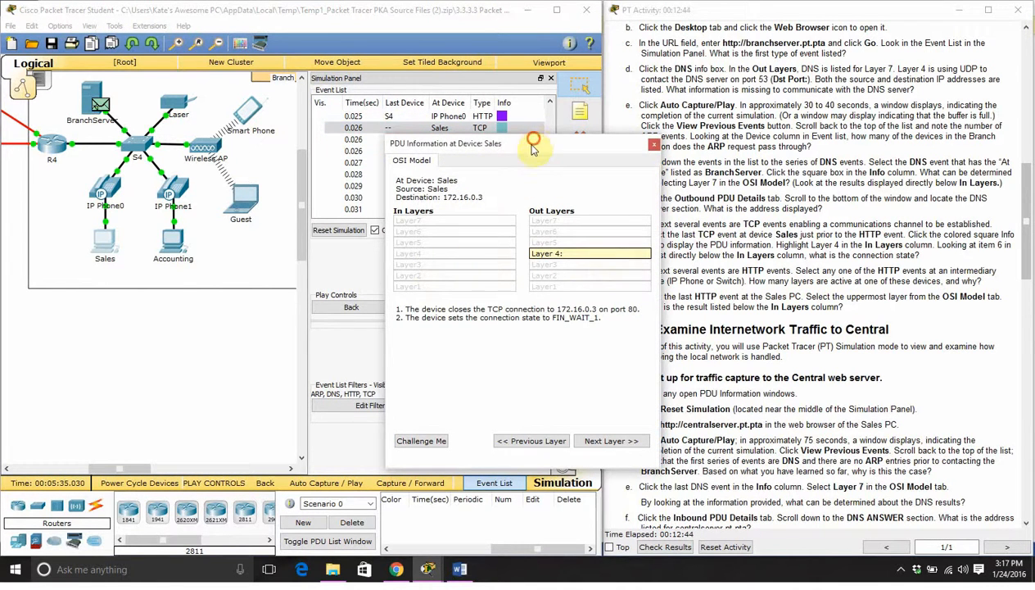
left_click_drag(528, 145, 205, 97)
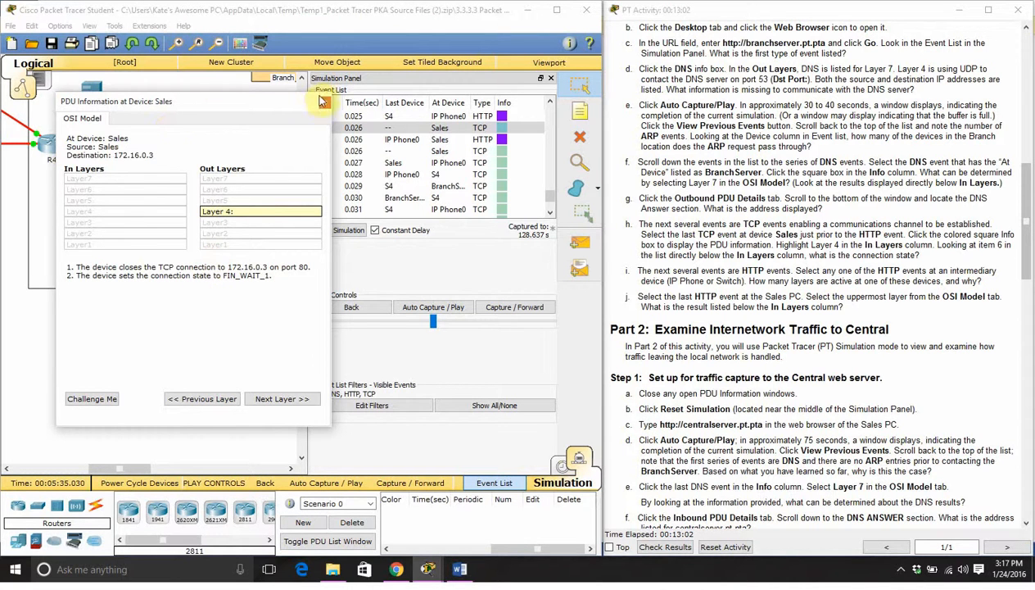
left_click(322, 100)
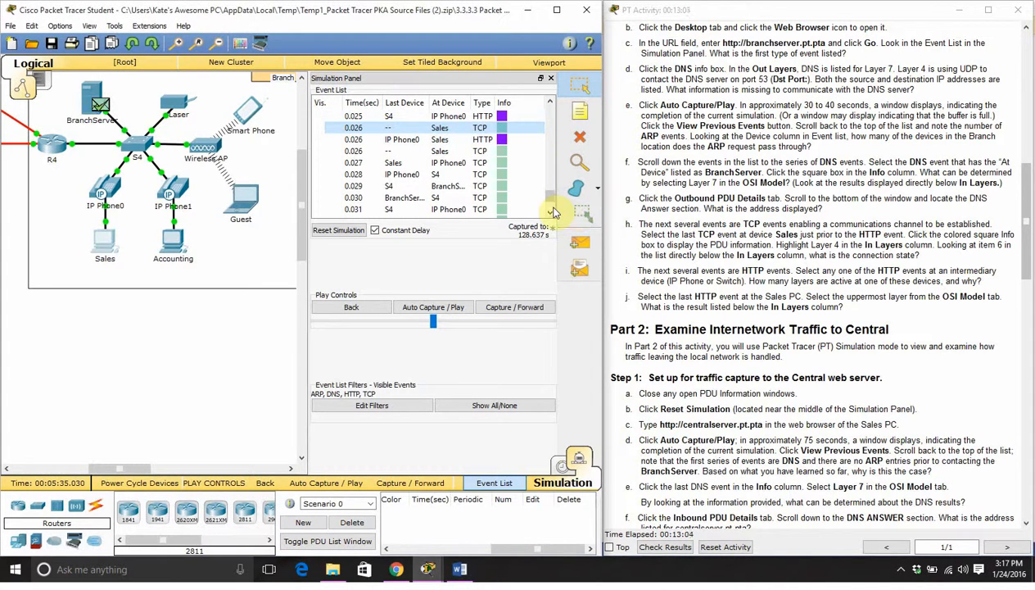
- Examine the outbound Layer 4, Layer 2 and Layer 1 details of the 0.032 s TCP event at Sales, then close its PDU information
scroll(547, 204, "down", 2)
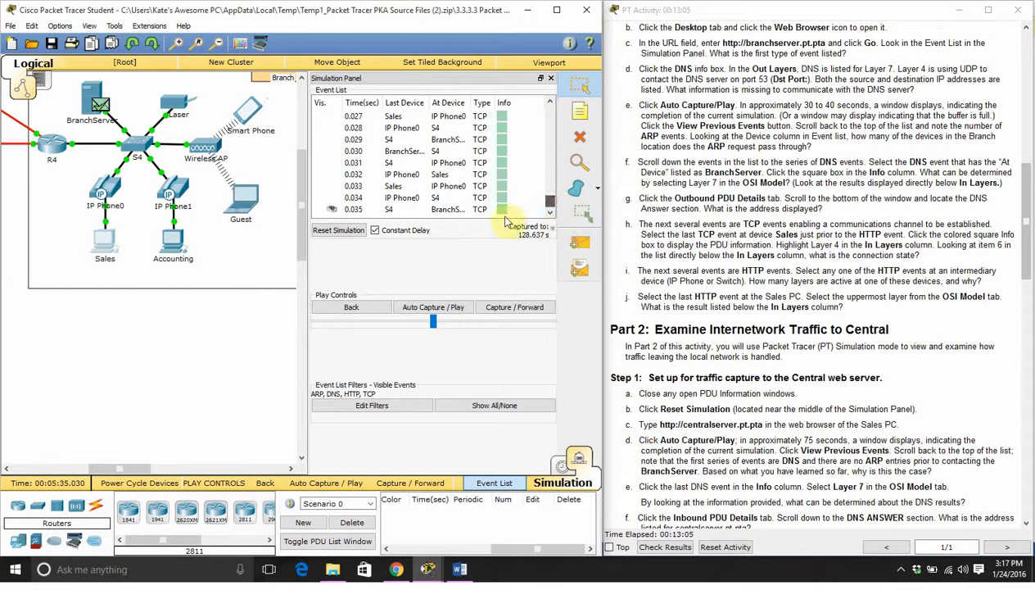
left_click(499, 174)
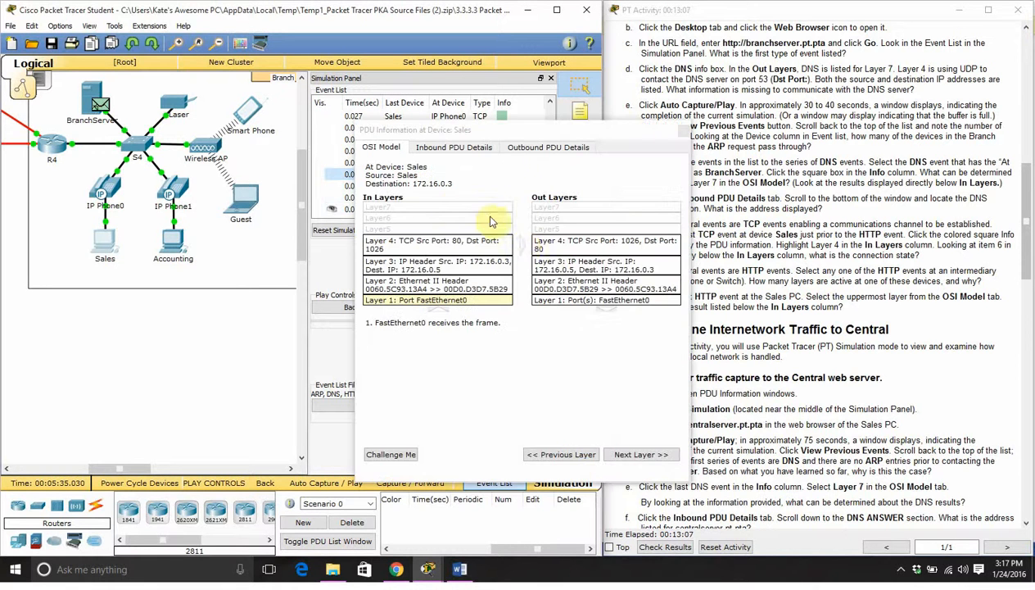
left_click(572, 245)
left_click(559, 288)
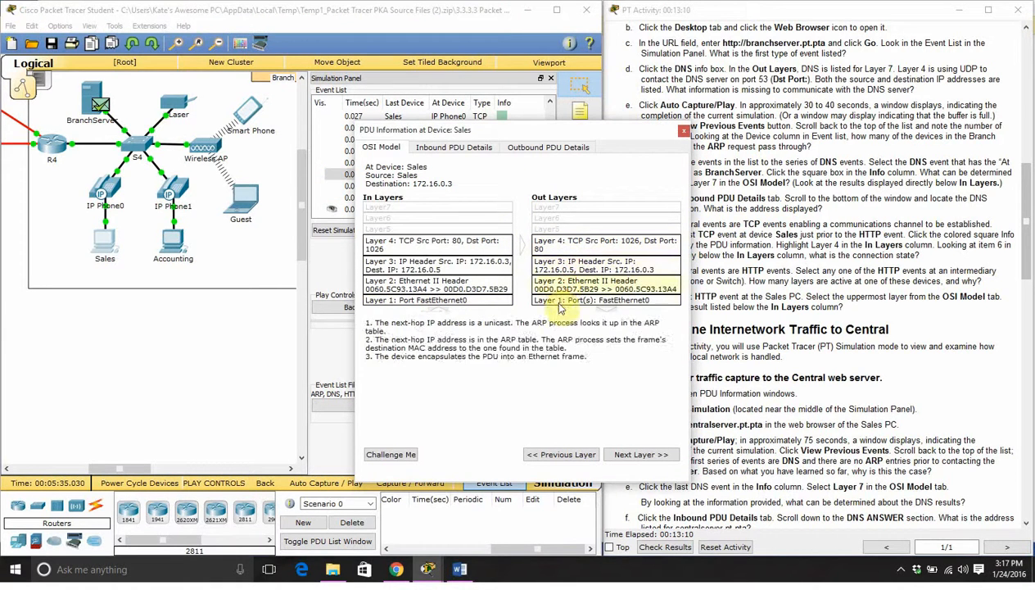
left_click(562, 299)
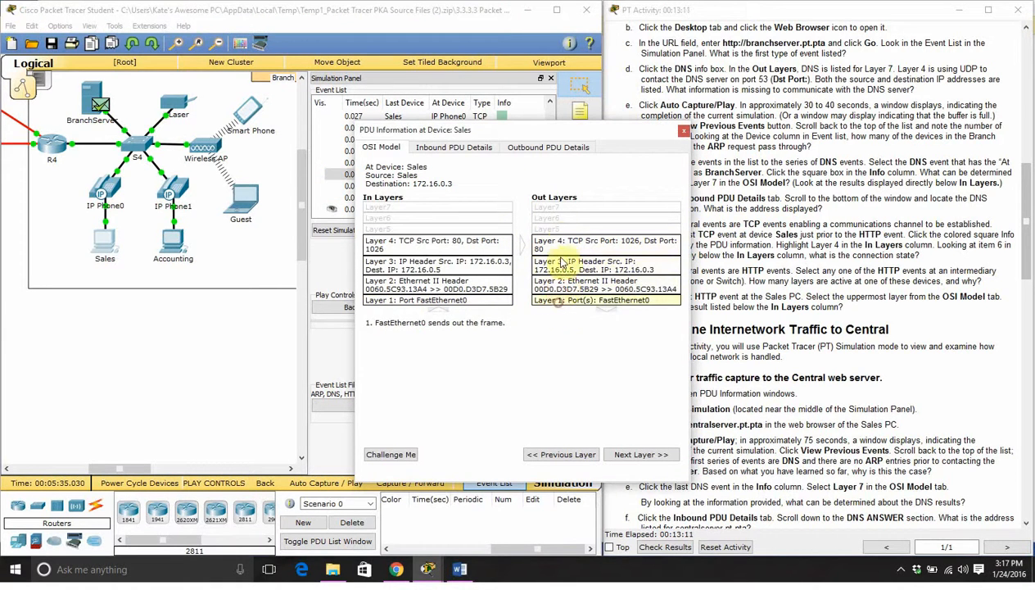
left_click(683, 131)
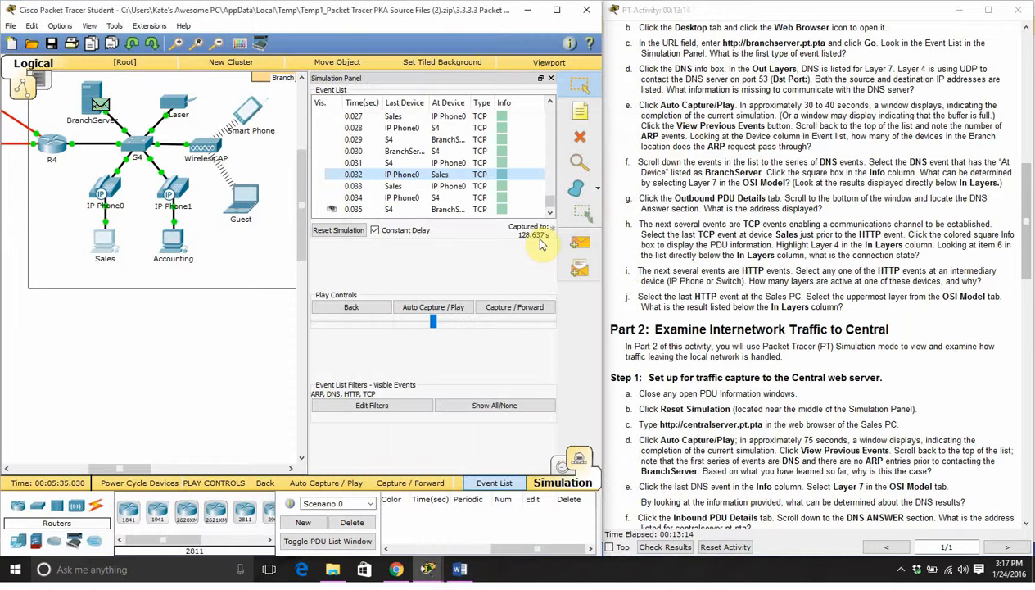
- Read on in the instructions, open the PDU information of the 0.021 s HTTP event at IP Phone0 and close it
left_click(1030, 184)
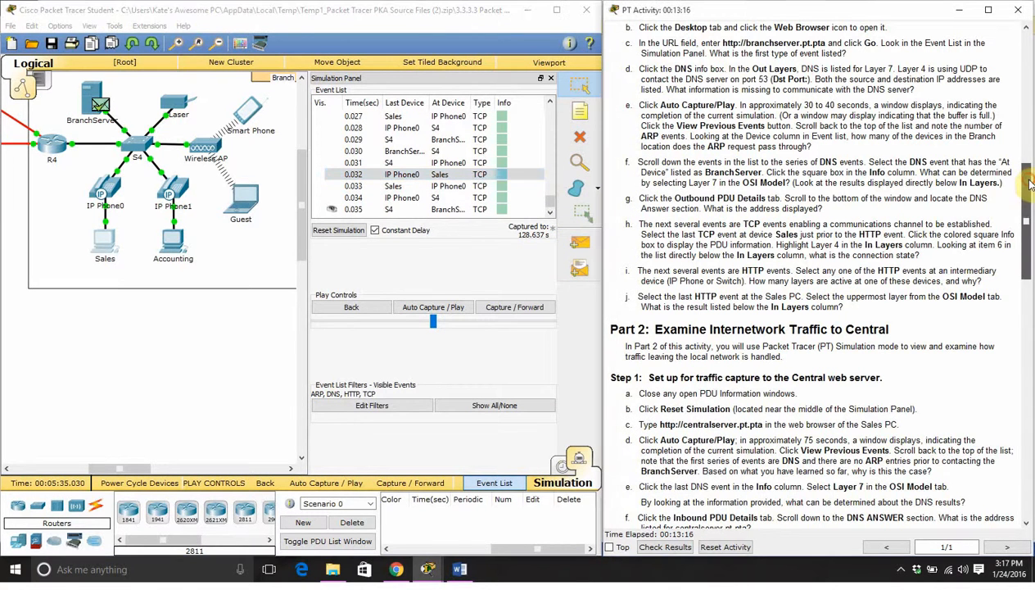
left_click_drag(1029, 184, 1030, 210)
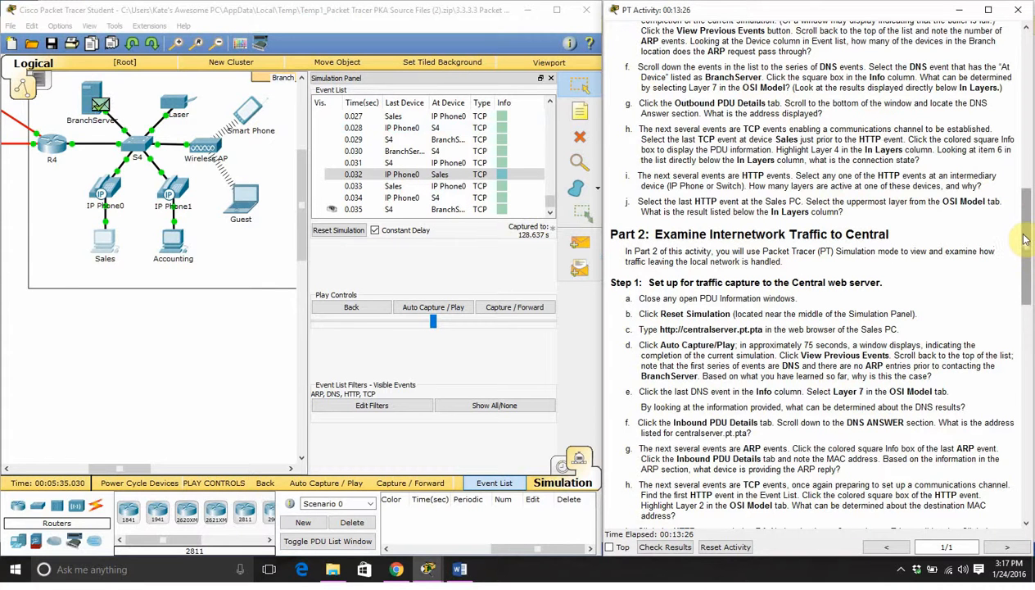
left_click_drag(1025, 239, 1026, 246)
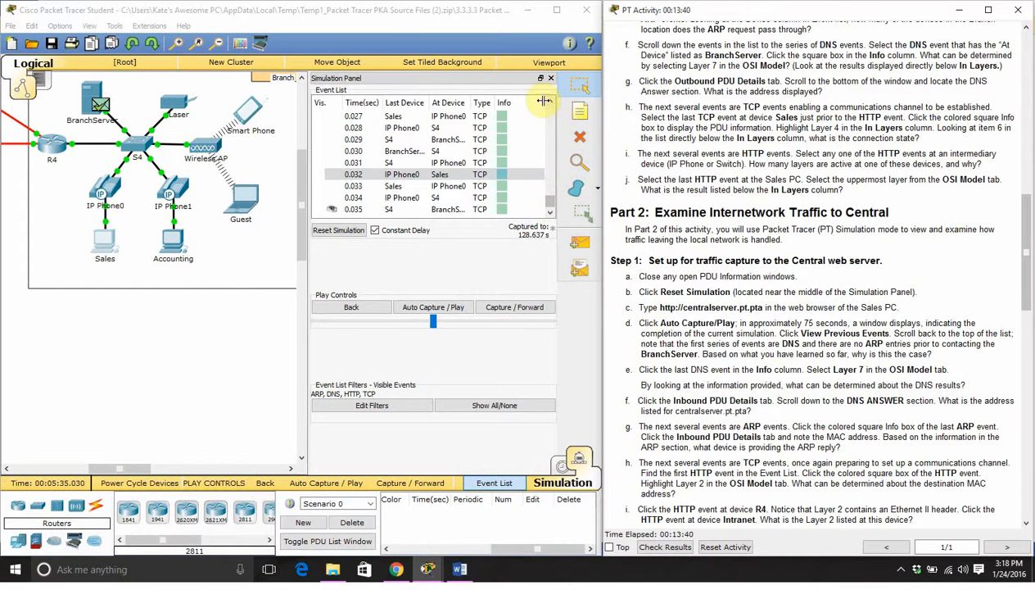
scroll(551, 100, "up", 3)
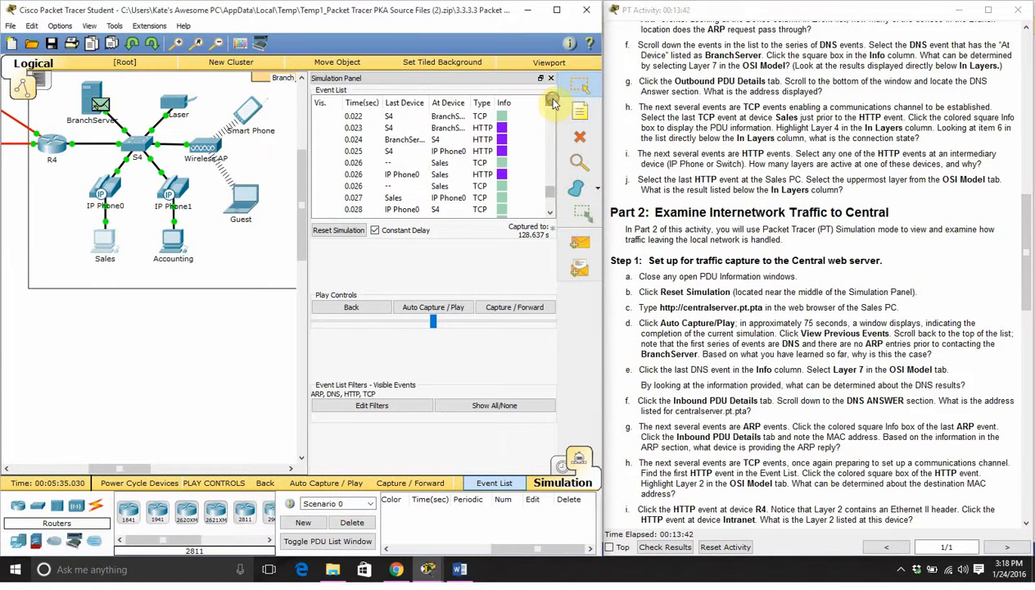
scroll(554, 113, "up", 3)
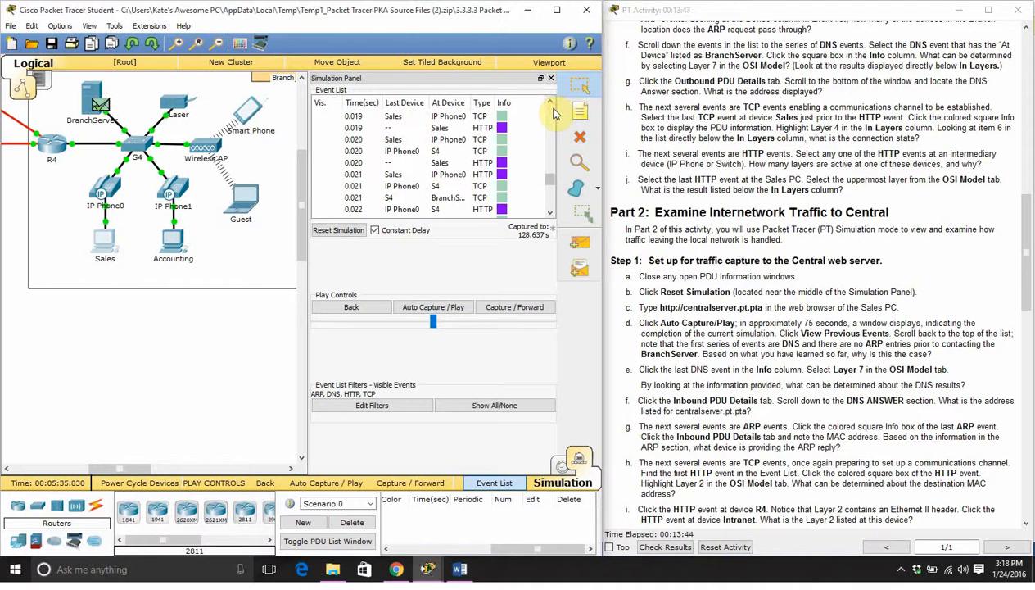
left_click(501, 175)
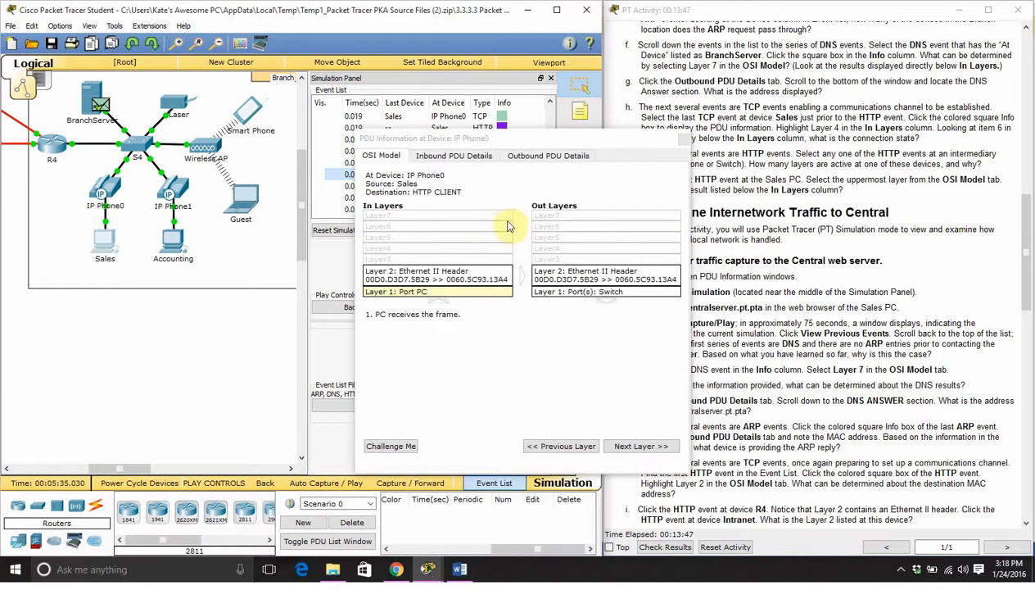
left_click(684, 139)
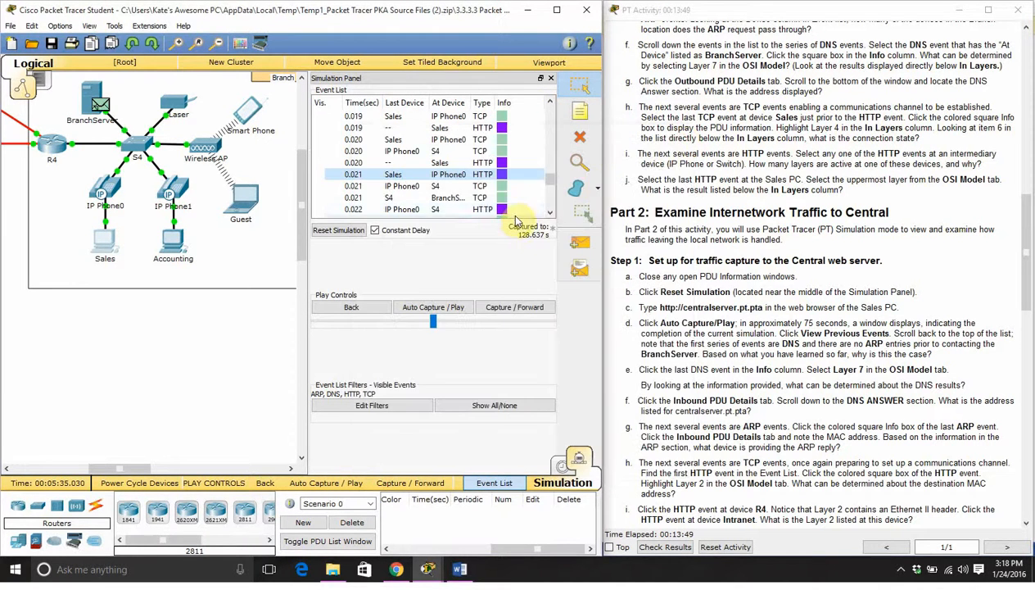
- Reopen the 0.021 s IP Phone0 HTTP event's PDU information clear of the event list and check its inbound details before returning to the OSI model
left_click(504, 175)
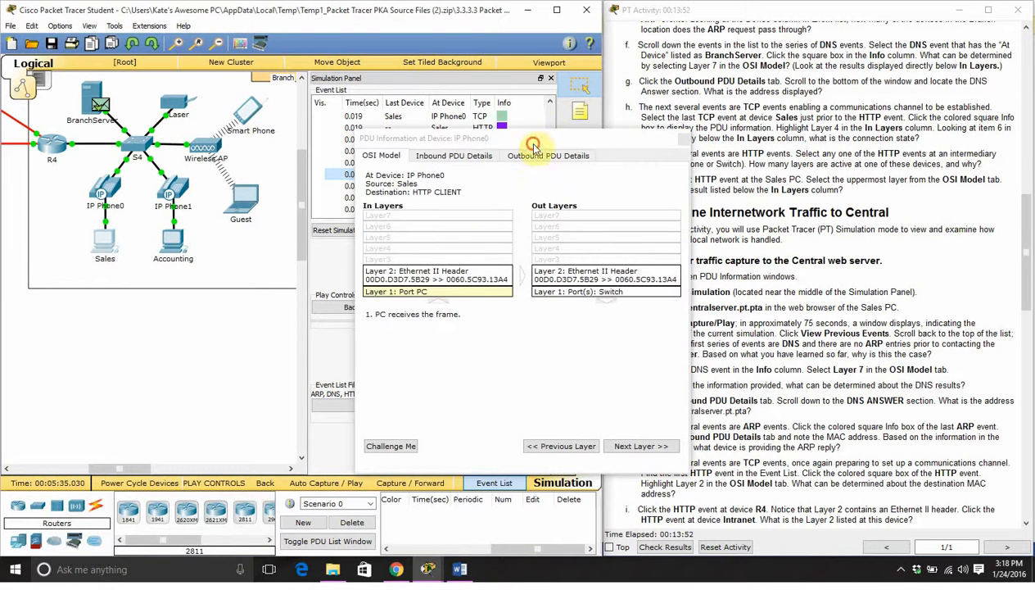
left_click_drag(442, 235, 258, 133)
left_click(188, 152)
left_click(84, 152)
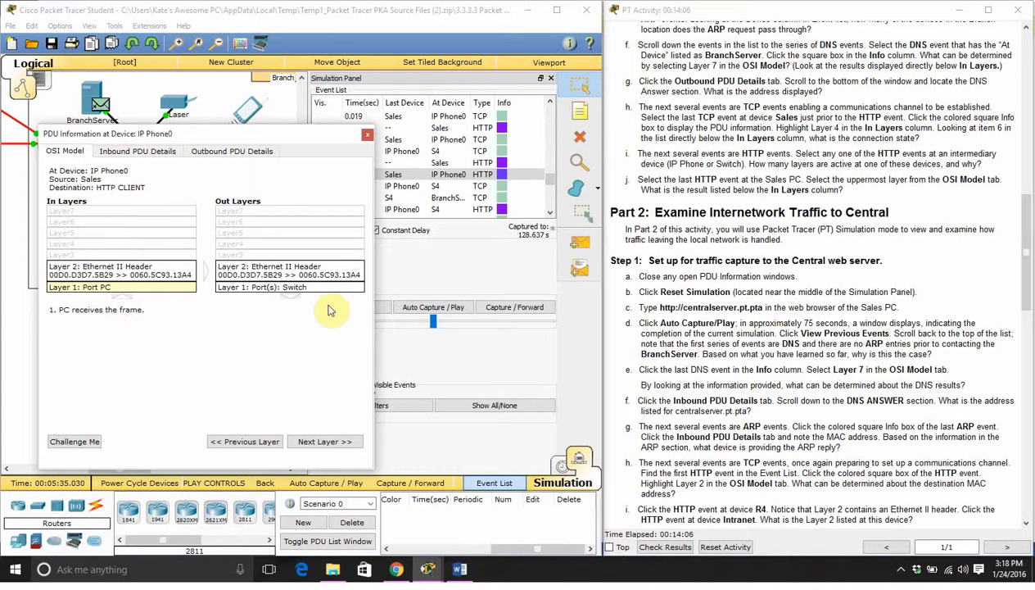
- Examine the outbound Layer 2 and Layer 1 explanations of the HTTP event at IP Phone0
left_click(325, 276)
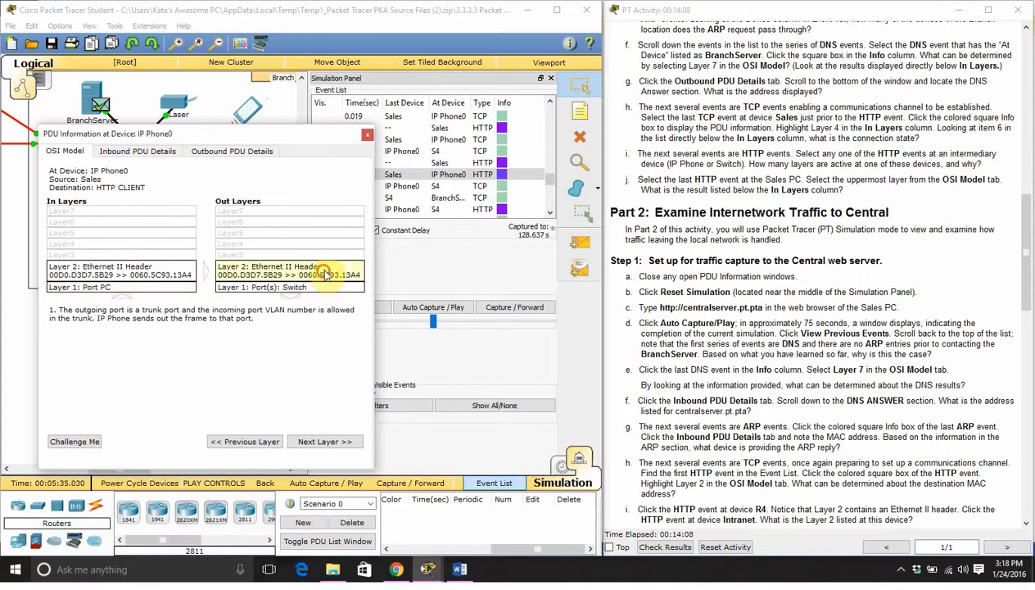
left_click(322, 285)
left_click(322, 275)
left_click(339, 289)
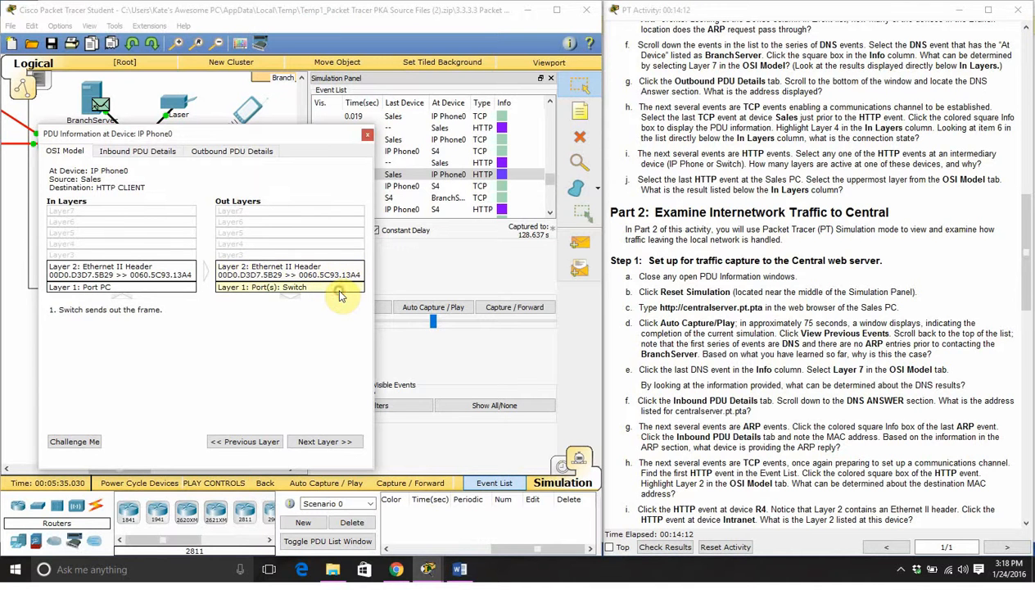
left_click(332, 271)
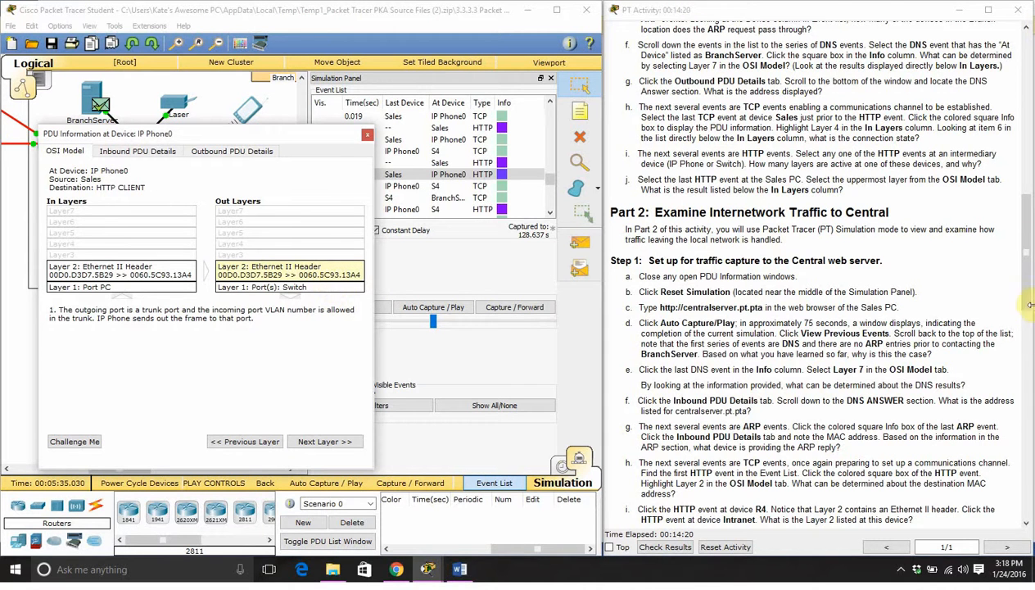
- Close the IP Phone0 PDU information and reset the simulation as Part 2, Step 1 instructs
left_click_drag(1025, 239, 1030, 273)
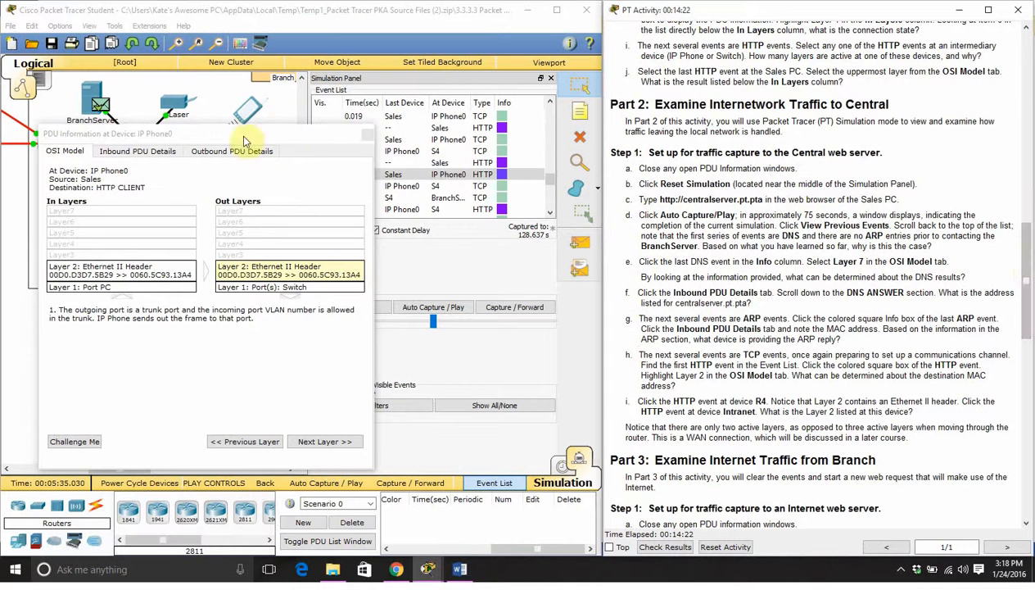
left_click(366, 134)
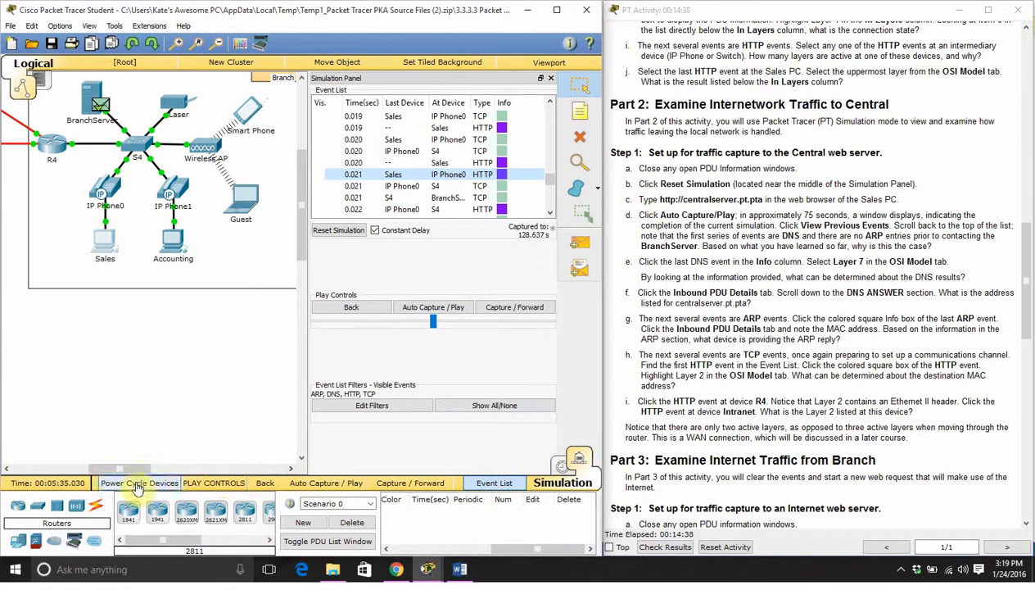
left_click_drag(520, 548, 401, 537)
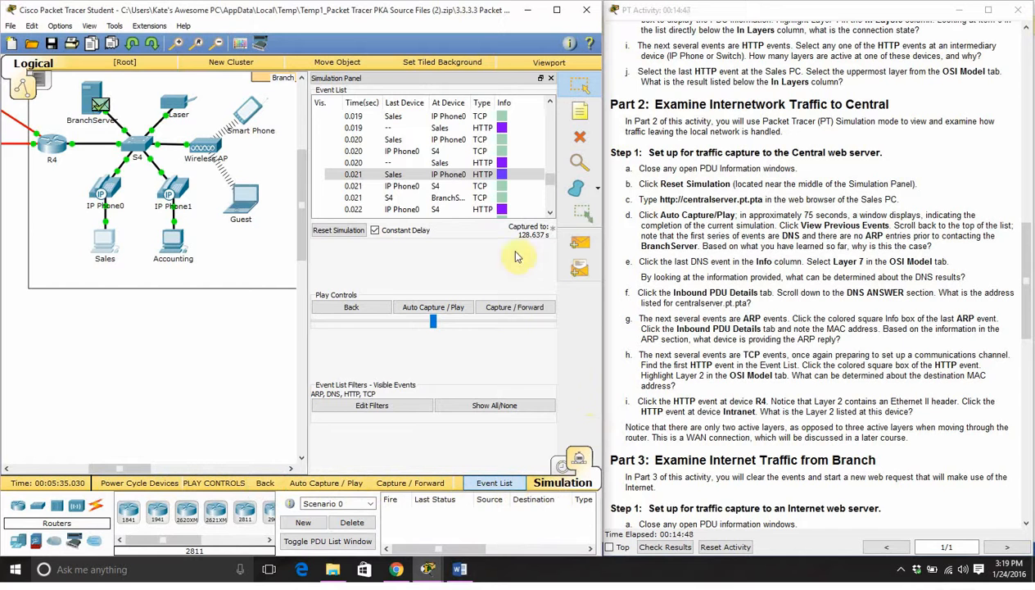
left_click(336, 230)
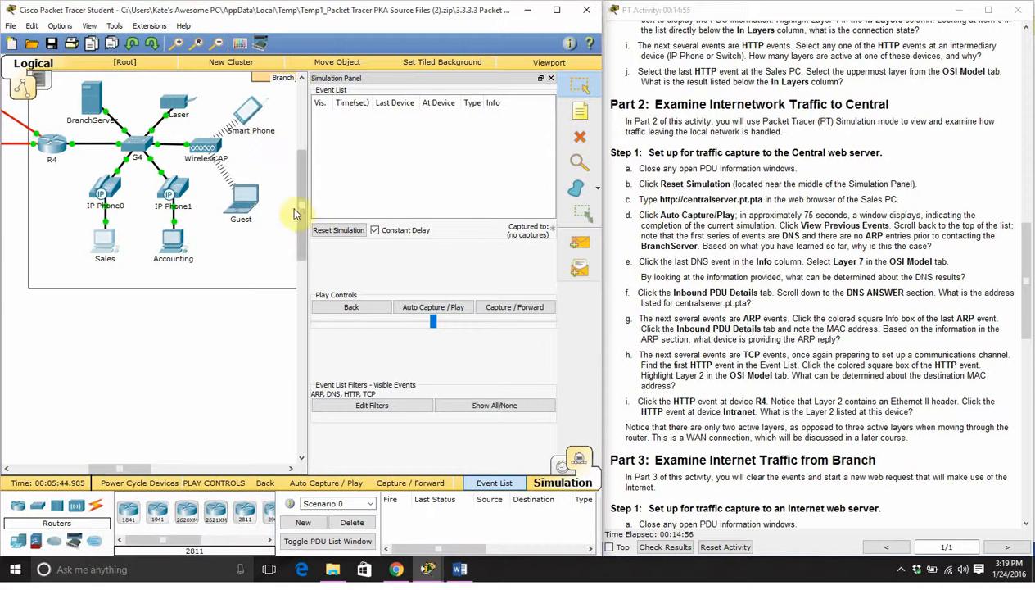
left_click_drag(106, 246, 111, 242)
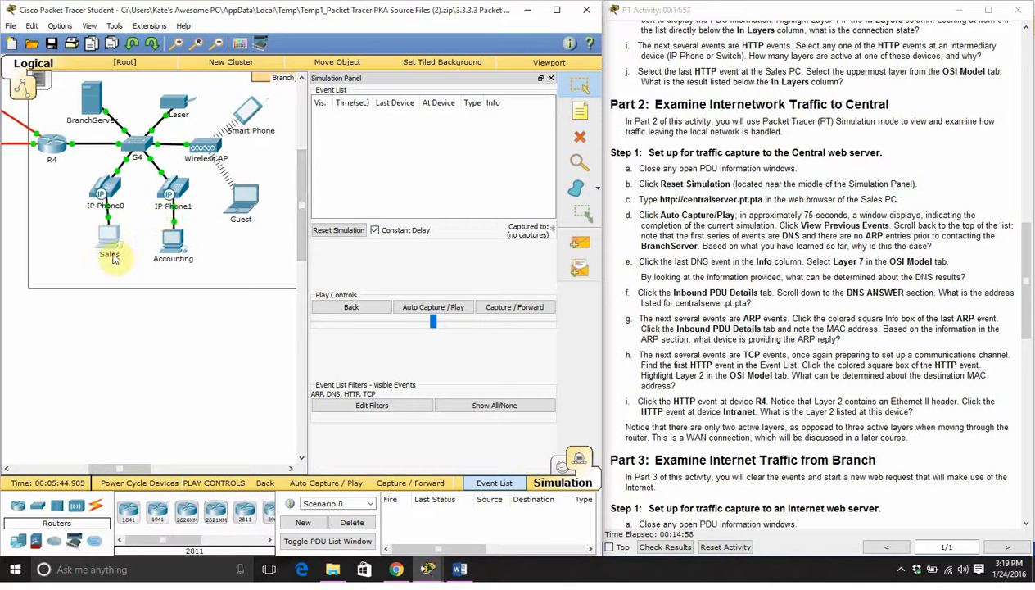
left_click(125, 233)
left_click(101, 237)
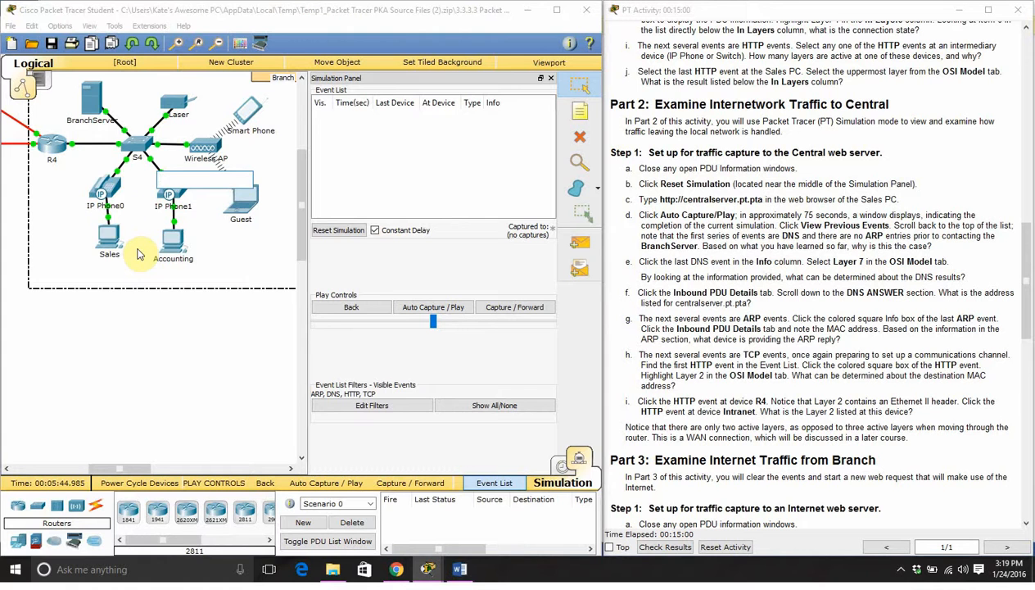
left_click(110, 326)
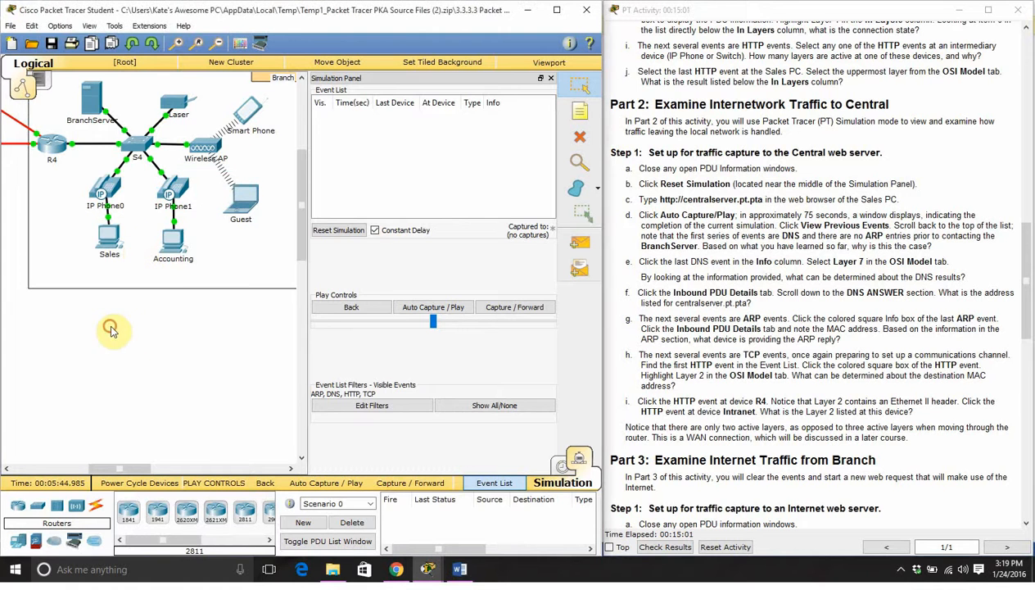
left_click(105, 239)
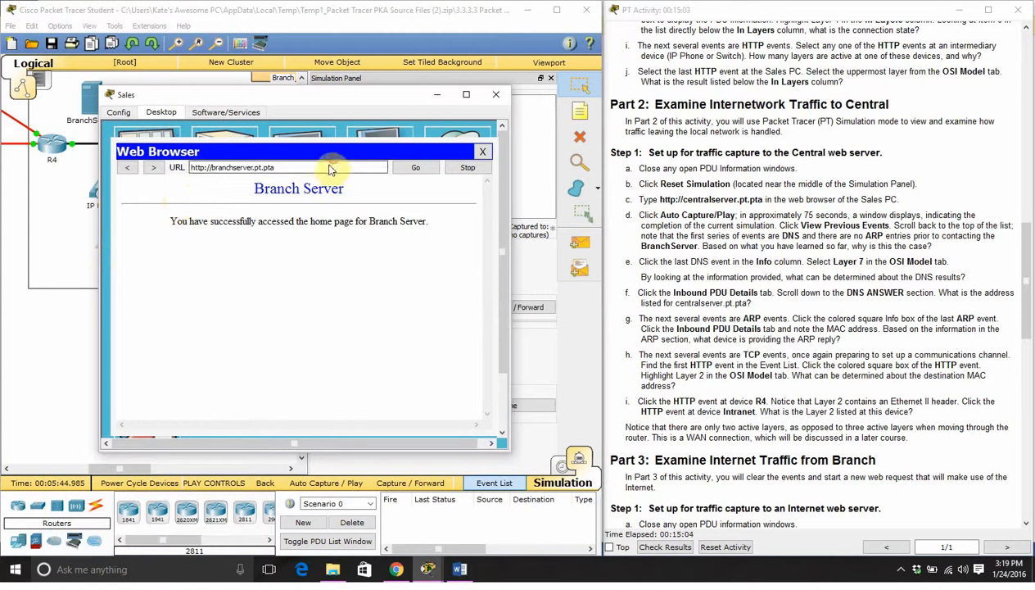
left_click_drag(327, 167, 220, 174)
key("BackSpace")
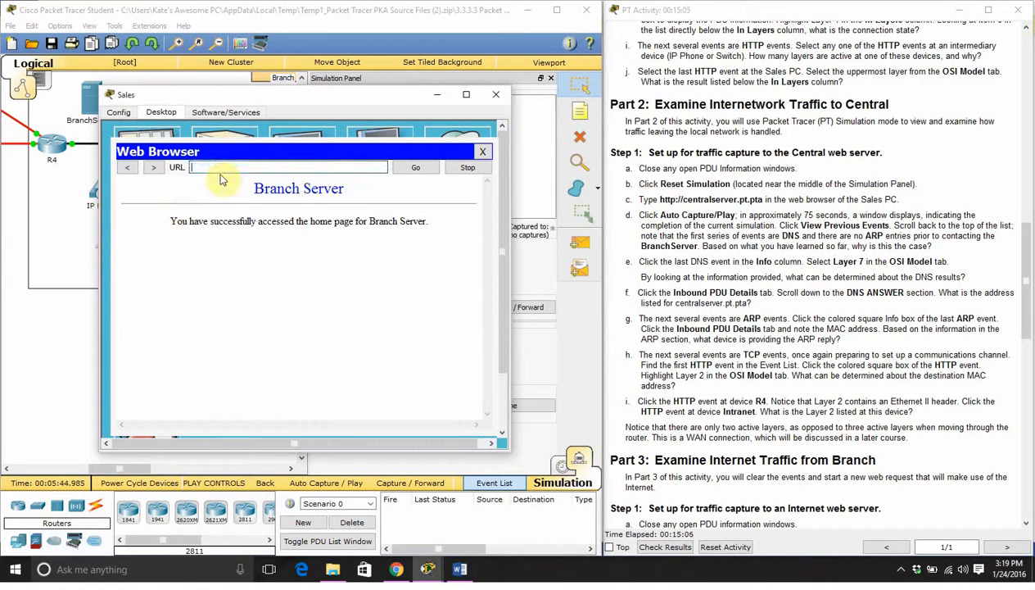
type("centralserver")
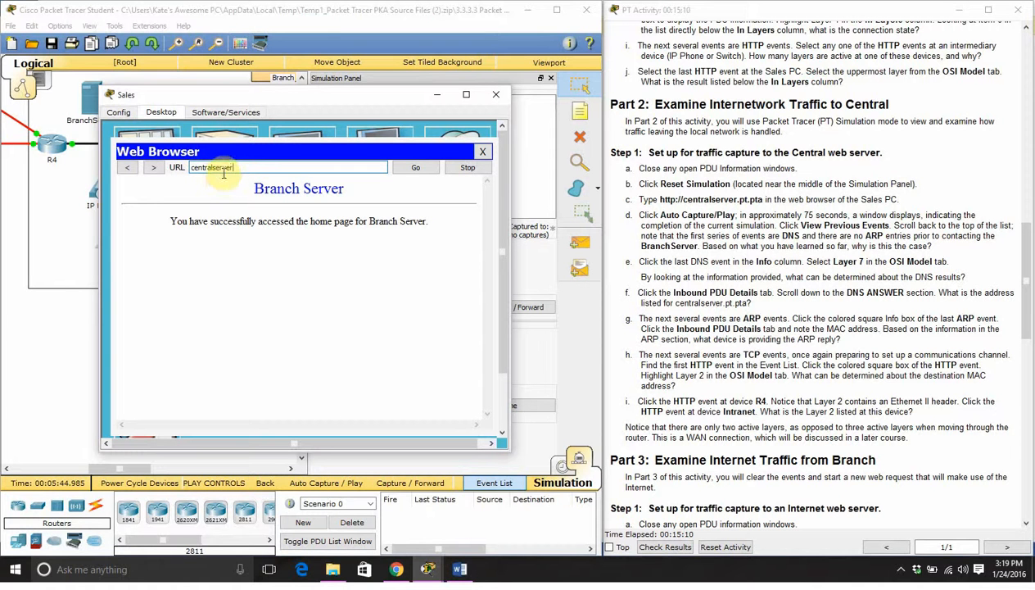
type(".pt.pta")
key("Return")
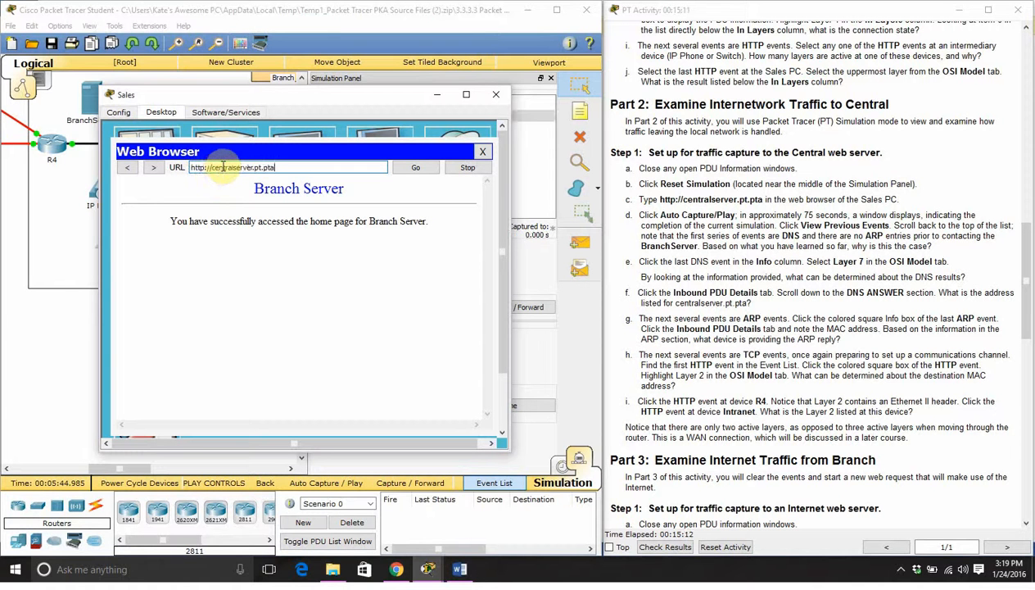
left_click(408, 166)
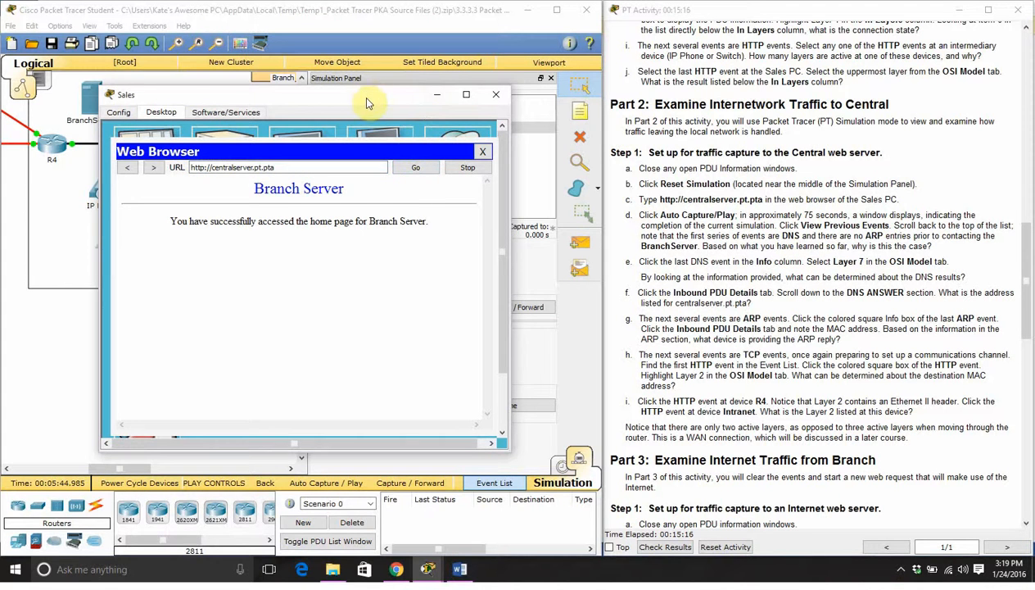
left_click_drag(361, 96, 241, 165)
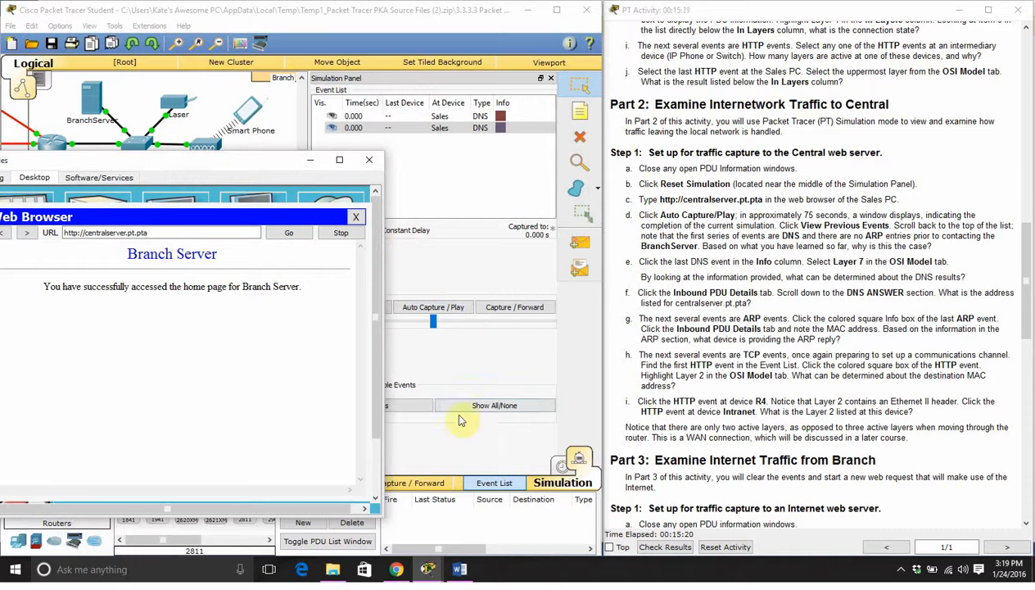
left_click(419, 428)
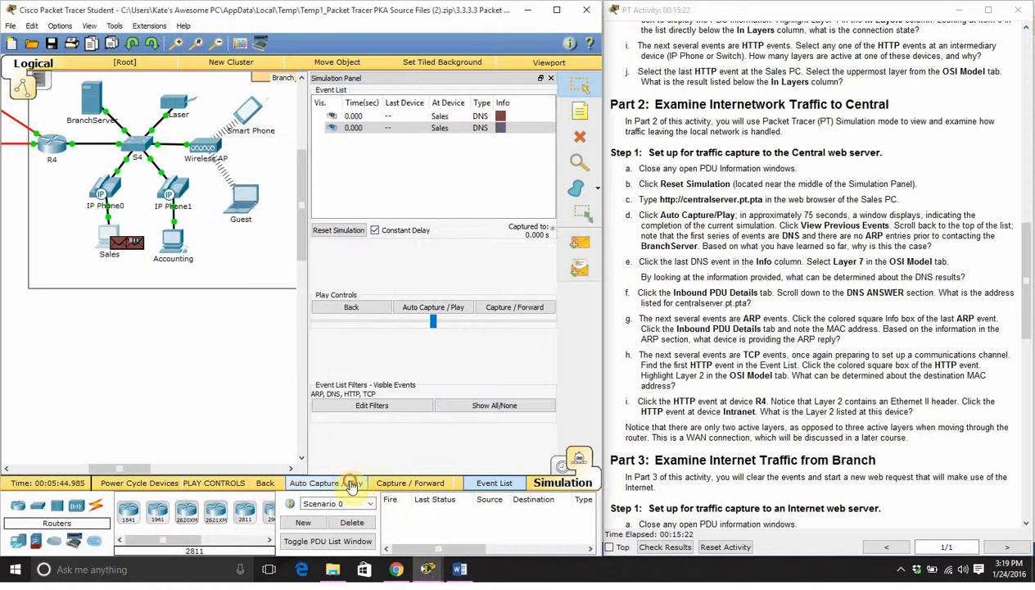
- Auto-capture the Central server traffic until the event buffer fills, keep the previous events and return to the start of the event list
left_click(319, 483)
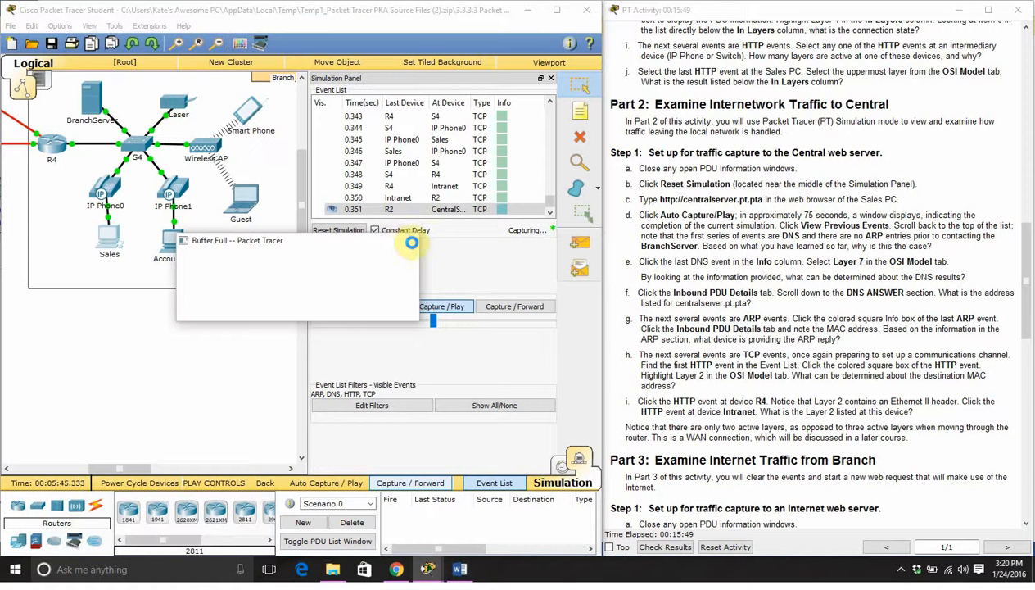
left_click(377, 302)
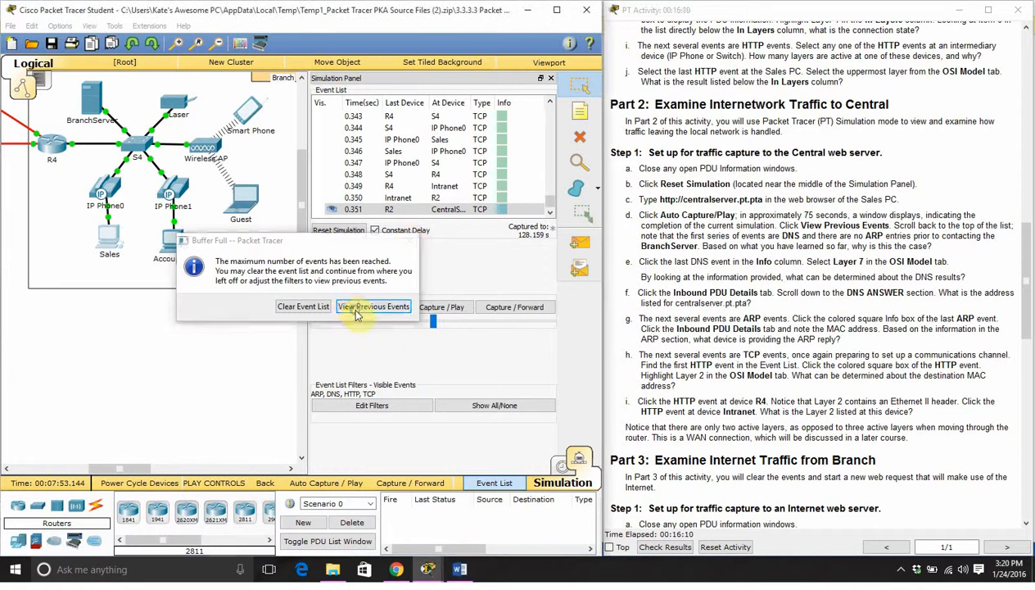
left_click_drag(549, 203, 551, 111)
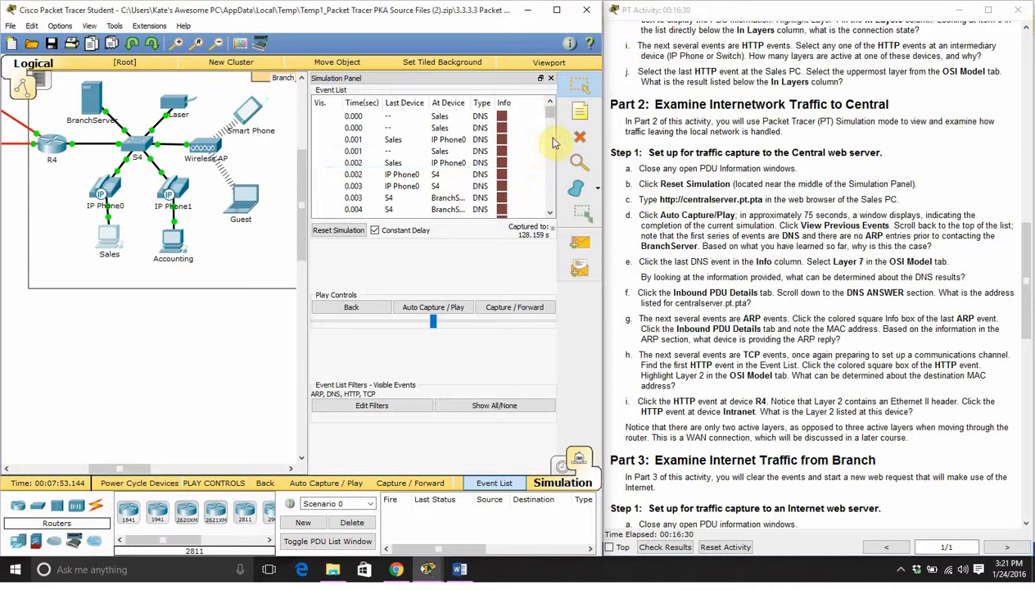
- Open the last DNS event, at Sales at 0.007 s, clear of the event list and examine its inbound Layer 7 explanation
mouse_move(551, 113)
left_mouse_down()
mouse_move(556, 182)
mouse_move(551, 124)
left_mouse_up()
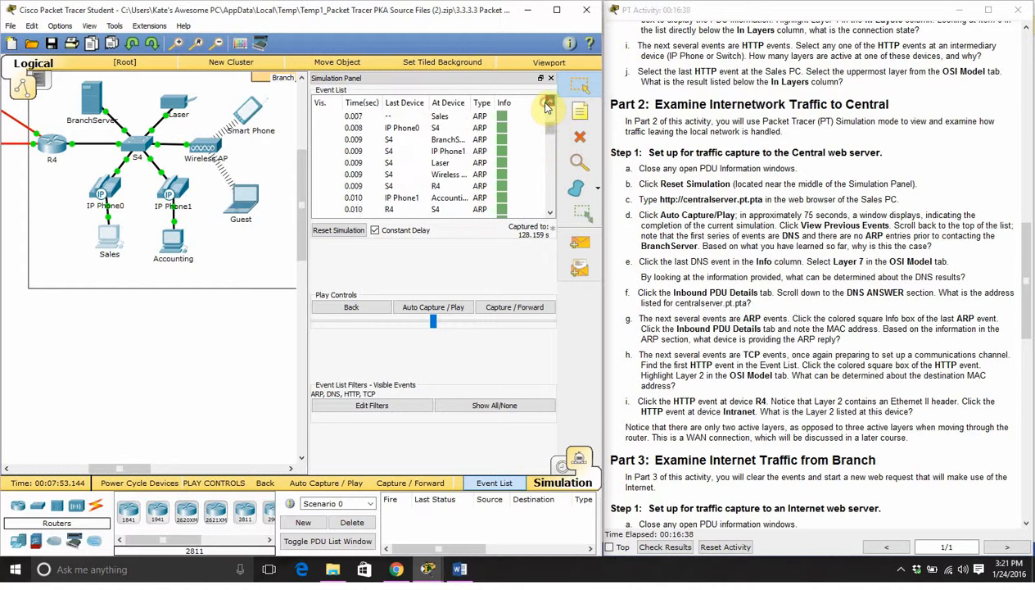
scroll(547, 109, "up", 3)
left_click(502, 175)
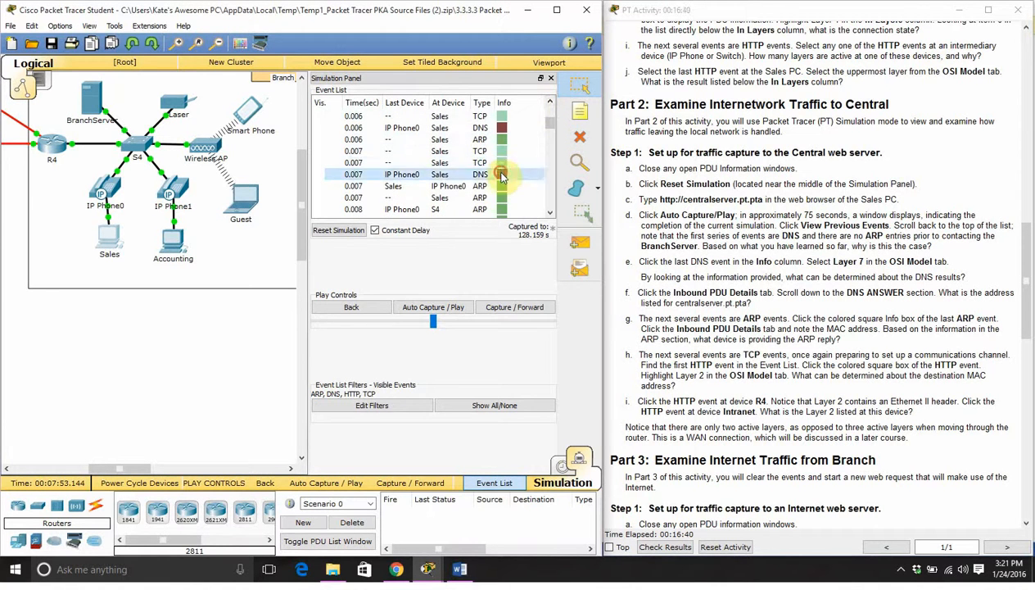
left_click_drag(528, 135, 252, 127)
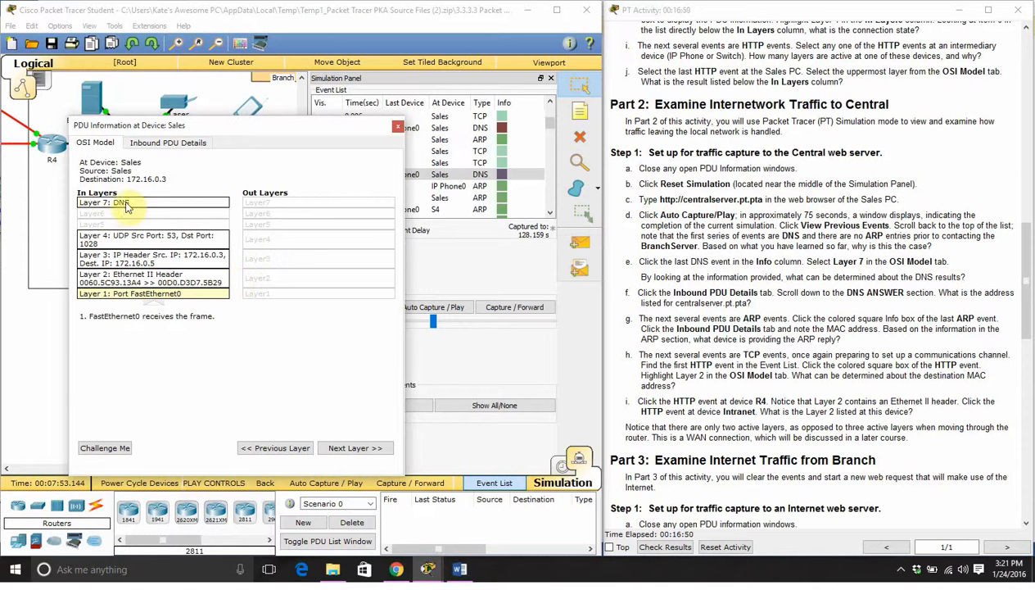
left_click(127, 203)
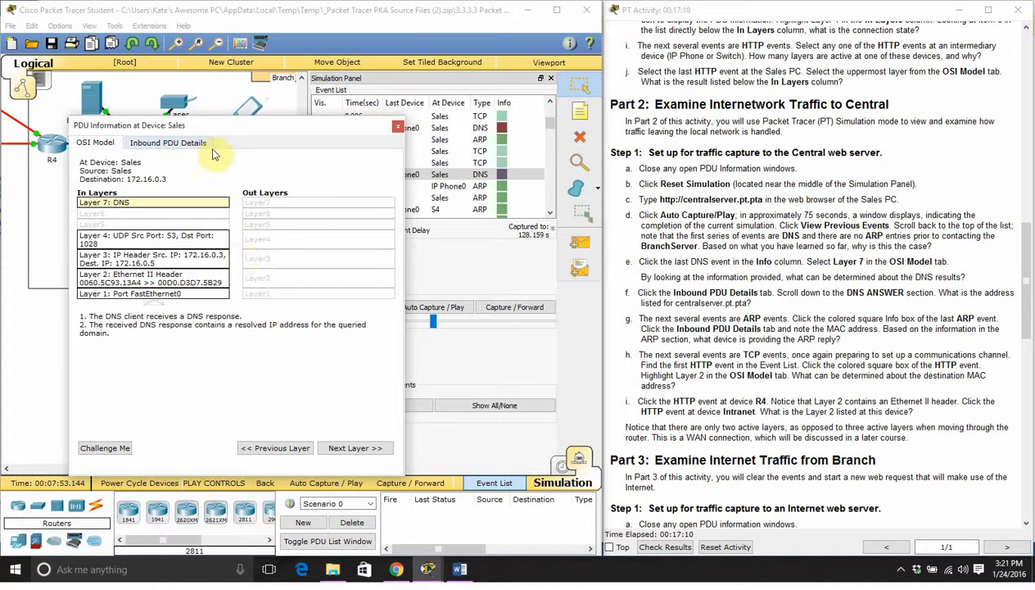
- Check the address in the DNS Answer section of the event's inbound PDU details and close the PDU information
left_click(188, 145)
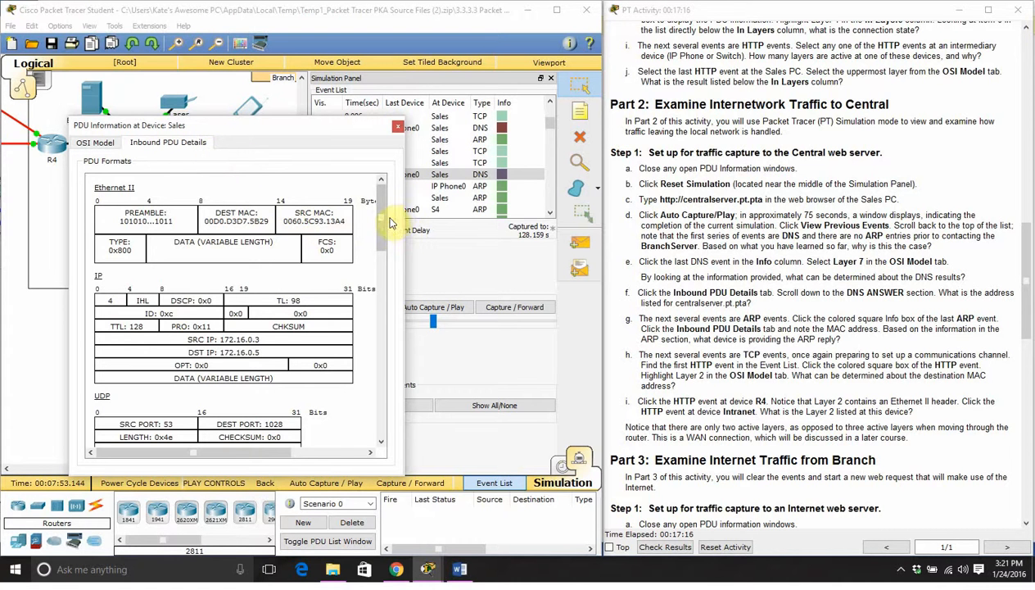
left_click_drag(381, 221, 359, 407)
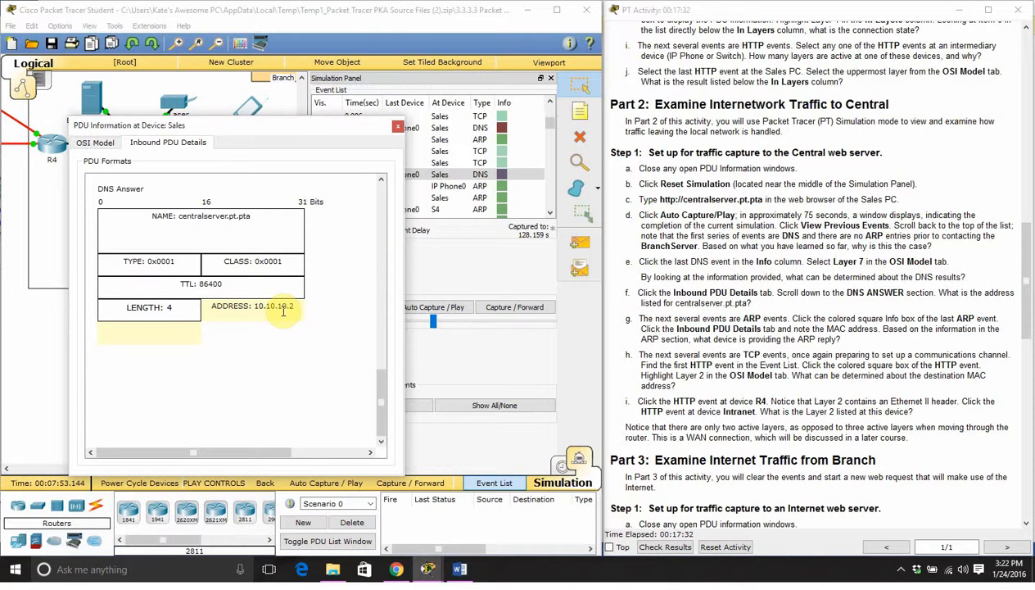
left_click(397, 125)
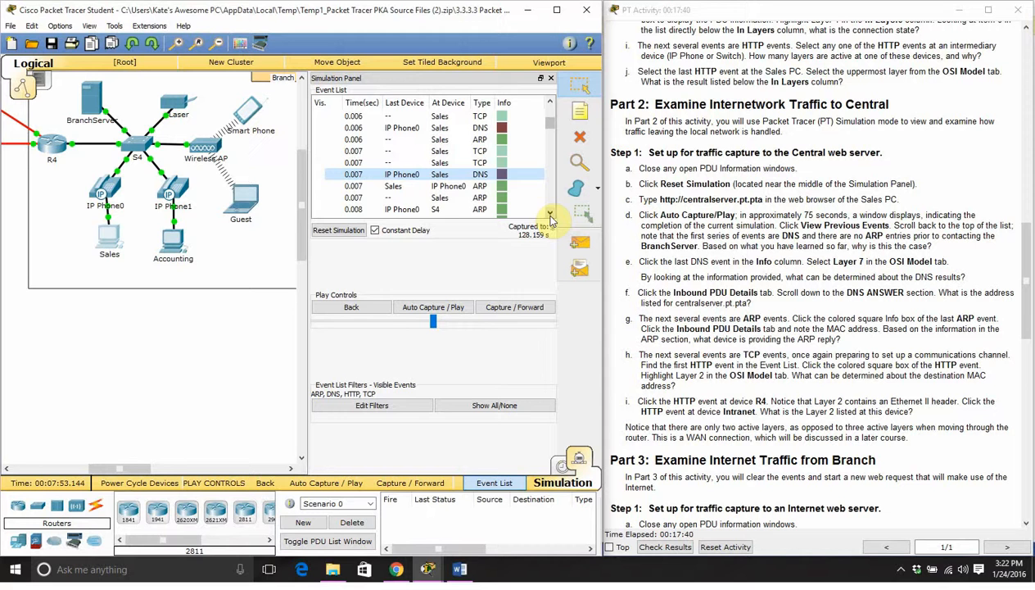
- Find the last ARP event, at R2 at 0.019 s, and examine the MAC addresses in its inbound PDU details before closing it
scroll(550, 217, "down", 3)
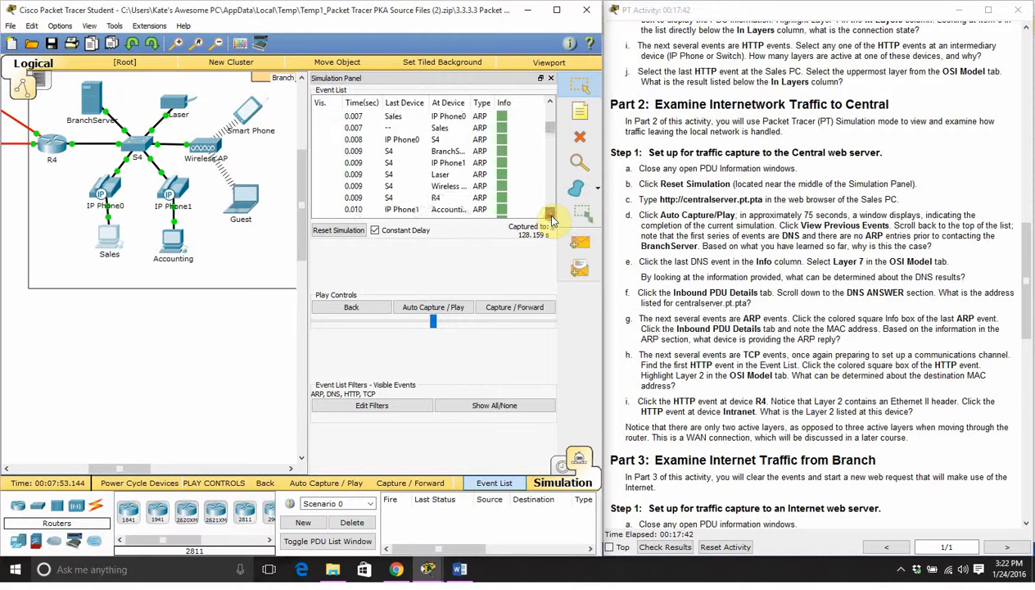
scroll(550, 217, "down", 3)
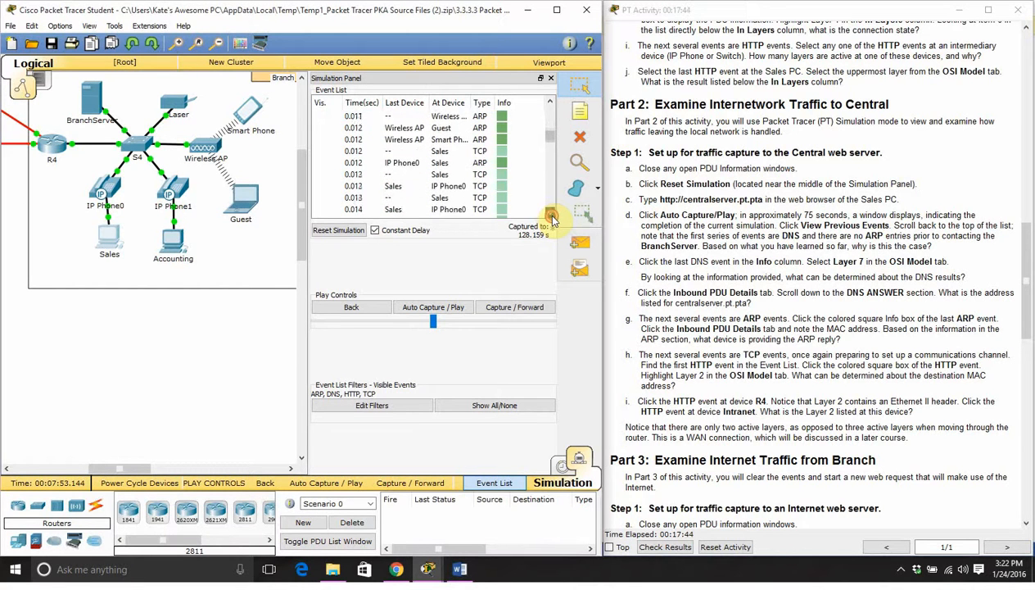
scroll(550, 217, "down", 4)
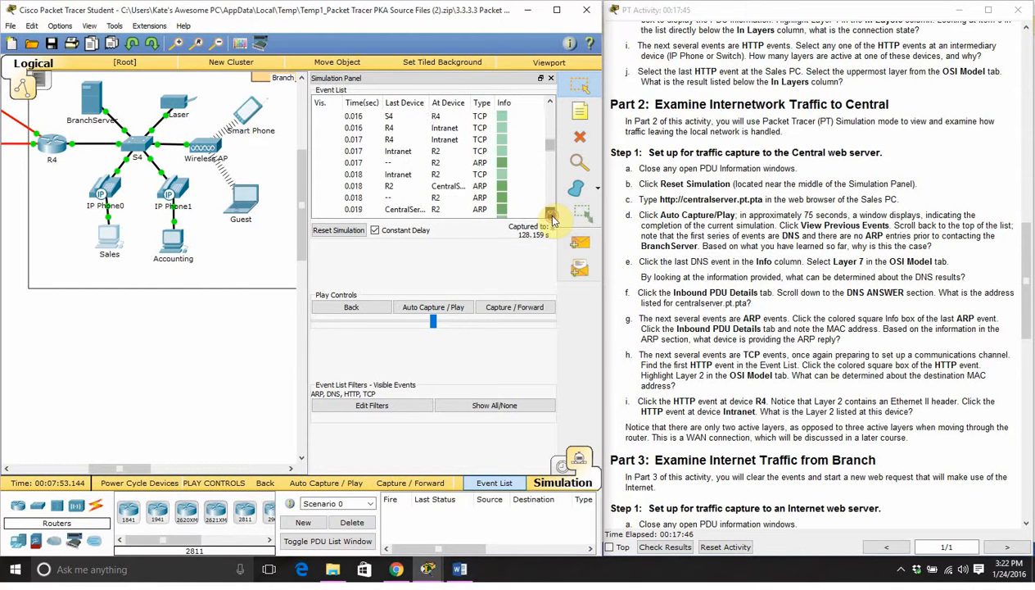
scroll(551, 217, "down", 3)
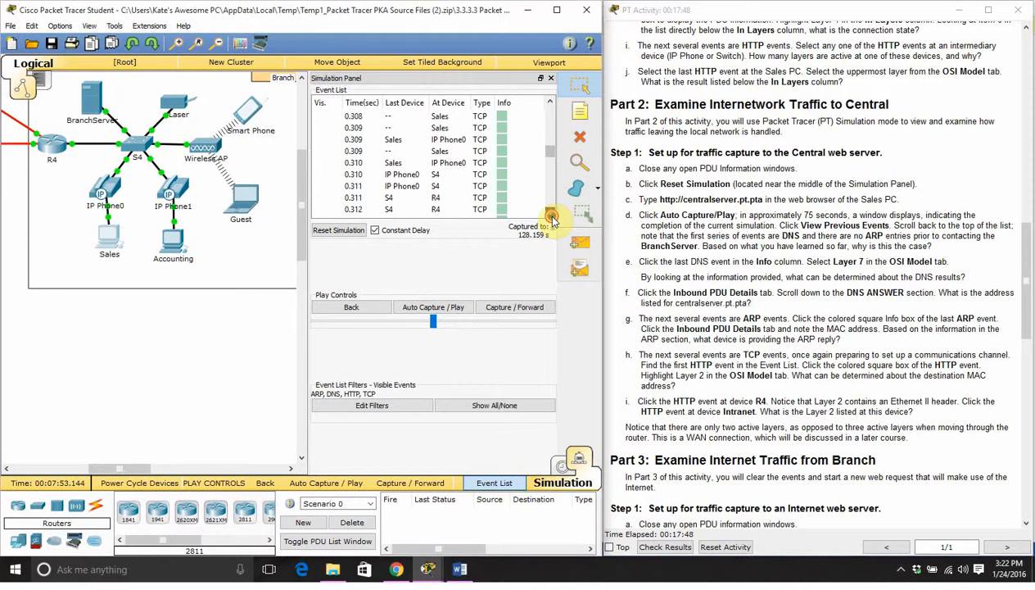
scroll(550, 217, "down", 4)
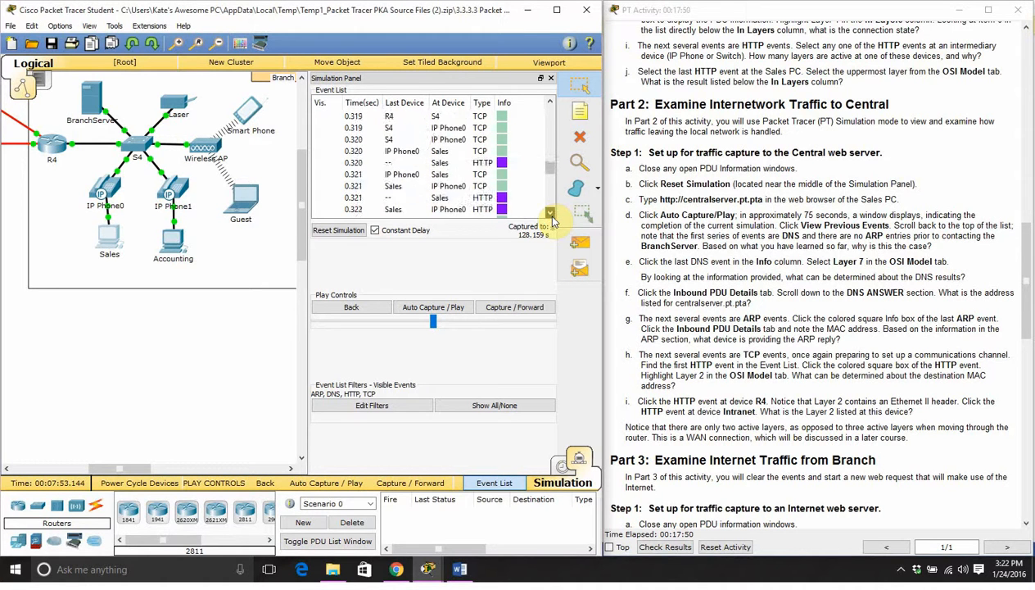
scroll(550, 101, "up", 2)
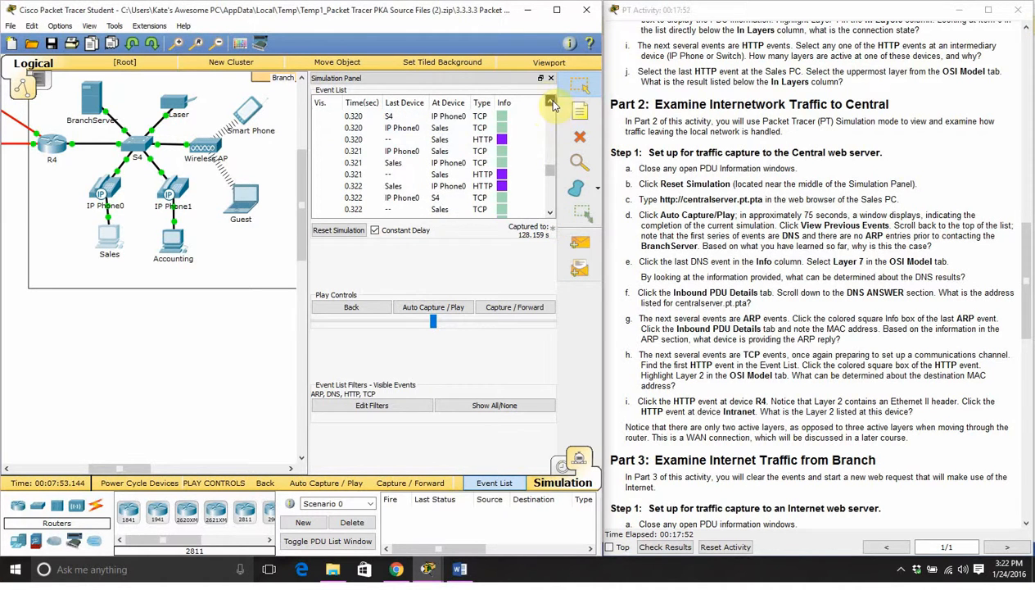
scroll(551, 101, "up", 5)
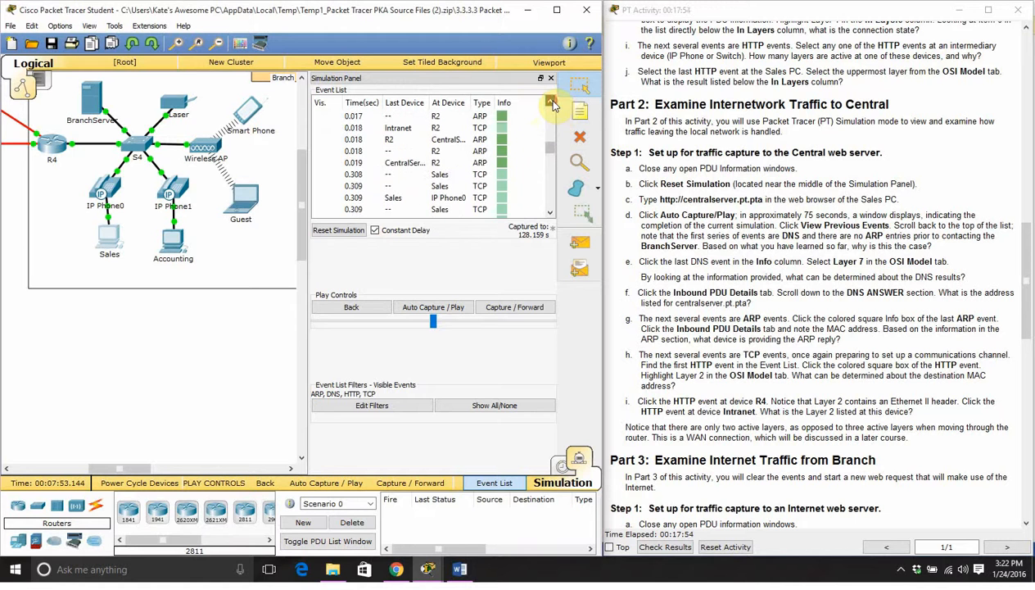
left_click(502, 162)
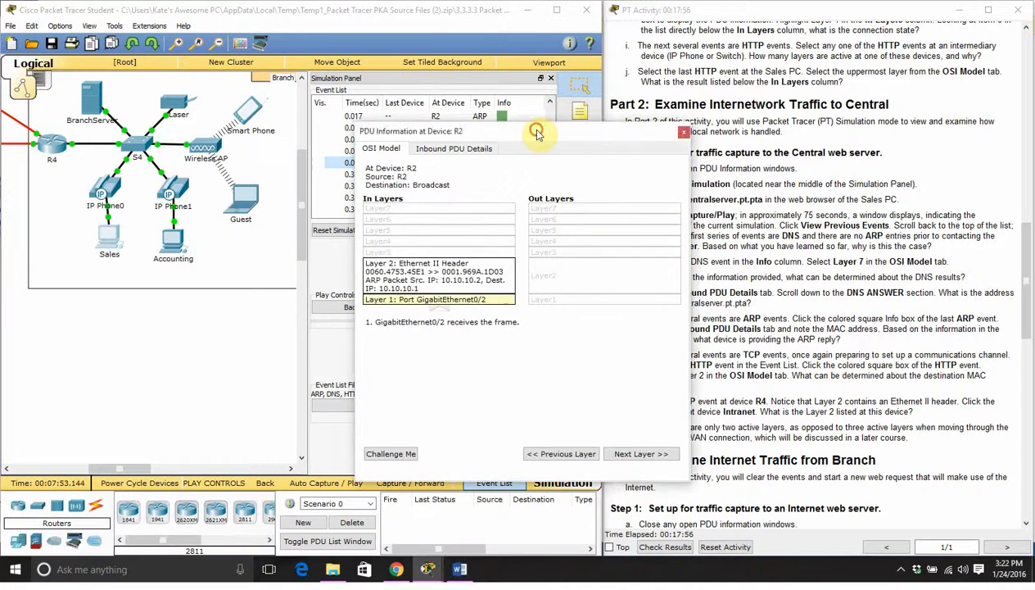
left_click_drag(537, 145, 235, 174)
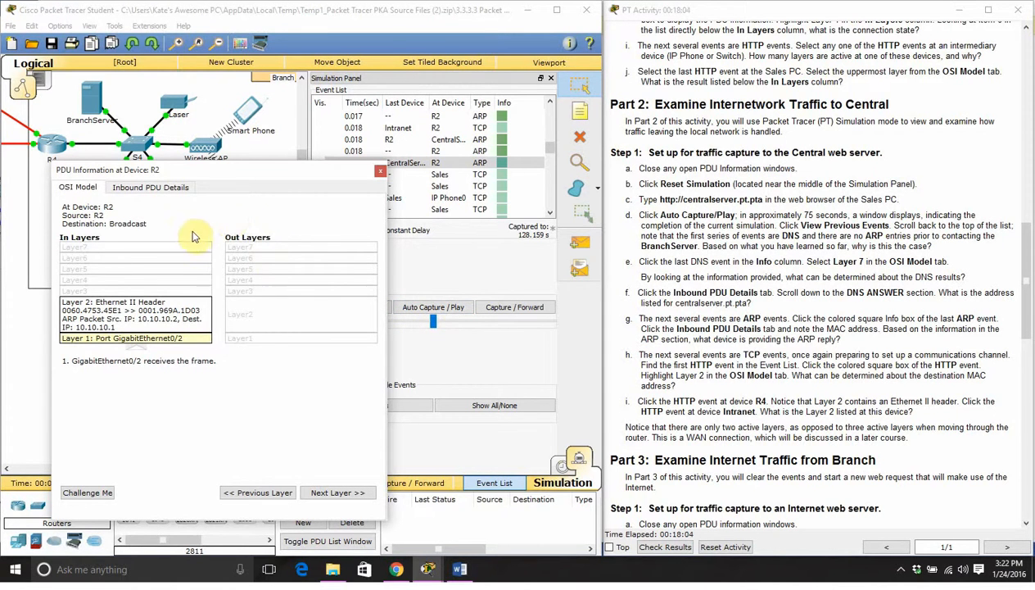
left_click(167, 190)
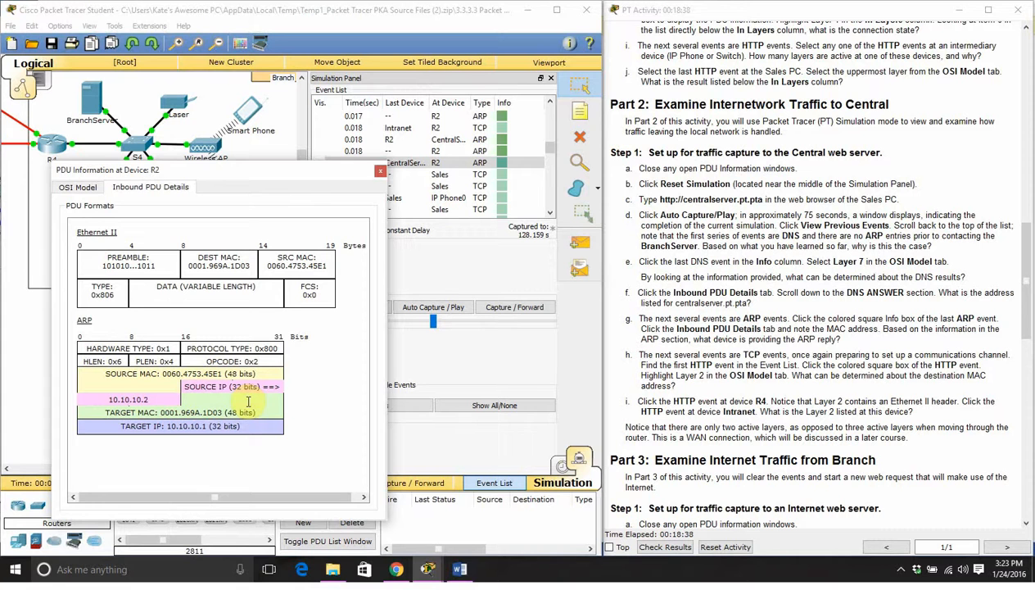
left_click(380, 172)
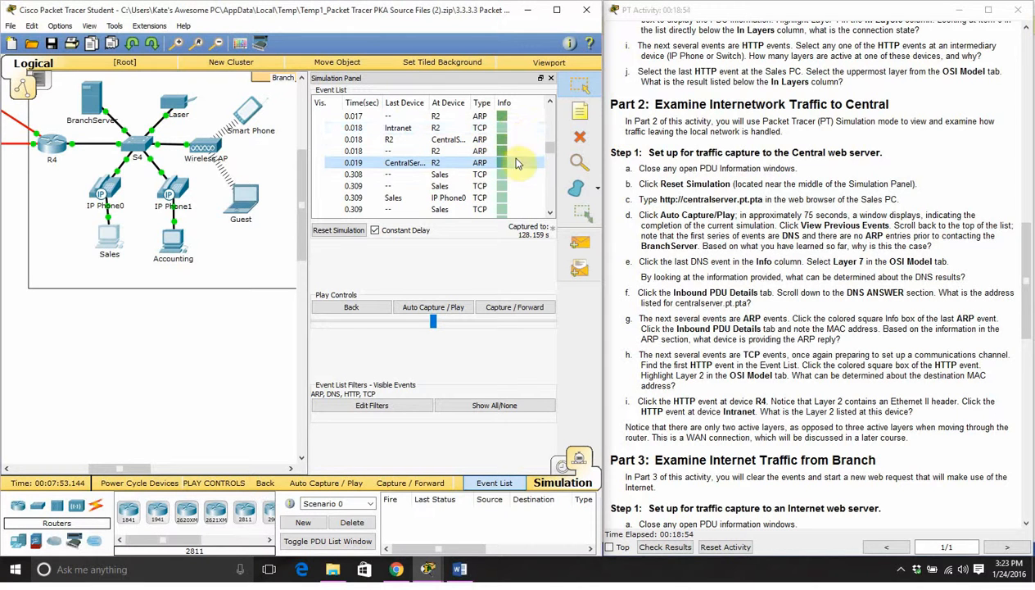
- Find the first HTTP event, at Sales at 0.320 s, and examine its outbound Layer 2 explanation before closing it
left_click(550, 212)
left_click(549, 212)
left_click(549, 212)
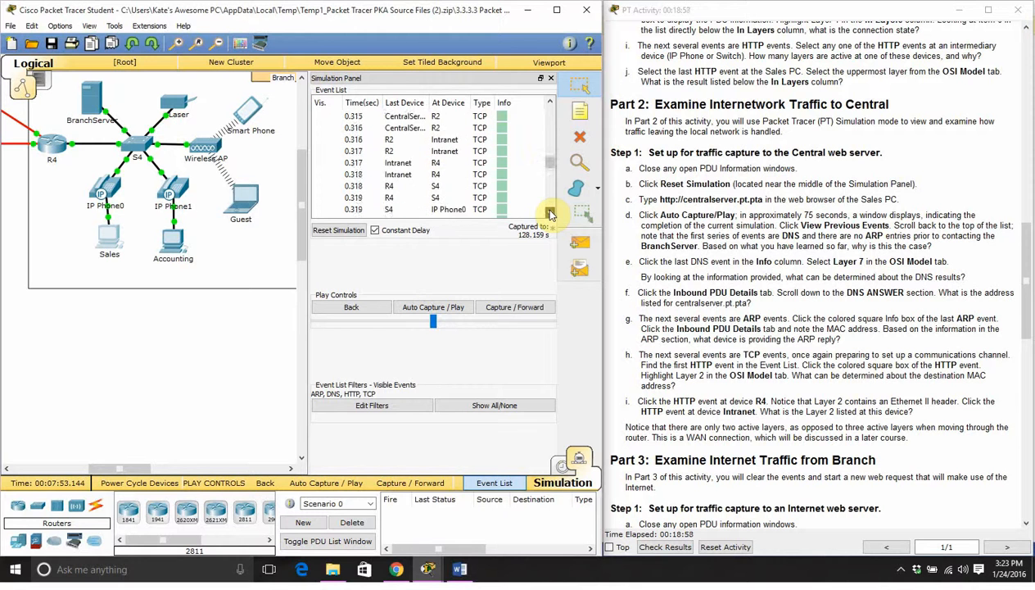
left_click(549, 212)
left_click(549, 212)
left_click(502, 187)
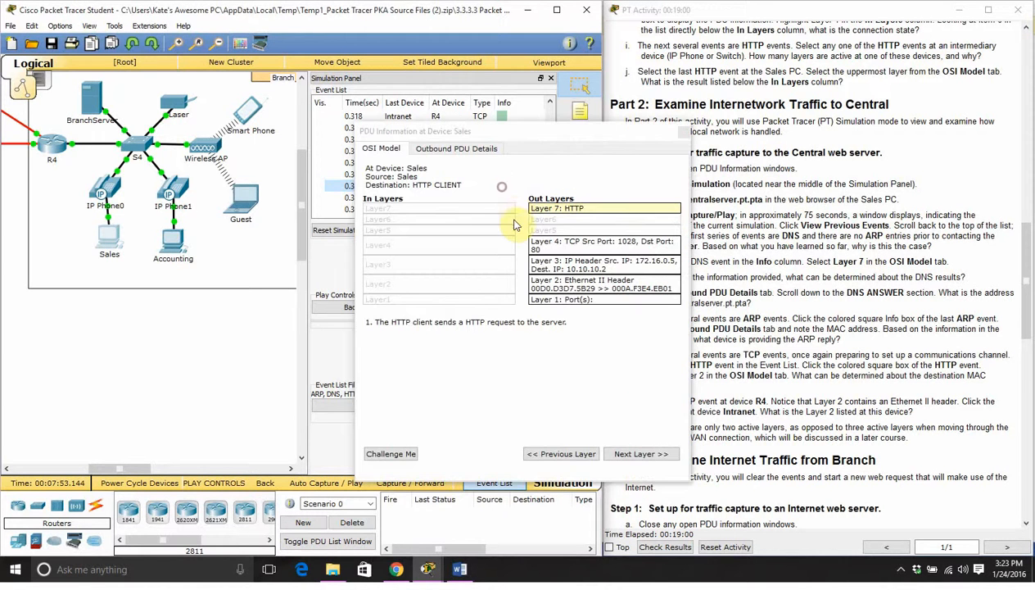
left_click_drag(554, 145, 230, 159)
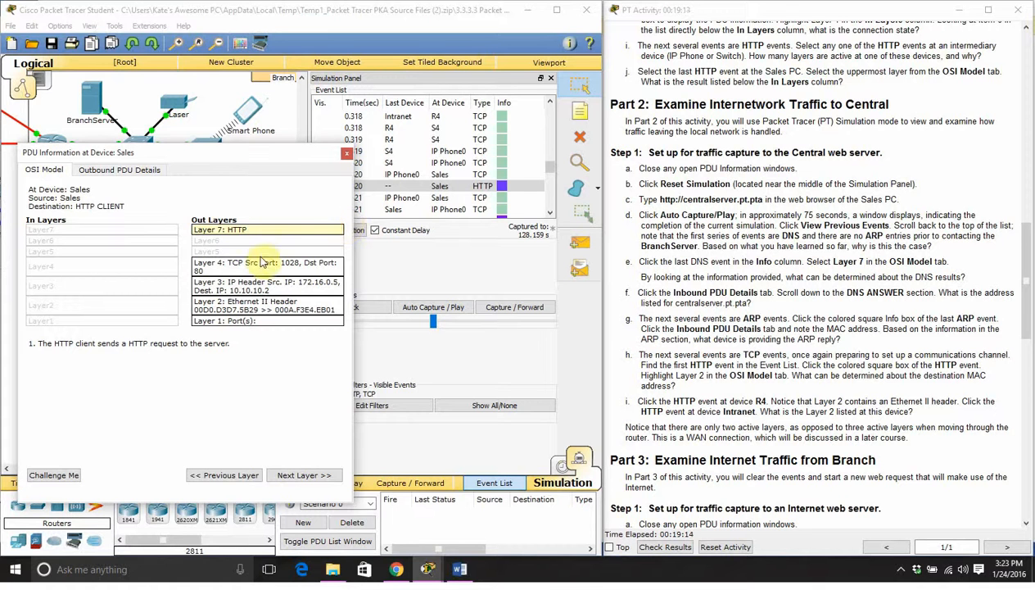
left_click(238, 305)
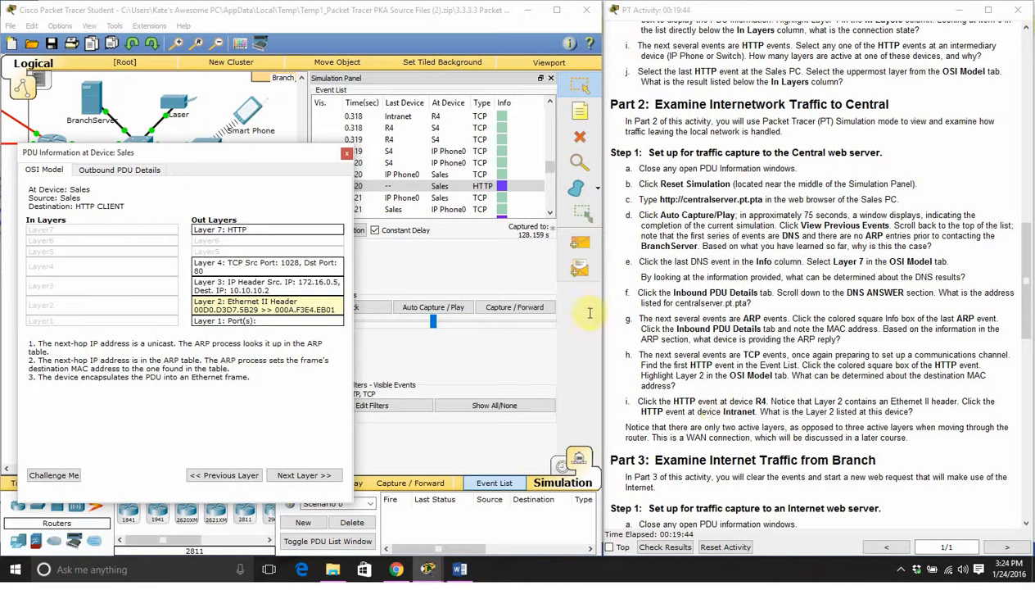
left_click(347, 153)
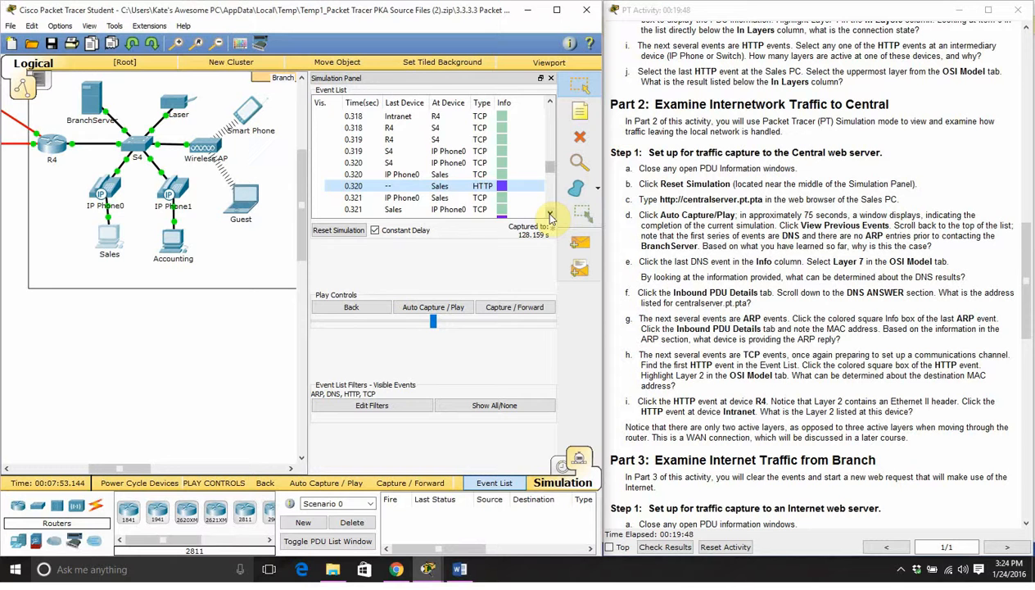
- Find the 0.324 s HTTP event at R4 and examine its inbound and outbound layers in the OSI model before closing it
left_click(549, 215)
left_click(550, 215)
left_click(549, 215)
scroll(550, 215, "down", 2)
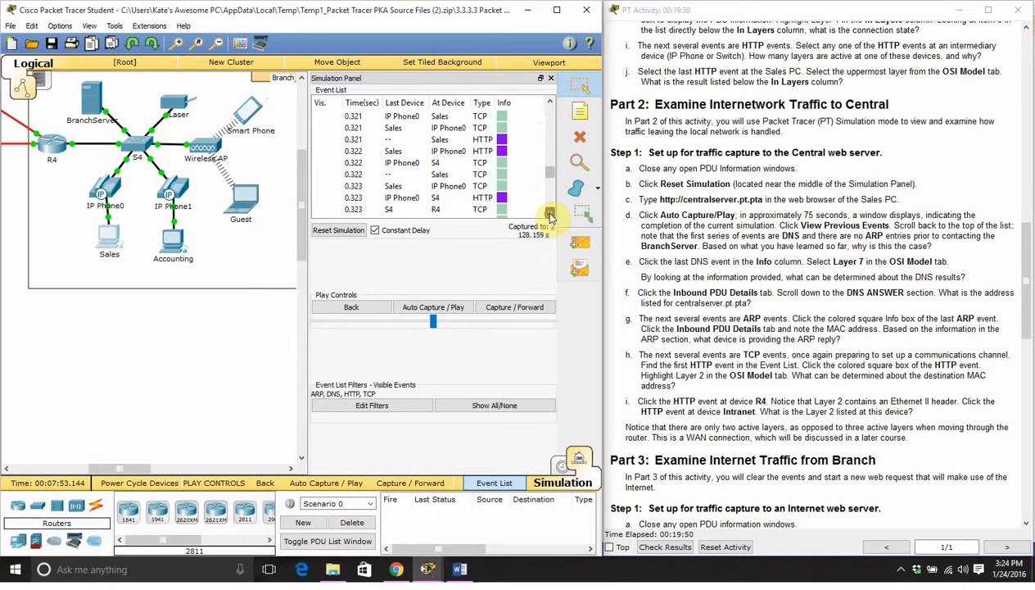
left_click(525, 199)
left_click(529, 209)
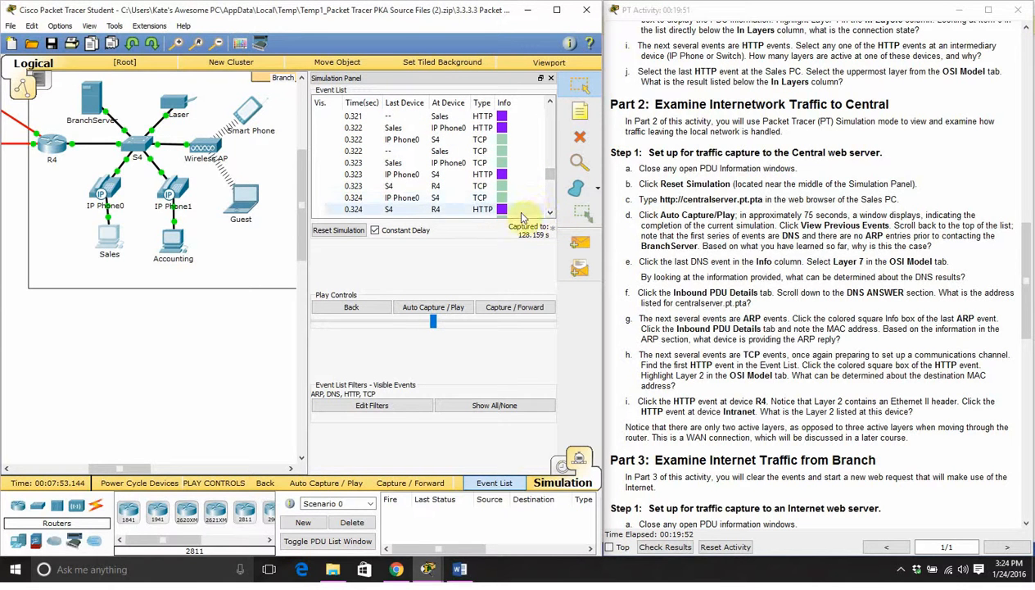
left_click(501, 210)
left_click_drag(539, 144, 238, 177)
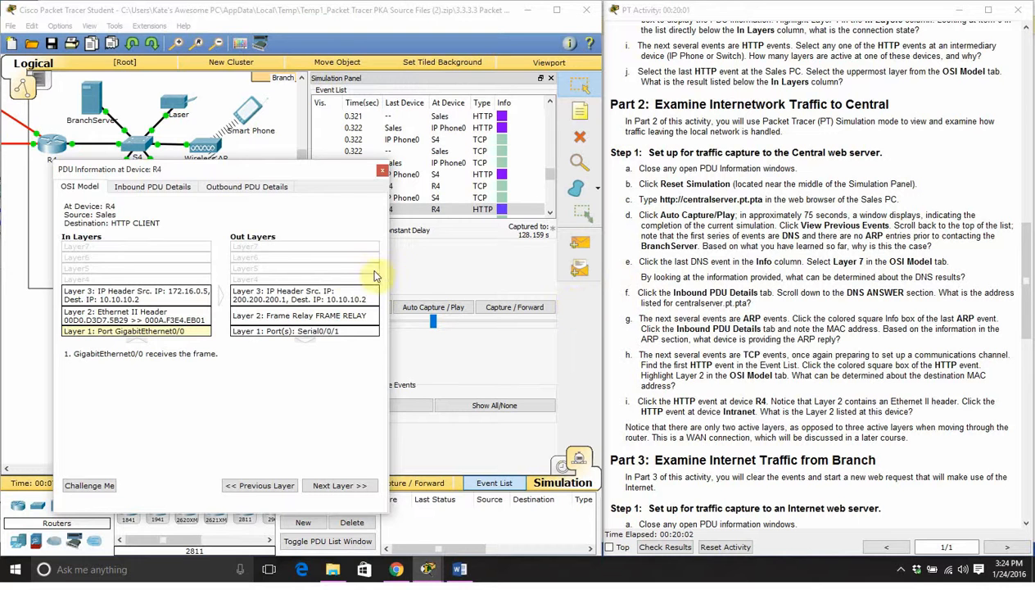
left_click(383, 171)
- Examine the outbound Layer 2 explanation of the 0.325 s HTTP event at Intranet, close it and bring up the Part 3 instructions
scroll(553, 215, "down", 2)
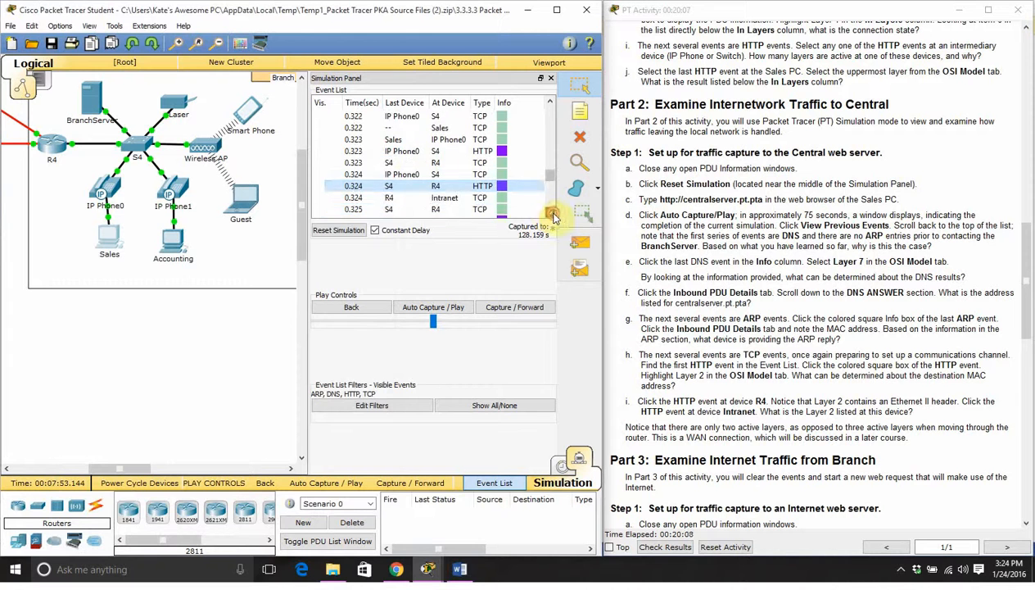
scroll(552, 215, "down", 3)
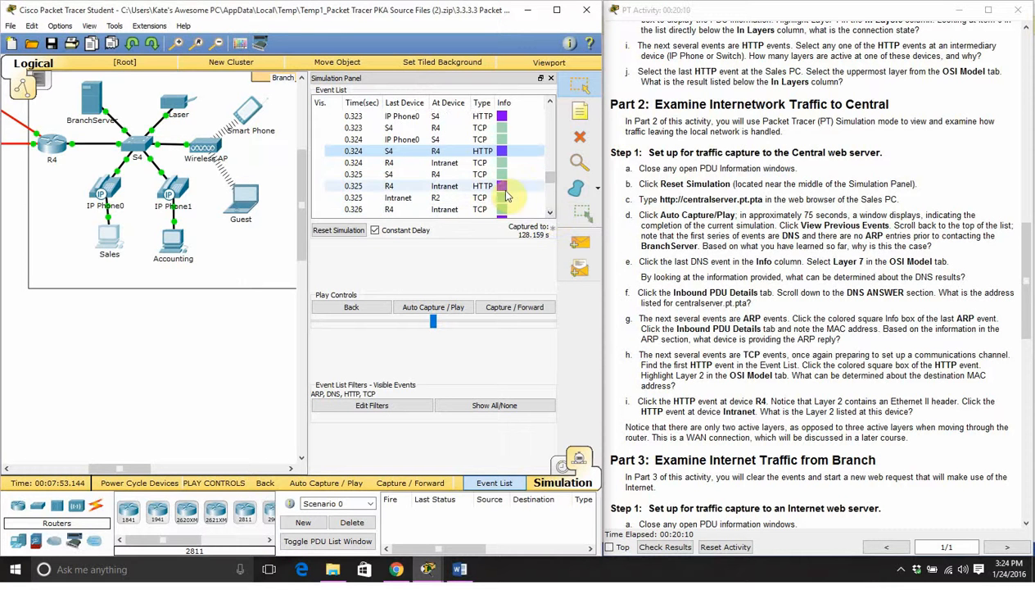
left_click(503, 193)
left_click_drag(520, 146, 227, 150)
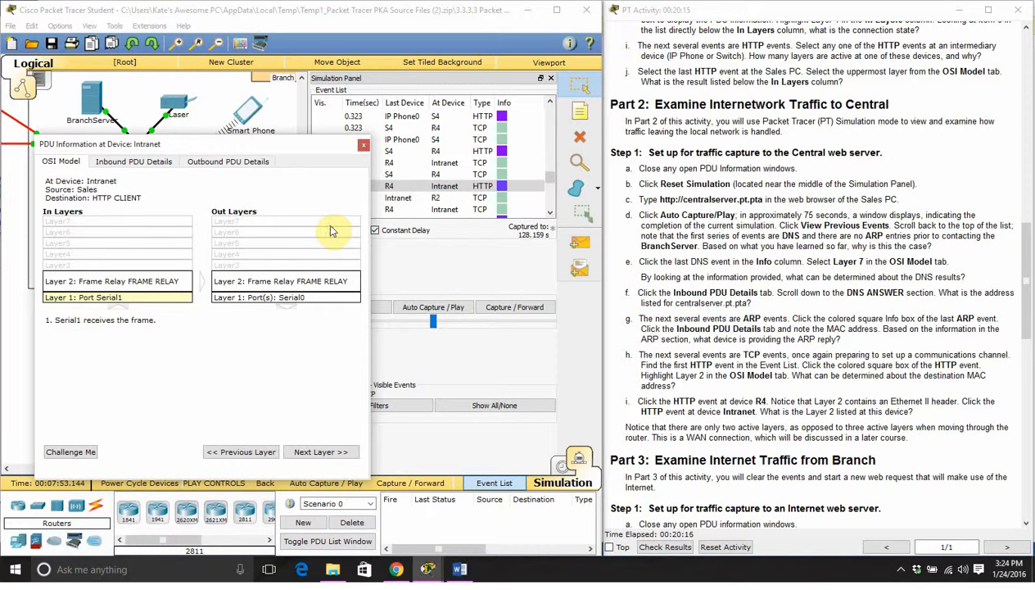
left_click(294, 282)
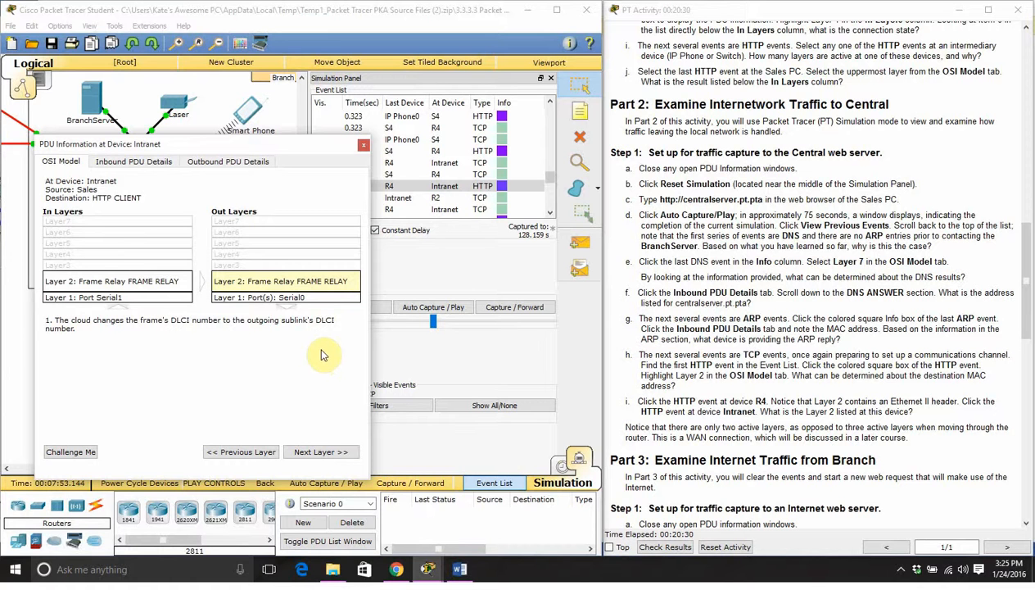
left_click(363, 144)
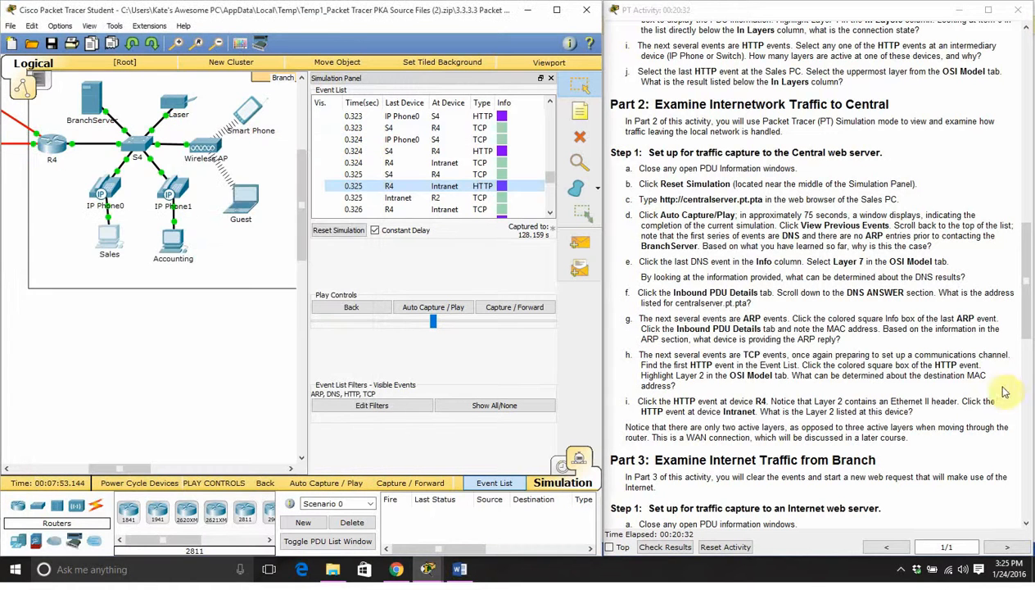
left_click(1026, 524)
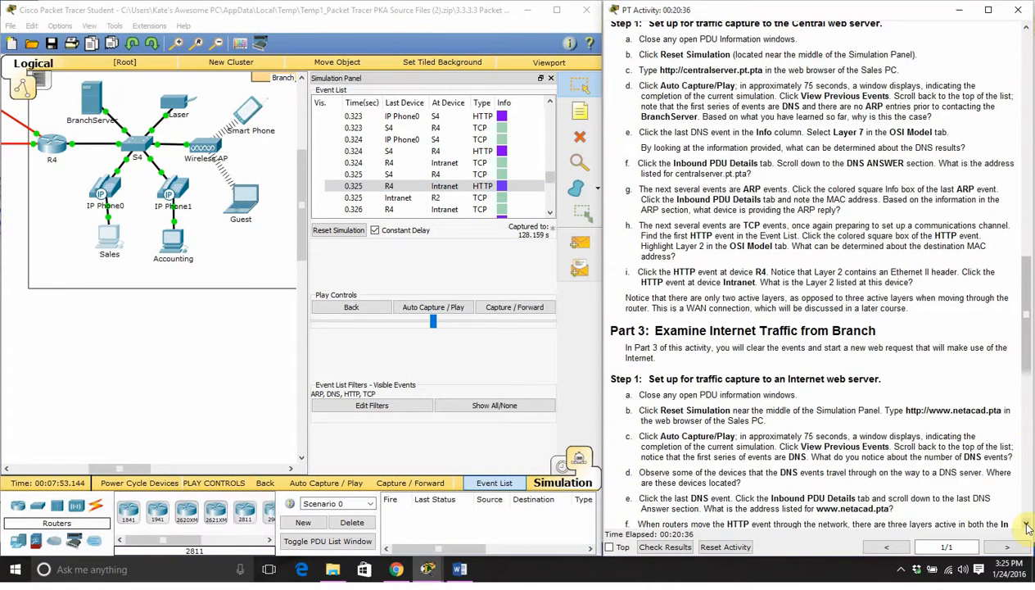
- Reset the simulation for Part 3 and request netacad.pta in the Sales PC's web browser
left_click_drag(1023, 293, 1019, 368)
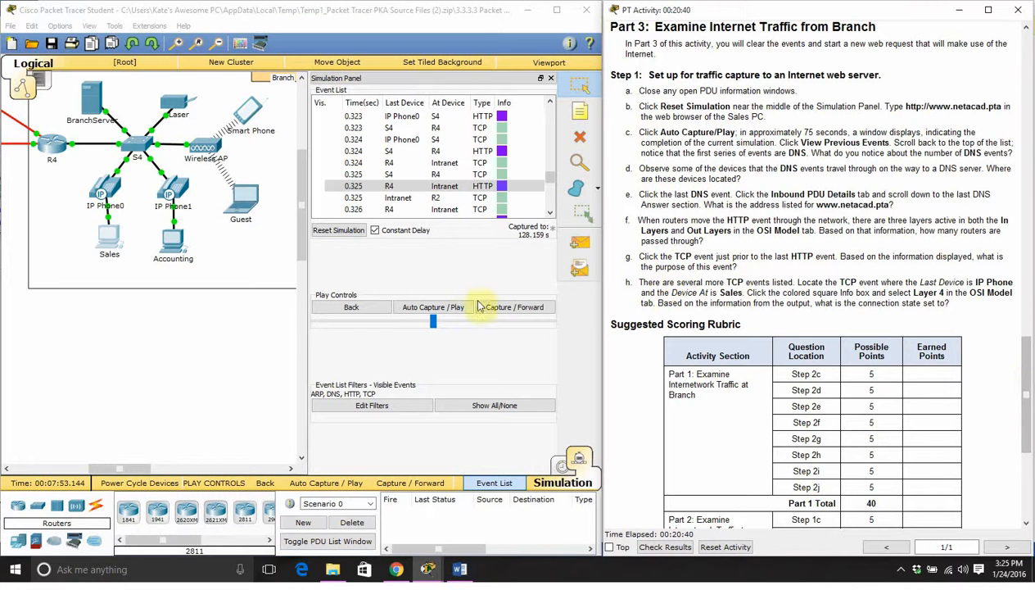
left_click(336, 230)
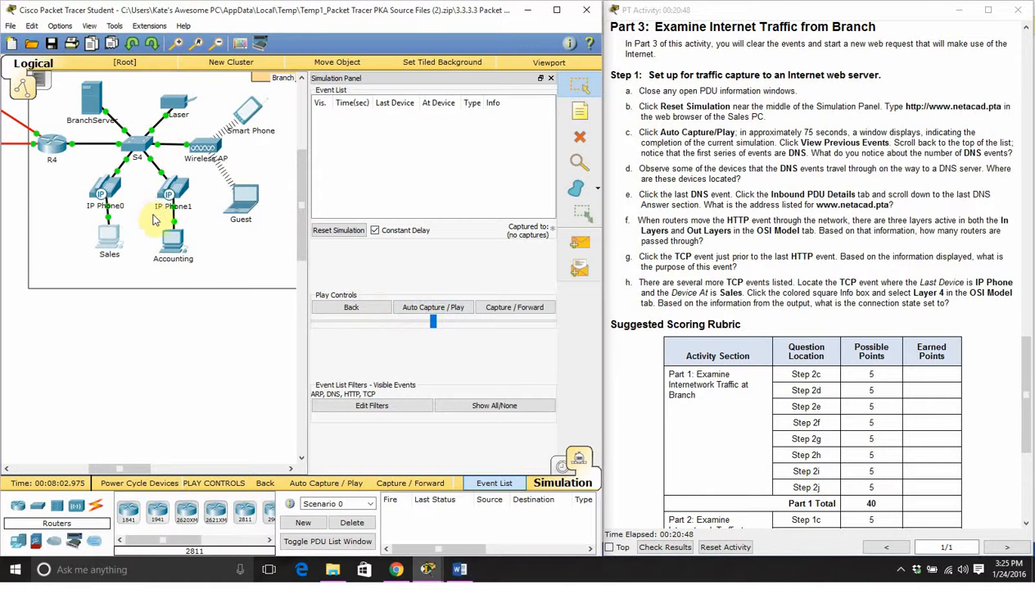
left_click(109, 234)
triple_click(153, 231)
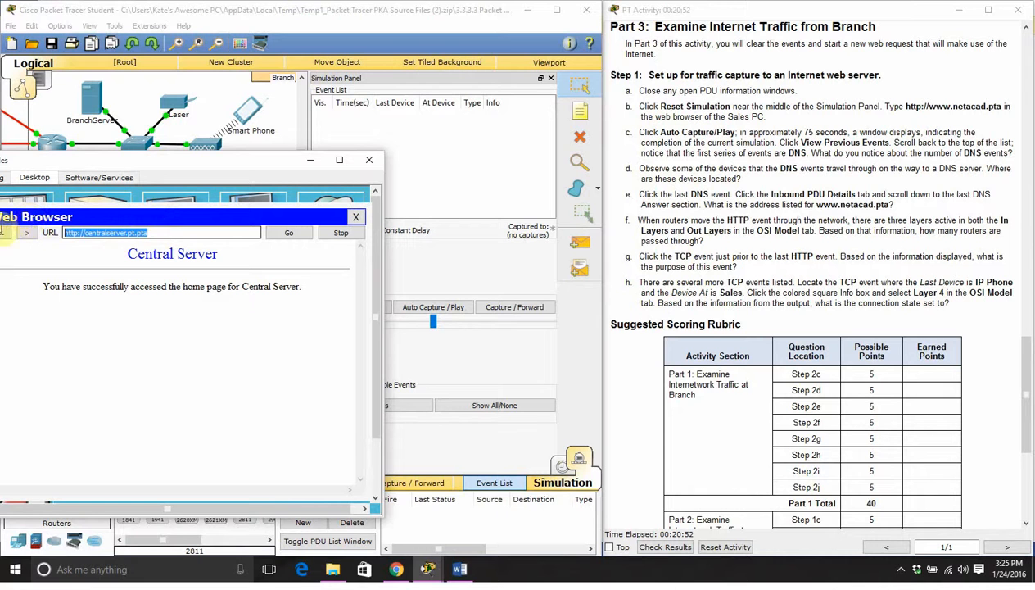
type("netacad")
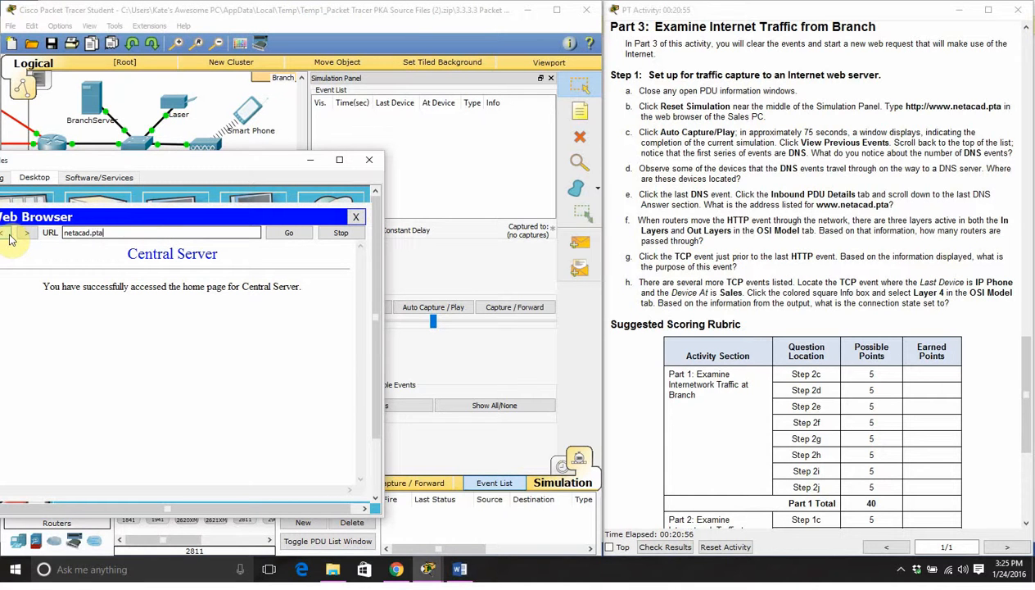
key("Return")
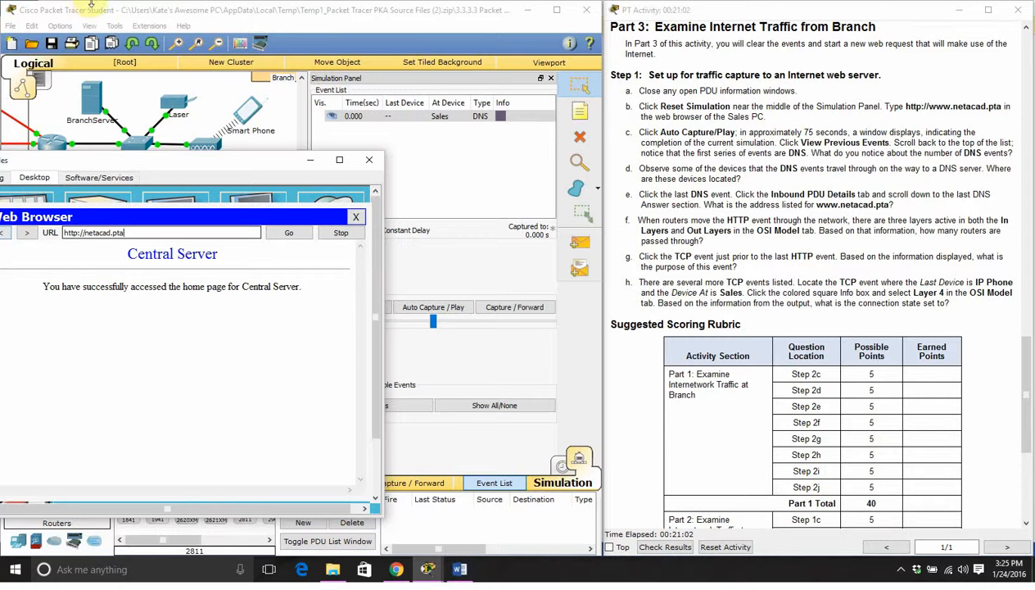
- Run the automatic capture until the event buffer is full, choose to view the previous events and return to the first event
left_click(448, 452)
left_click(318, 484)
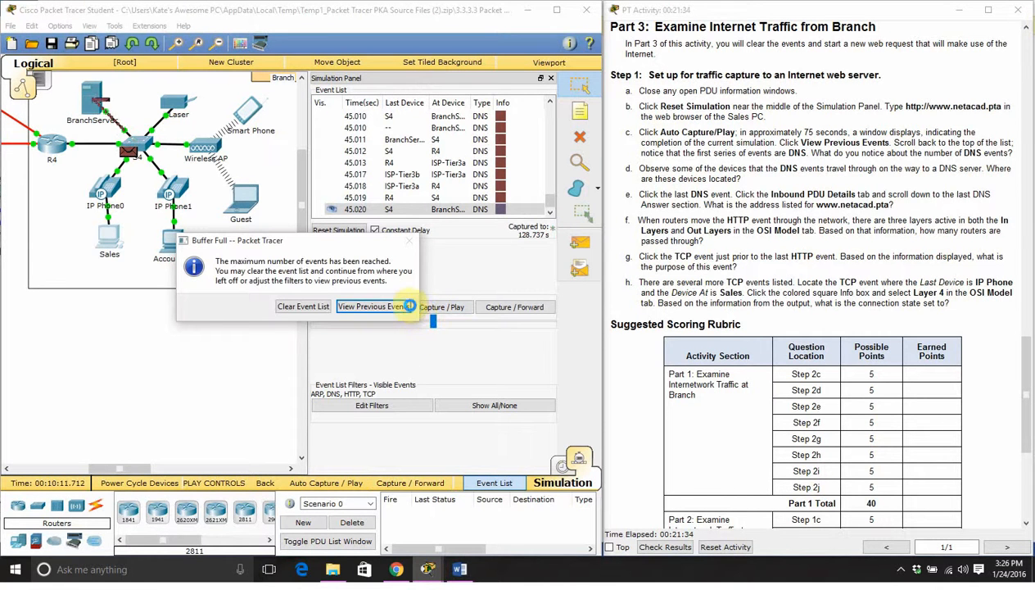
left_click(387, 305)
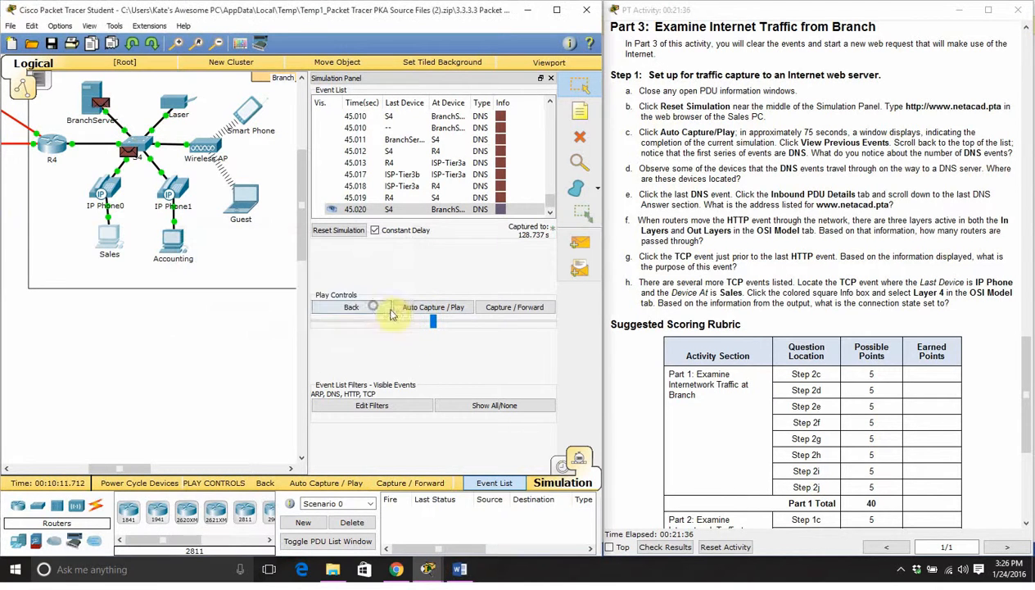
left_click_drag(550, 202, 551, 95)
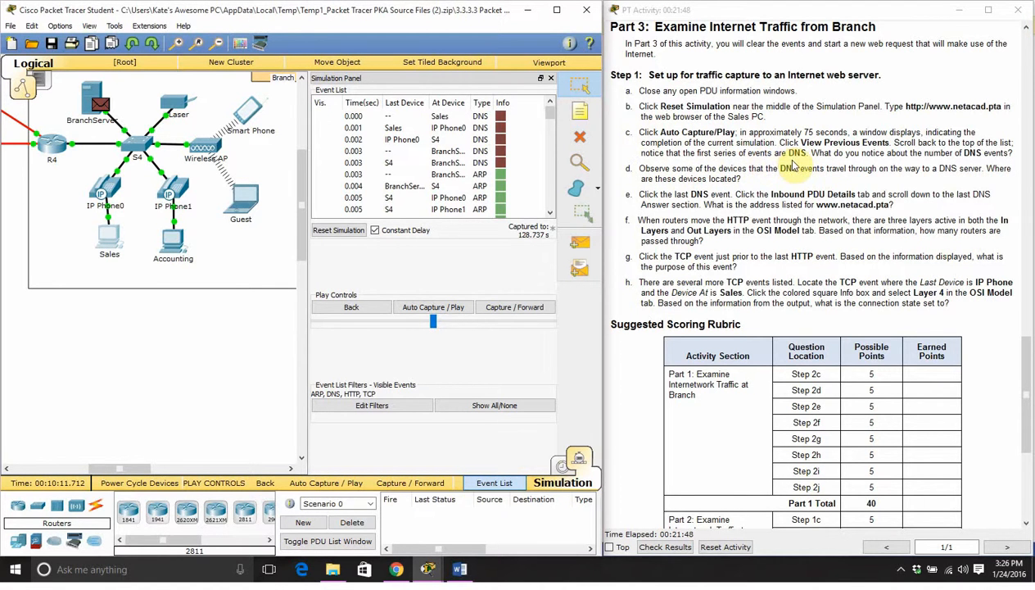
- Look over the first captured events and widen the event list's At Device column to fit the full device names
scroll(551, 127, "down", 1)
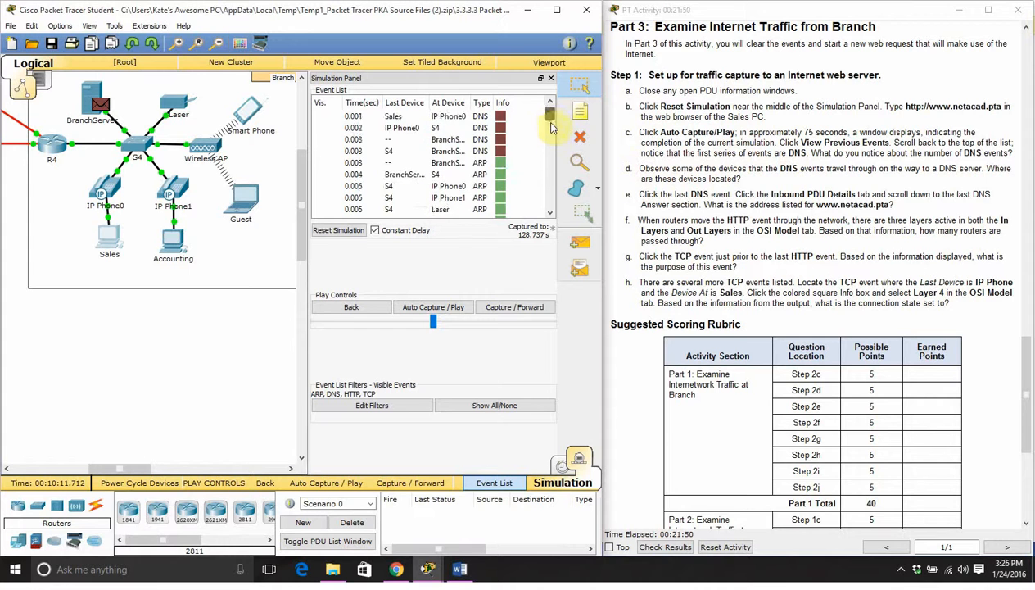
mouse_move(550, 127)
left_mouse_down()
mouse_move(547, 215)
mouse_move(550, 111)
left_mouse_up()
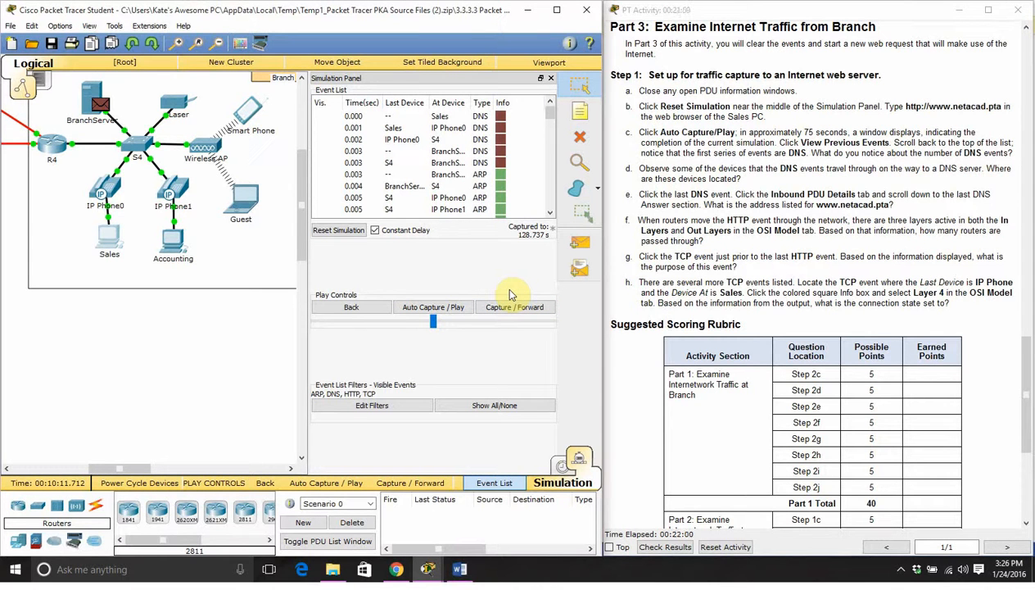
left_click(551, 213)
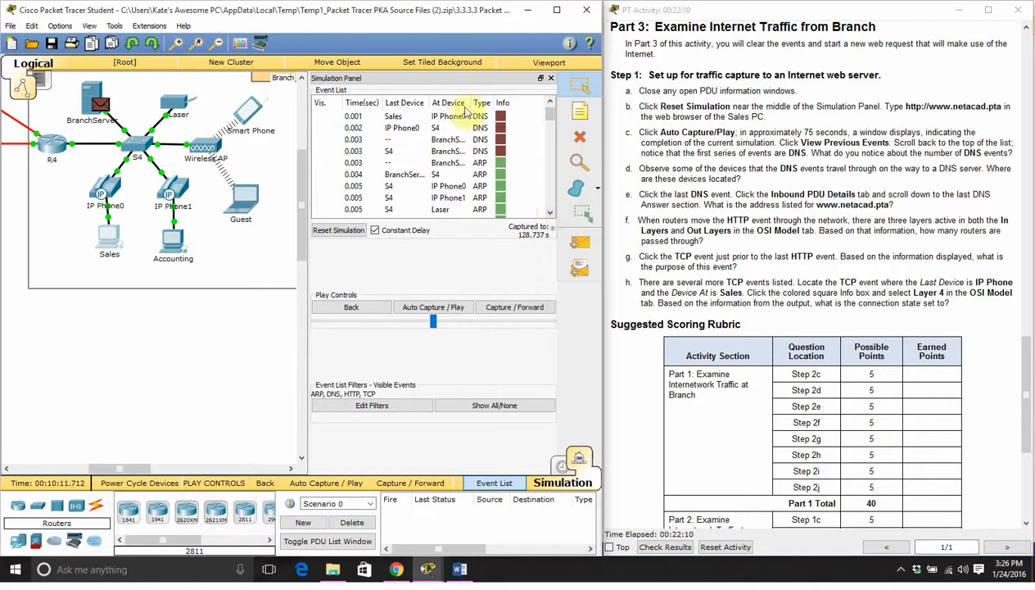
left_click_drag(470, 98, 498, 105)
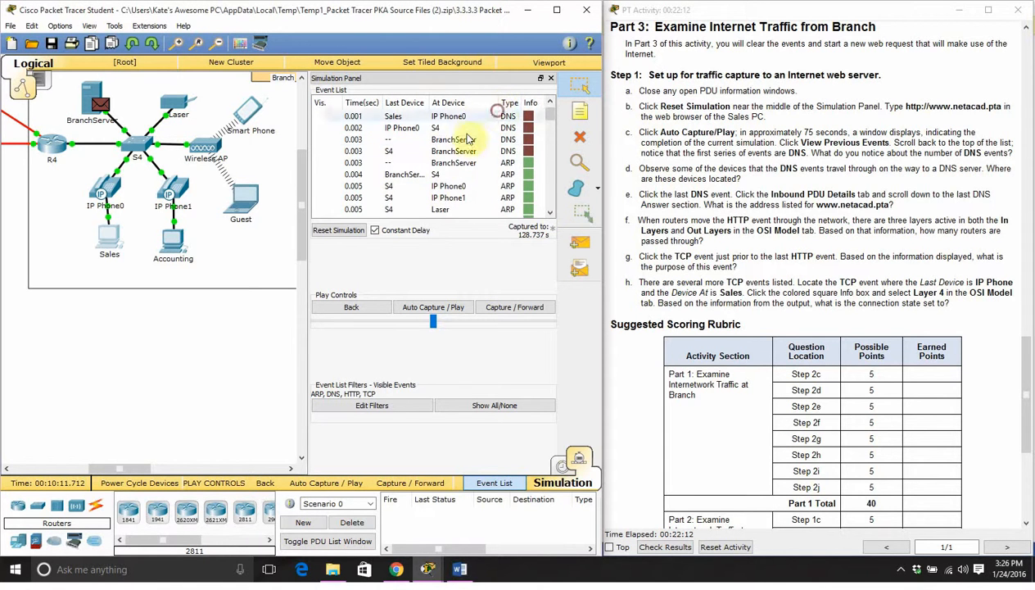
- Examine which devices the DNS events travel through on the way to the DNS server and return to the start of the list
left_click(546, 212)
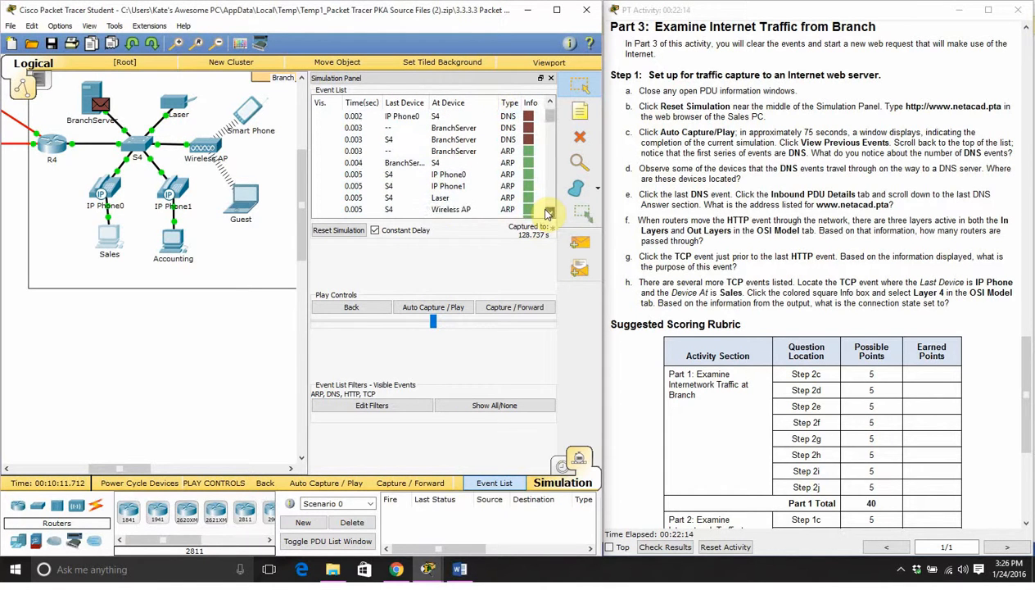
left_click(546, 213)
left_click(546, 211)
left_click(546, 212)
left_click(546, 213)
left_click(546, 212)
left_click(546, 212)
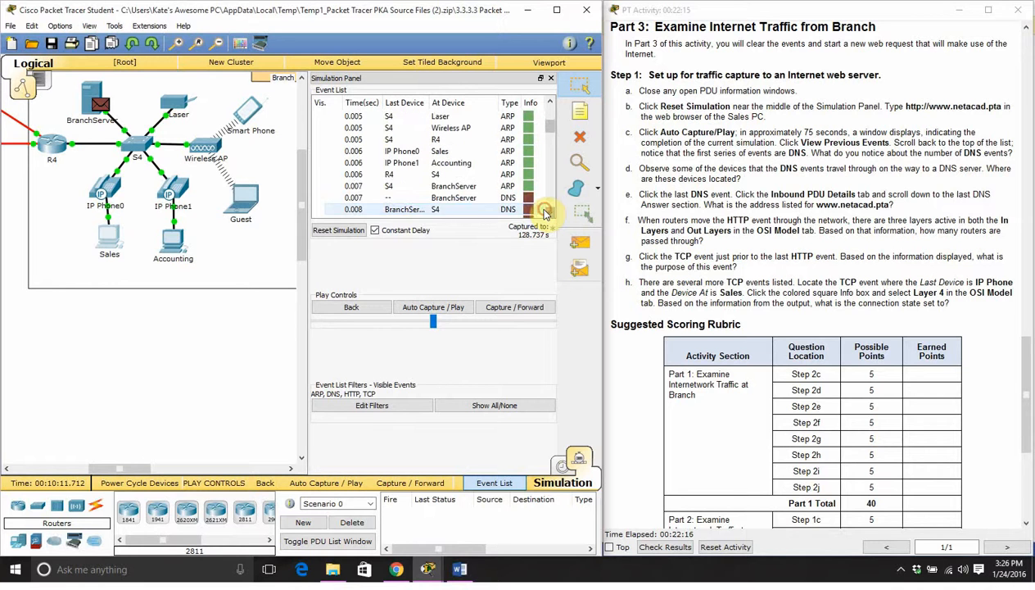
left_click(546, 212)
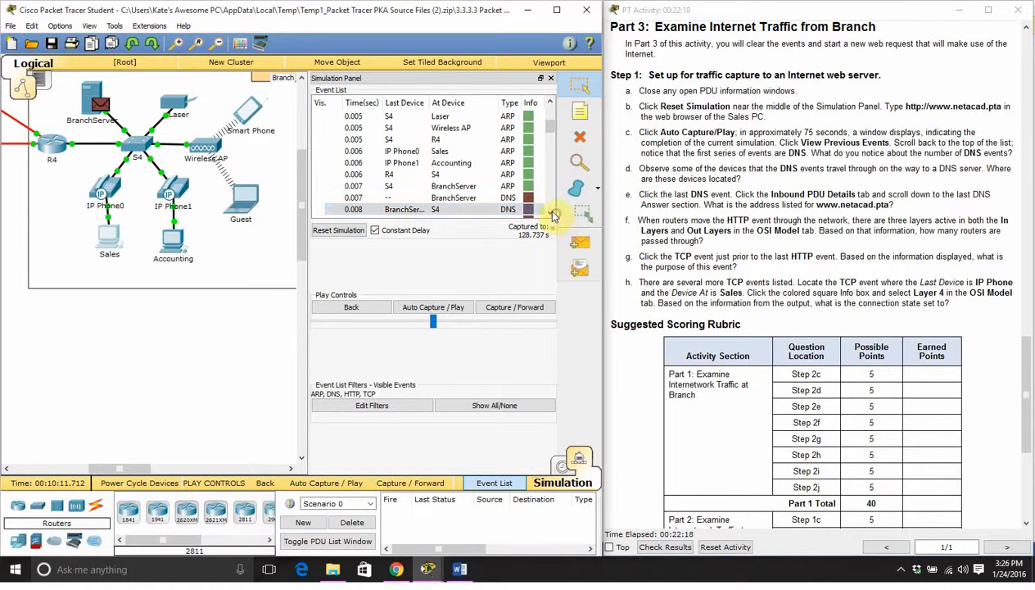
left_click(551, 213)
left_click(551, 213)
left_click(552, 213)
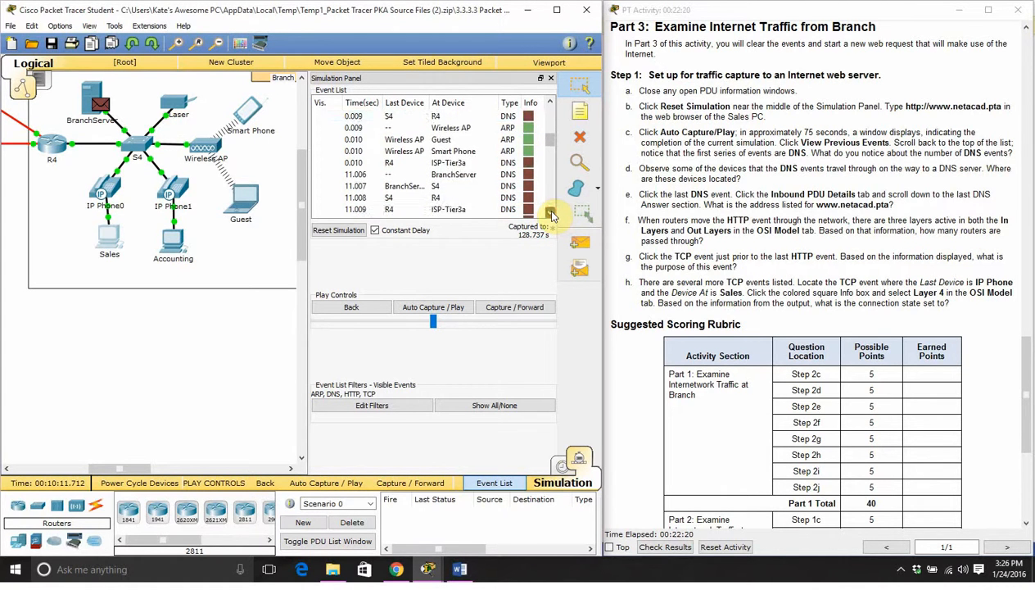
left_click(551, 213)
left_click(551, 213)
left_click(551, 213)
left_click(551, 213)
left_click(551, 213)
left_click(551, 213)
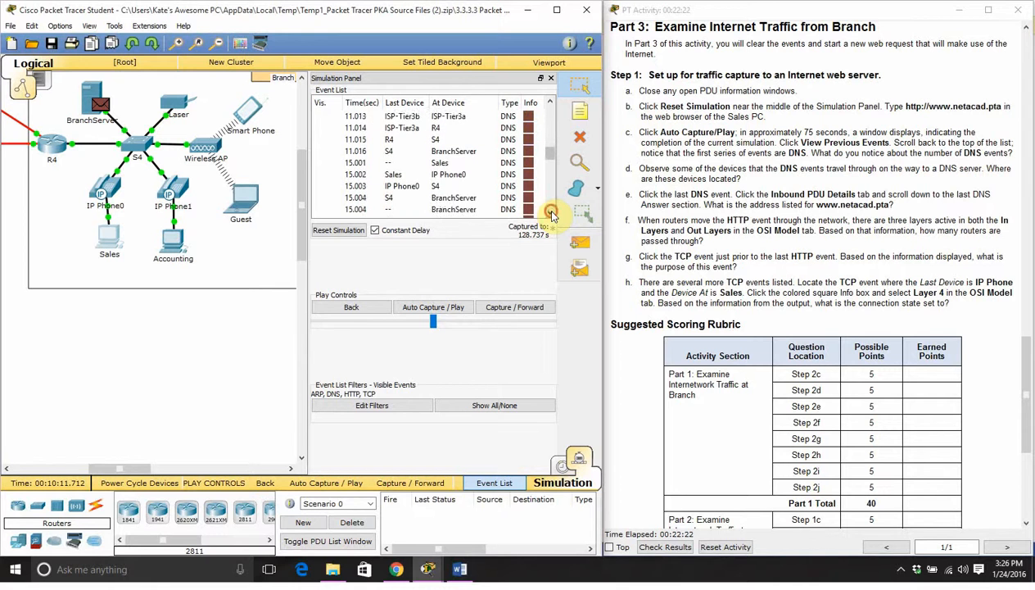
left_click(551, 213)
left_click(552, 213)
left_click(554, 168)
left_click_drag(555, 169, 548, 111)
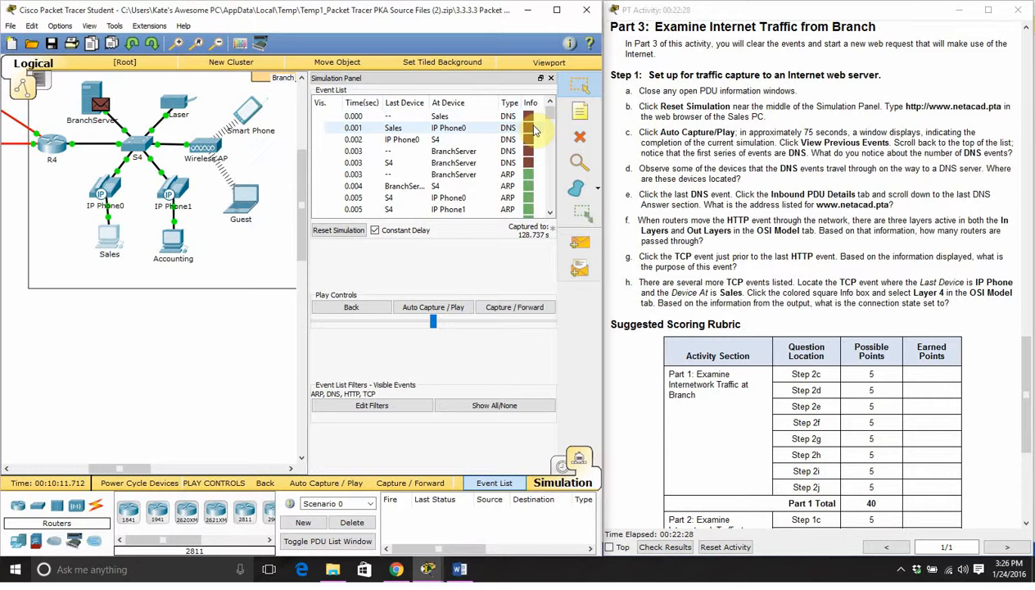
- Open the last DNS event, at BranchServer at 45.020 s, and show its inbound PDU details in a floating window
scroll(535, 131, "down", 2)
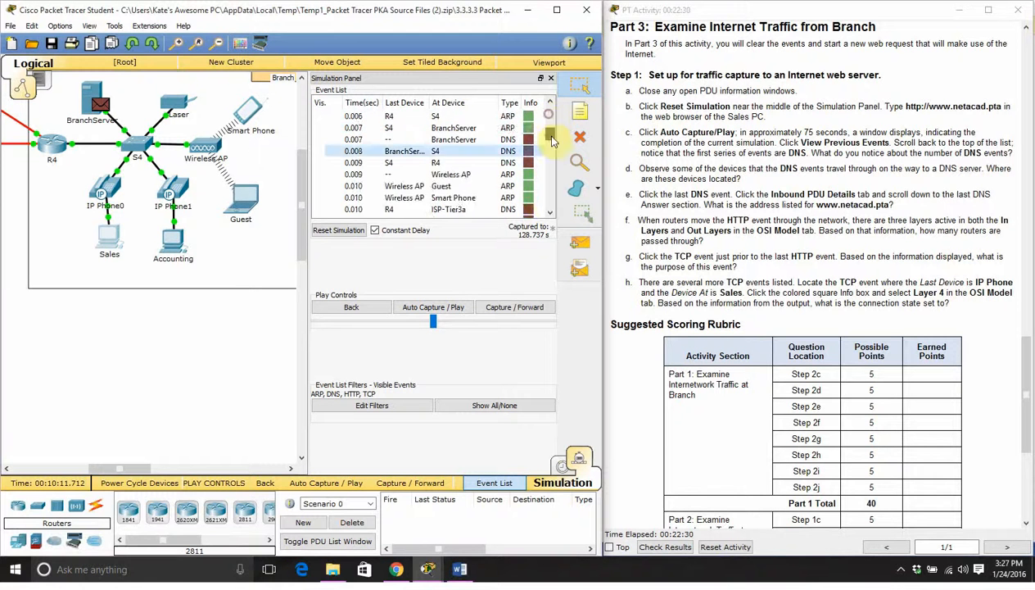
left_click_drag(551, 135, 550, 208)
left_click(528, 210)
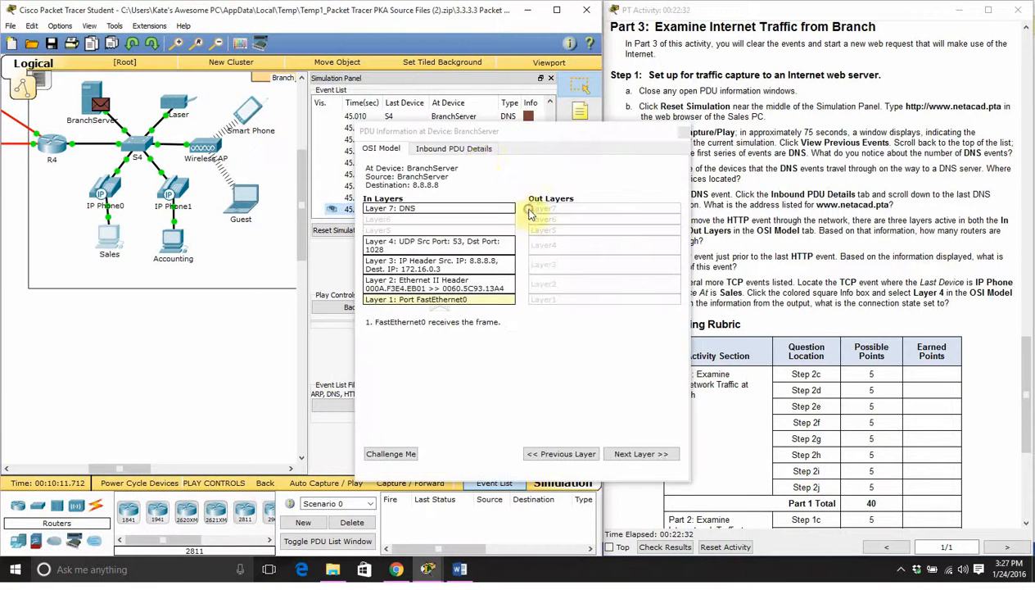
left_click_drag(532, 133, 358, 147)
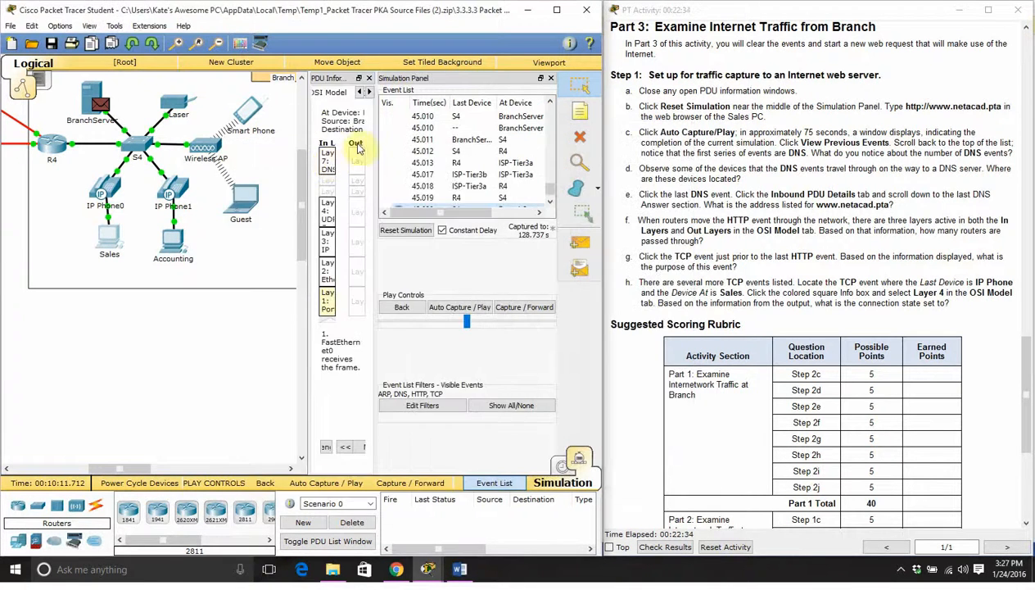
left_click(358, 78)
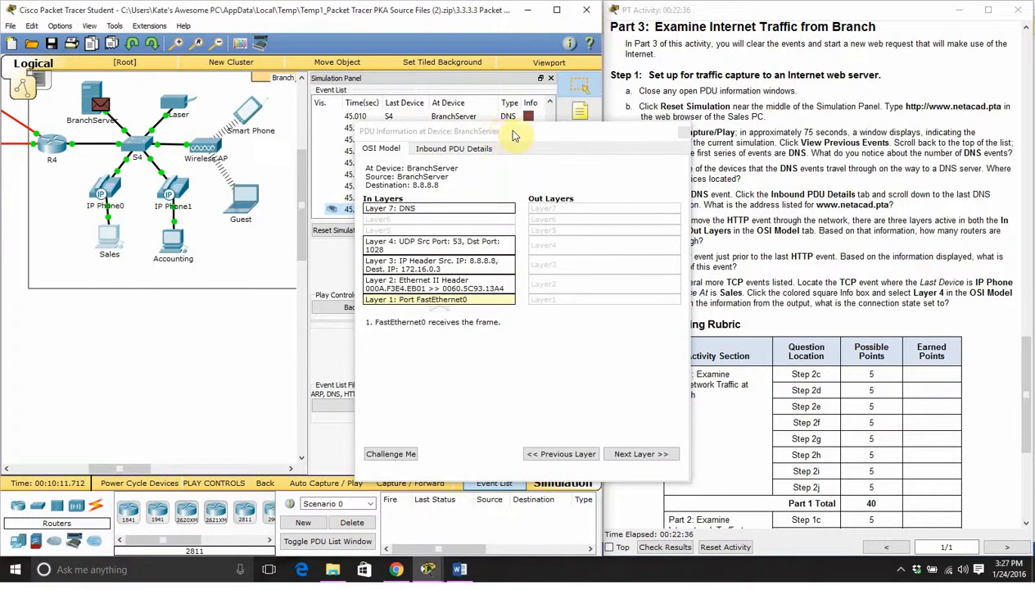
left_click_drag(514, 135, 247, 57)
left_click(200, 134)
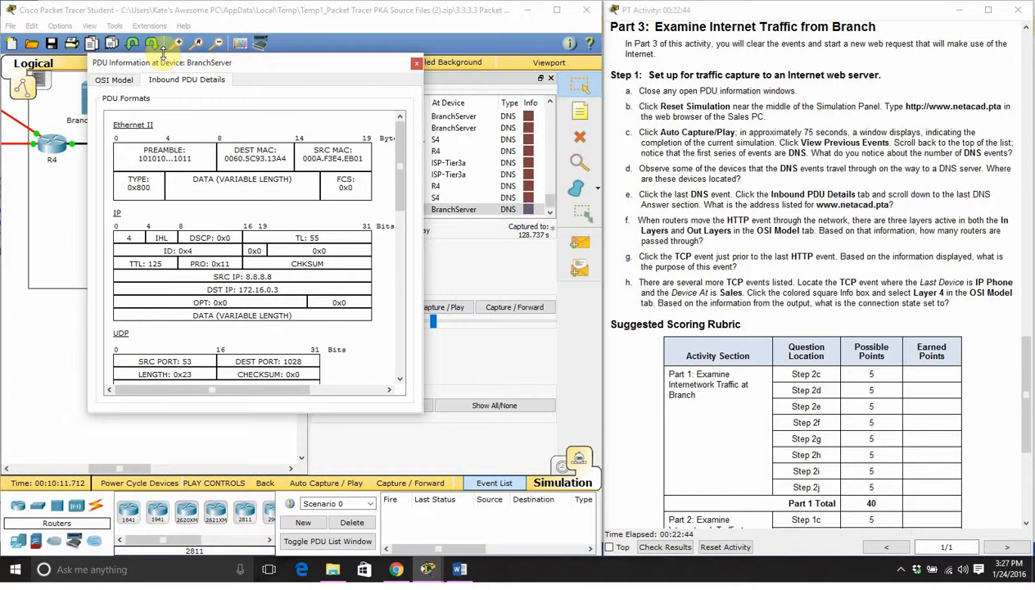
- Examine the DNS Answer section for netacad.pta, close the PDU information and return to the first event and the Part 3 instructions
left_click_drag(398, 168, 364, 323)
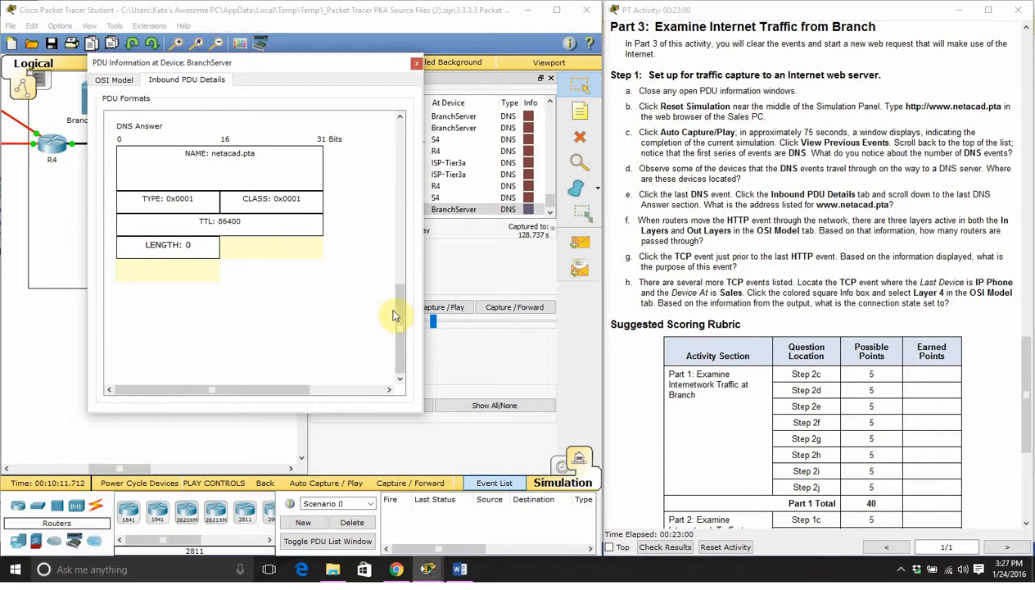
left_click_drag(394, 309, 367, 357)
left_click_drag(272, 385, 245, 388)
left_click(416, 63)
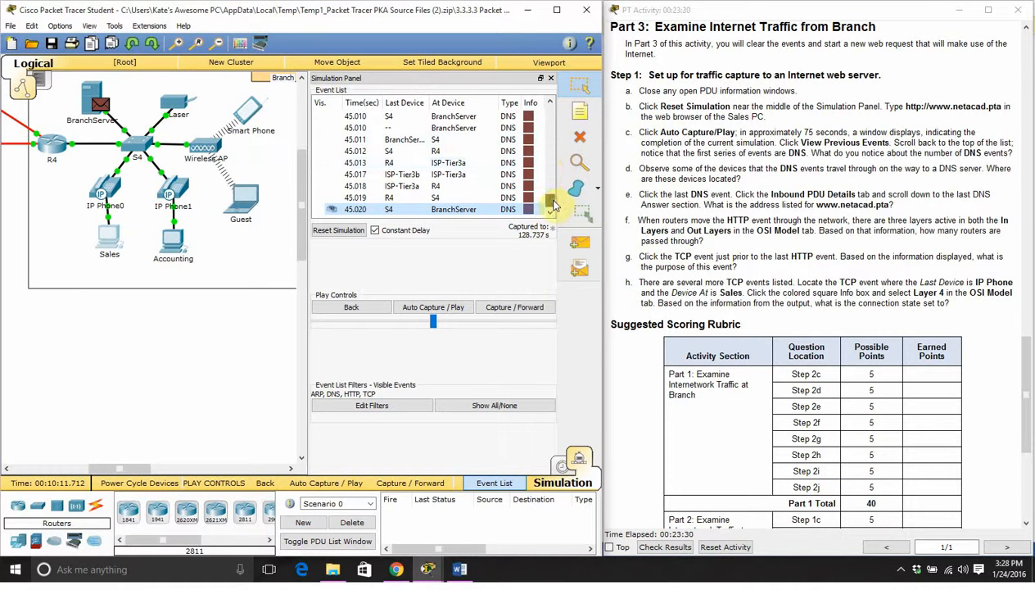
left_click_drag(553, 205, 547, 107)
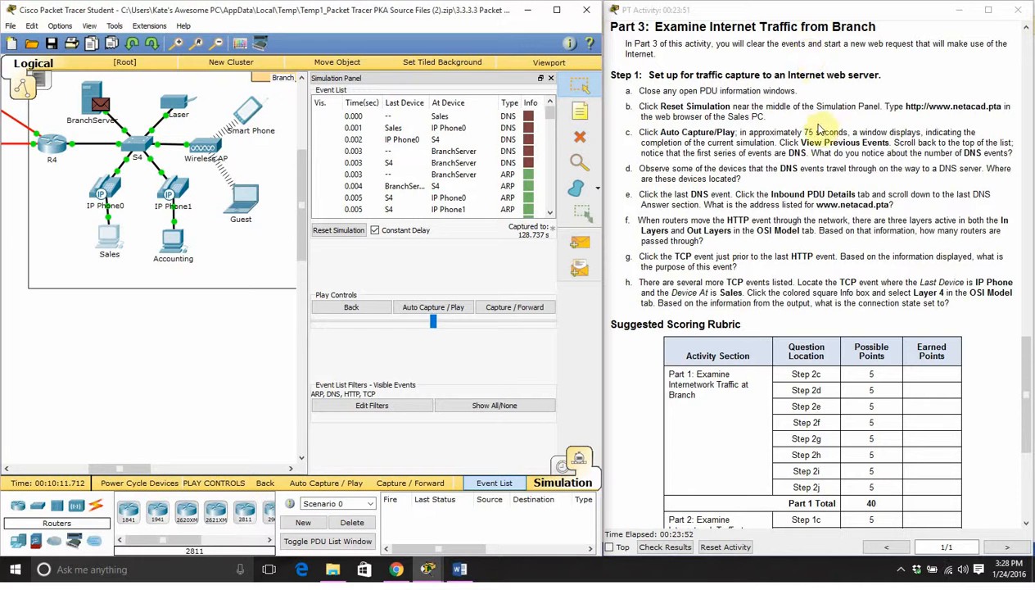
left_click(839, 111)
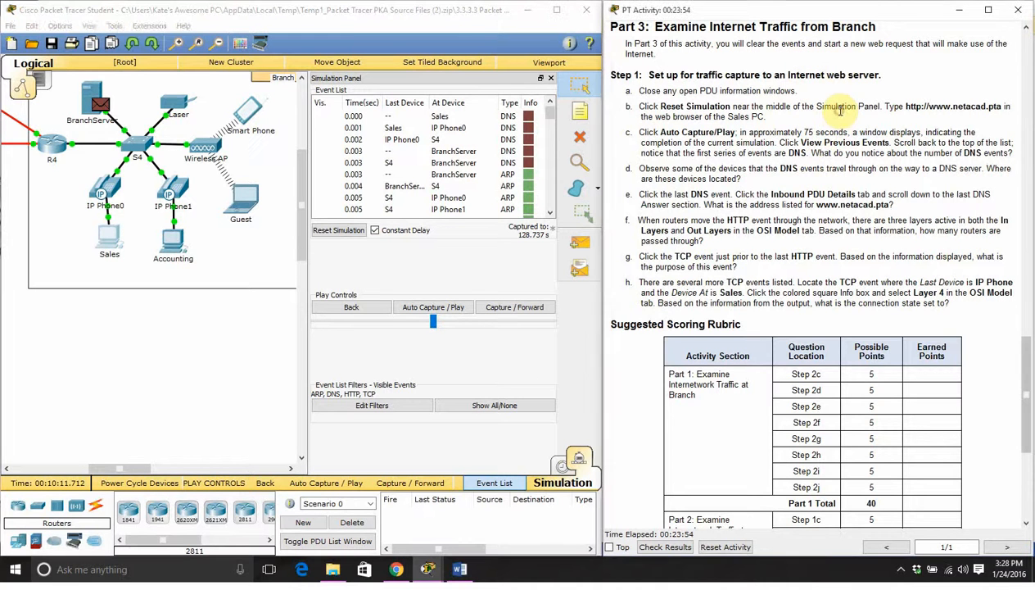